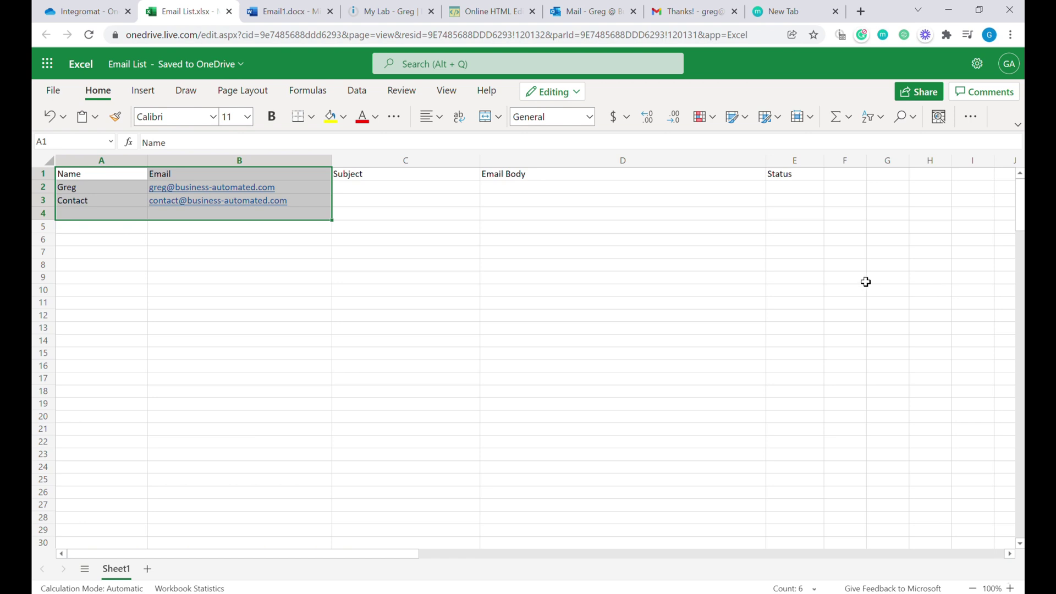
Step: Look over the Integromat OneDrive folder, the Email List sheet and the Email1 draft
{"action": "left_click", "coordinate": [83, 9]}
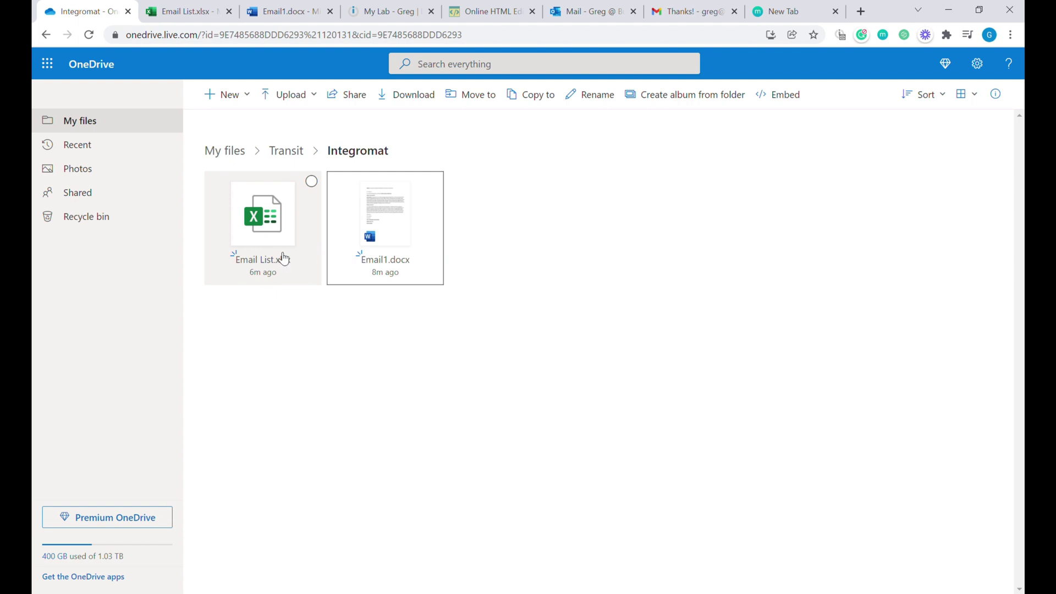
{"action": "left_click", "coordinate": [203, 12]}
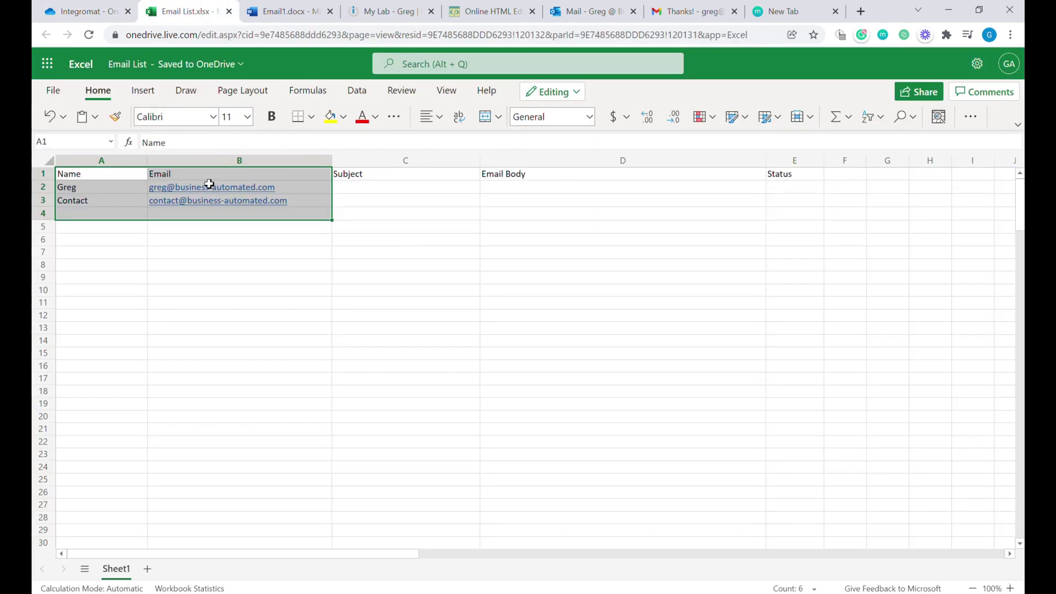
{"action": "left_click", "coordinate": [113, 8]}
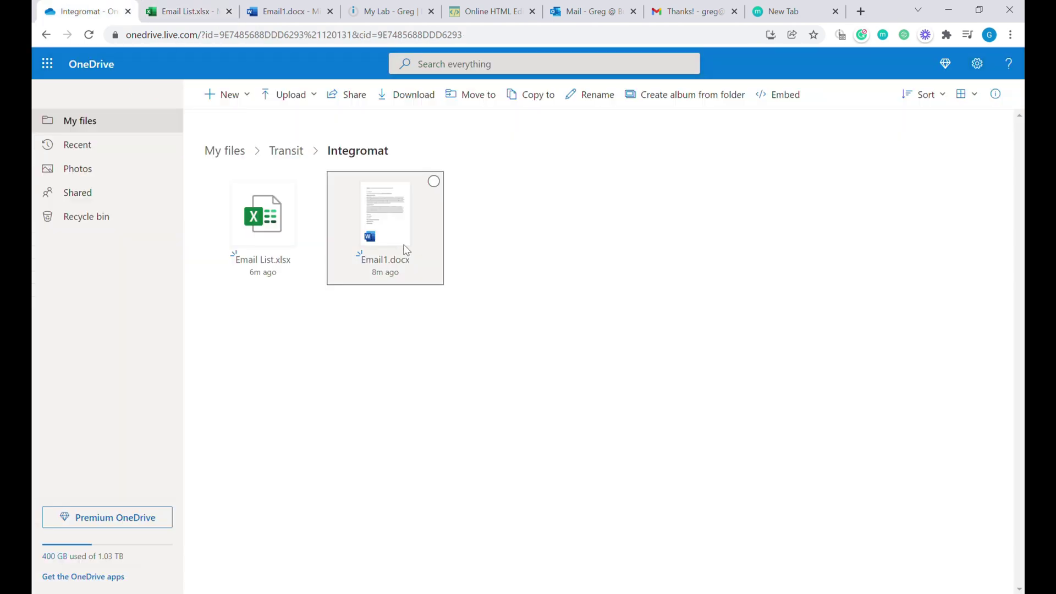
{"action": "left_click", "coordinate": [279, 13]}
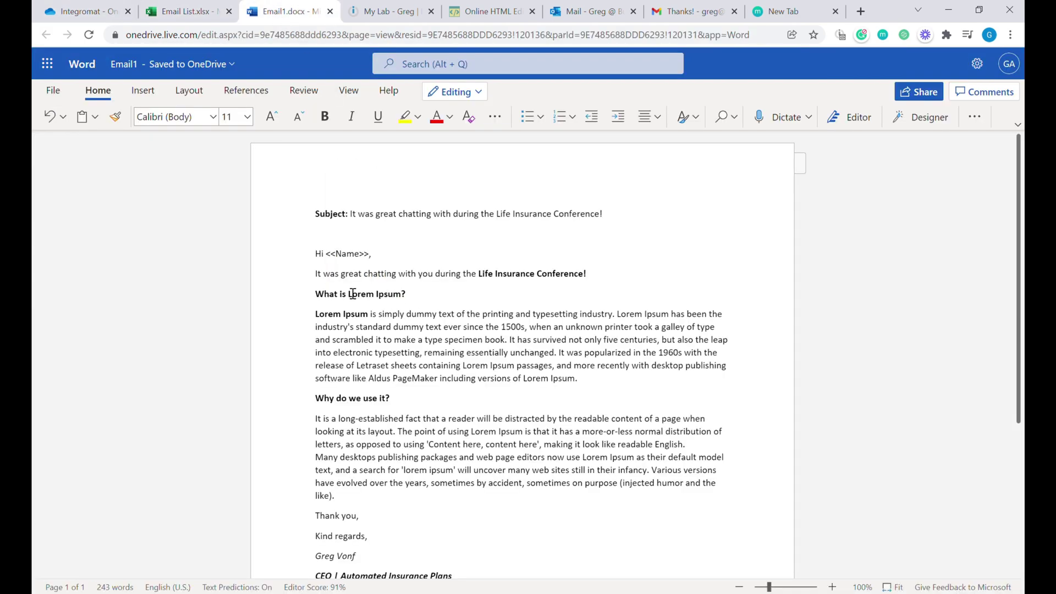
{"action": "left_click_drag", "start_coordinate": [335, 273], "coordinate": [485, 327]}
{"action": "scroll", "coordinate": [547, 399], "scroll_direction": "down", "scroll_amount": 1}
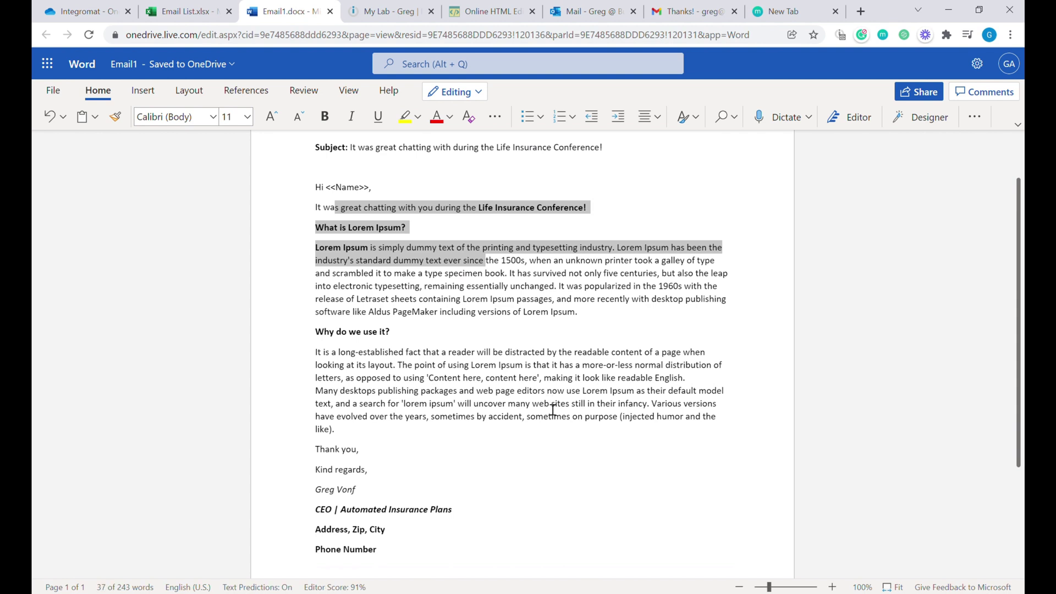
{"action": "scroll", "coordinate": [496, 406], "scroll_direction": "down", "scroll_amount": 2}
{"action": "scroll", "coordinate": [390, 231], "scroll_direction": "up", "scroll_amount": 3}
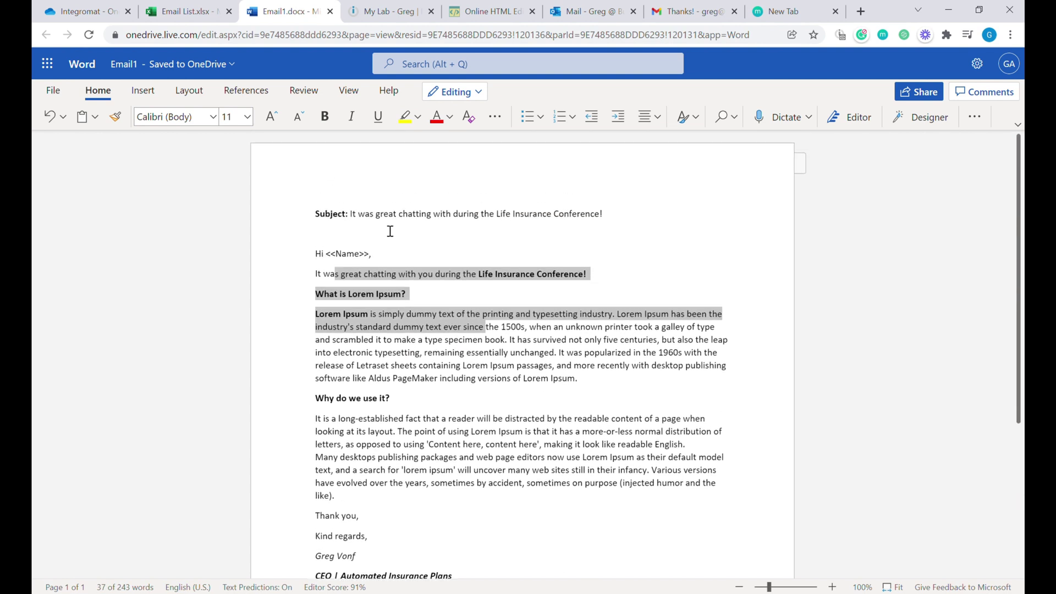
Step: Inspect the Name, Email, Subject and Email Body headers and the empty body cells
{"action": "left_click", "coordinate": [163, 7]}
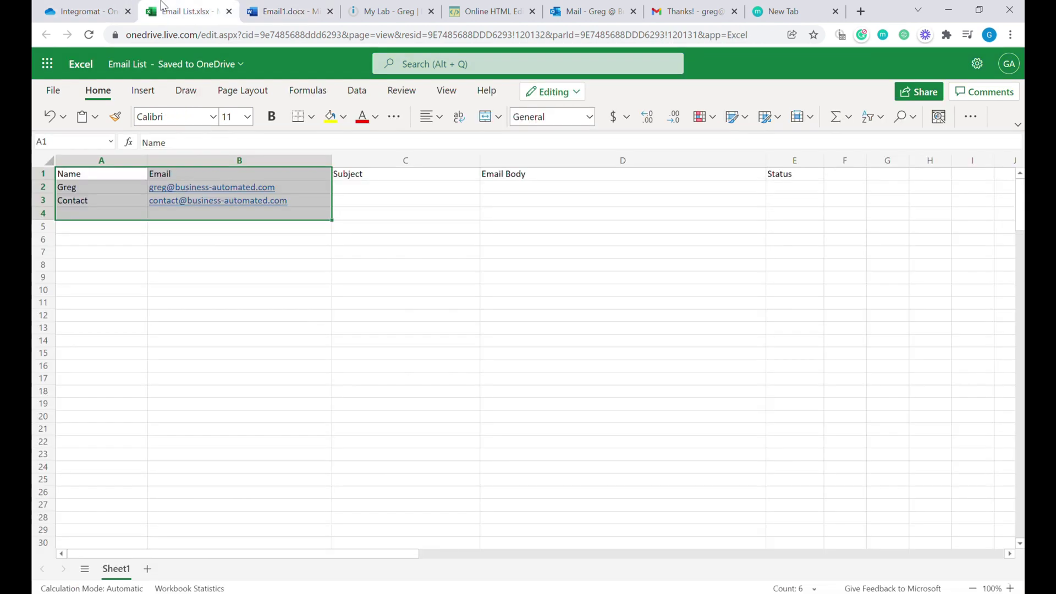
{"action": "left_click", "coordinate": [268, 245]}
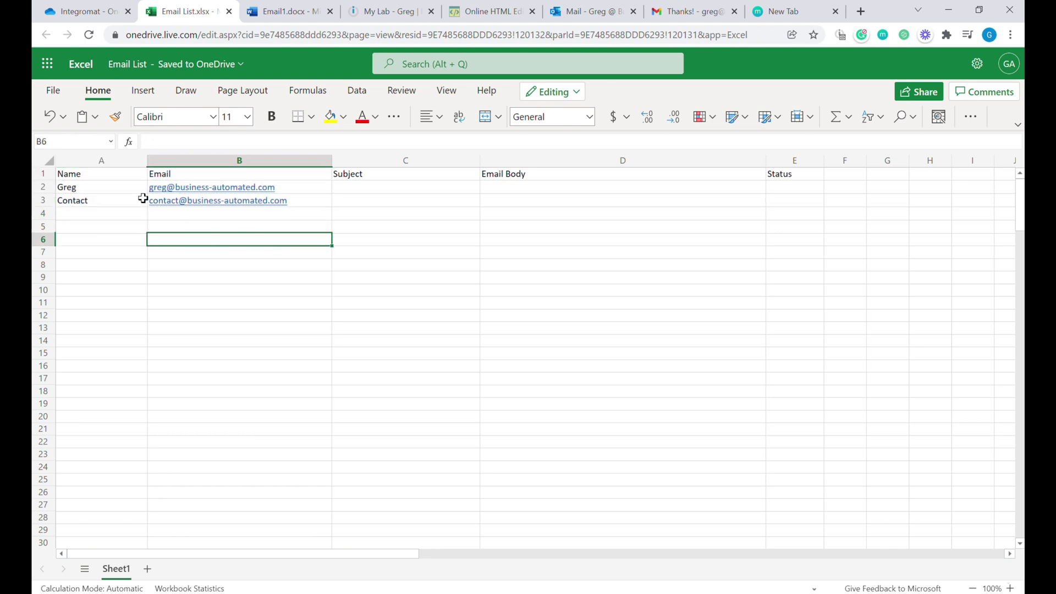
{"action": "left_click", "coordinate": [109, 180]}
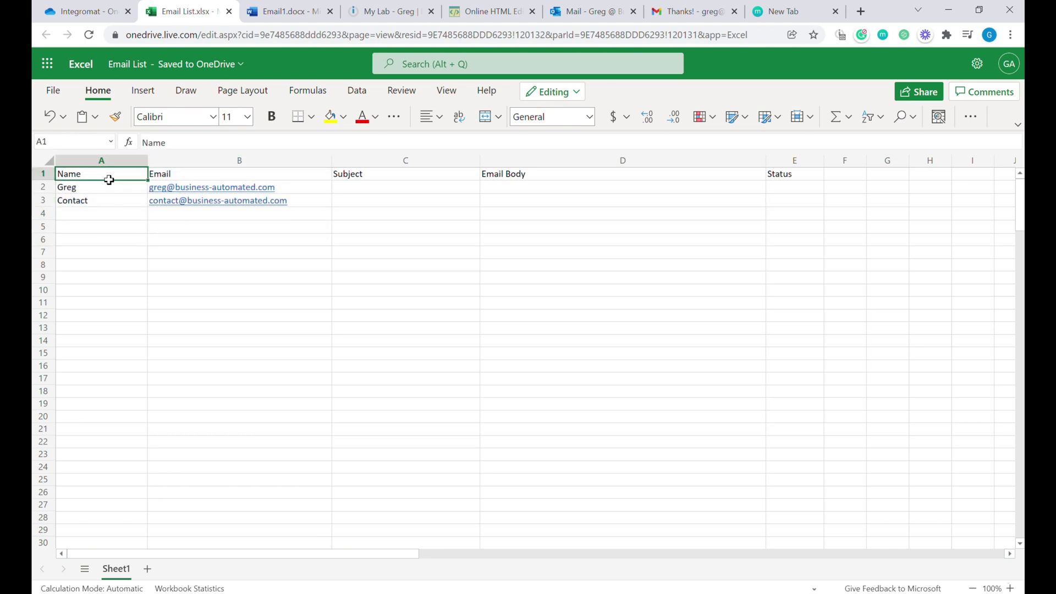
{"action": "left_click", "coordinate": [203, 178]}
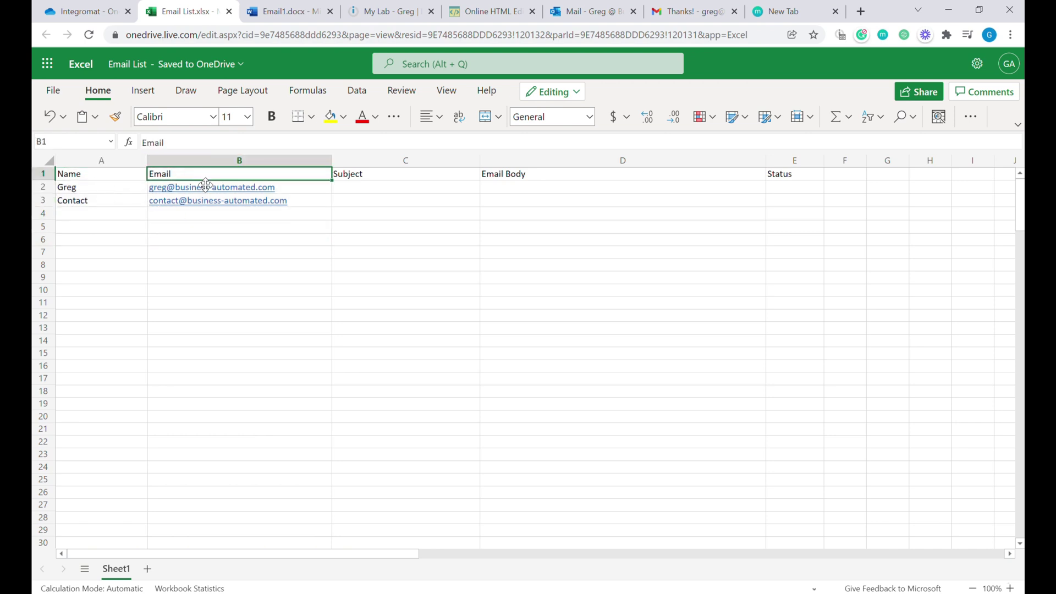
{"action": "key", "text": "Right"}
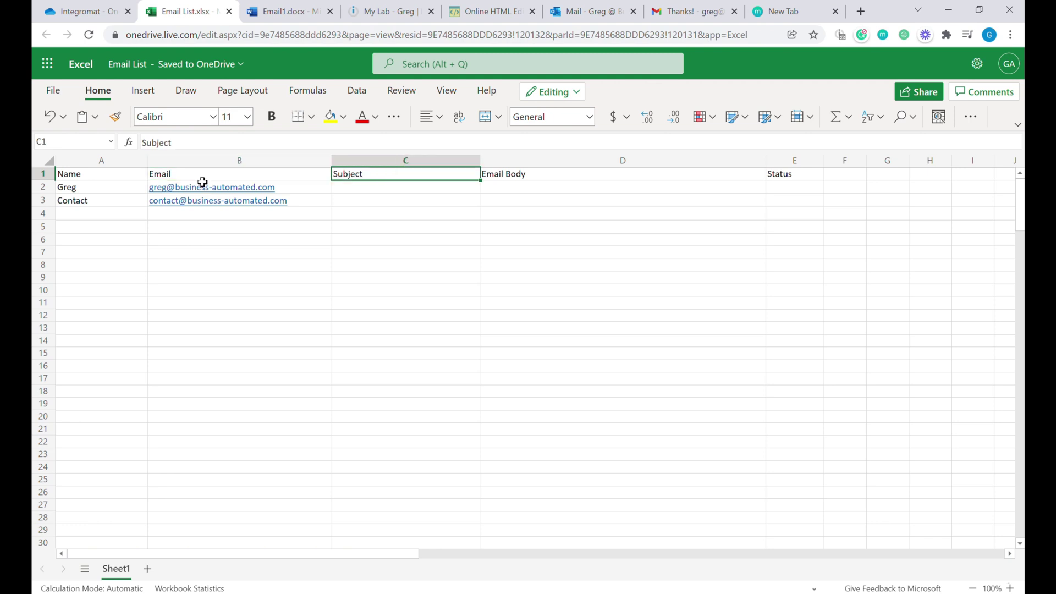
{"action": "key", "text": "Right"}
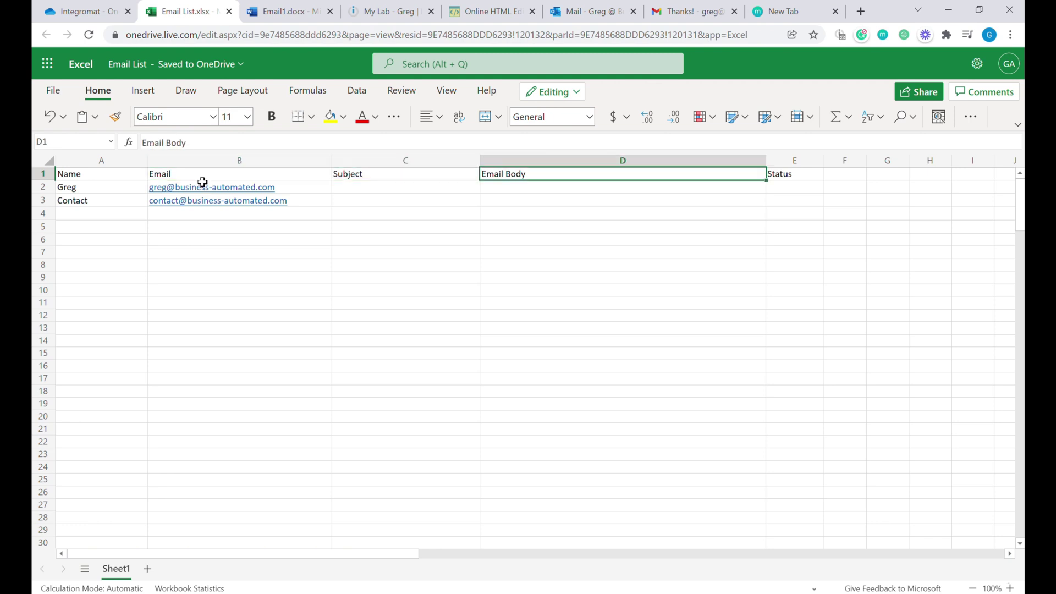
{"action": "left_click_drag", "start_coordinate": [660, 191], "coordinate": [667, 240]}
Step: Check the empty Status and Email Body cells, then bring up the Email1 draft
{"action": "left_click", "coordinate": [800, 180]}
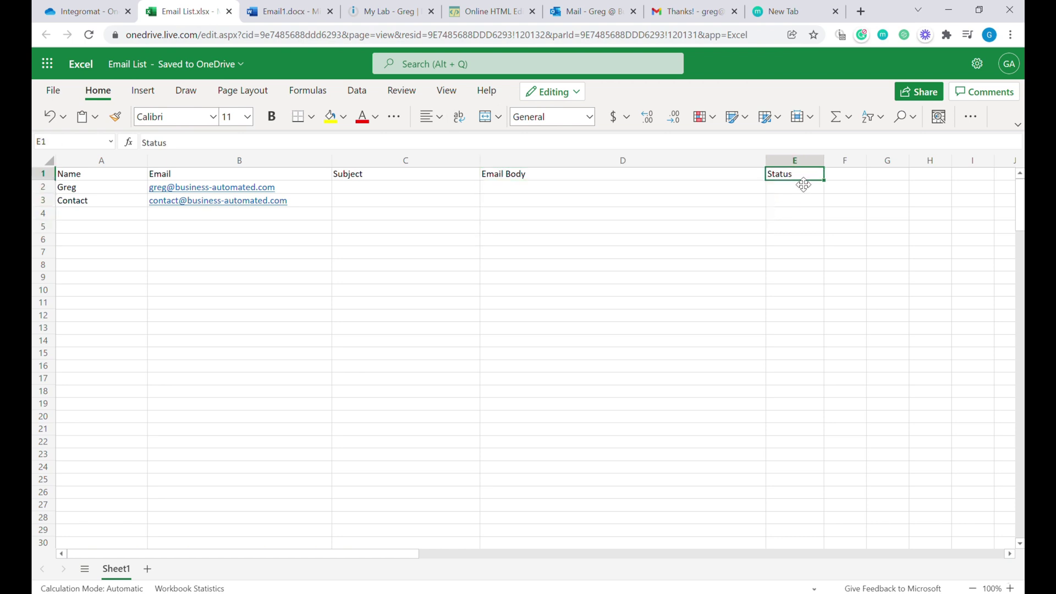
{"action": "left_click", "coordinate": [803, 191]}
{"action": "left_click_drag", "start_coordinate": [803, 212], "coordinate": [801, 194]}
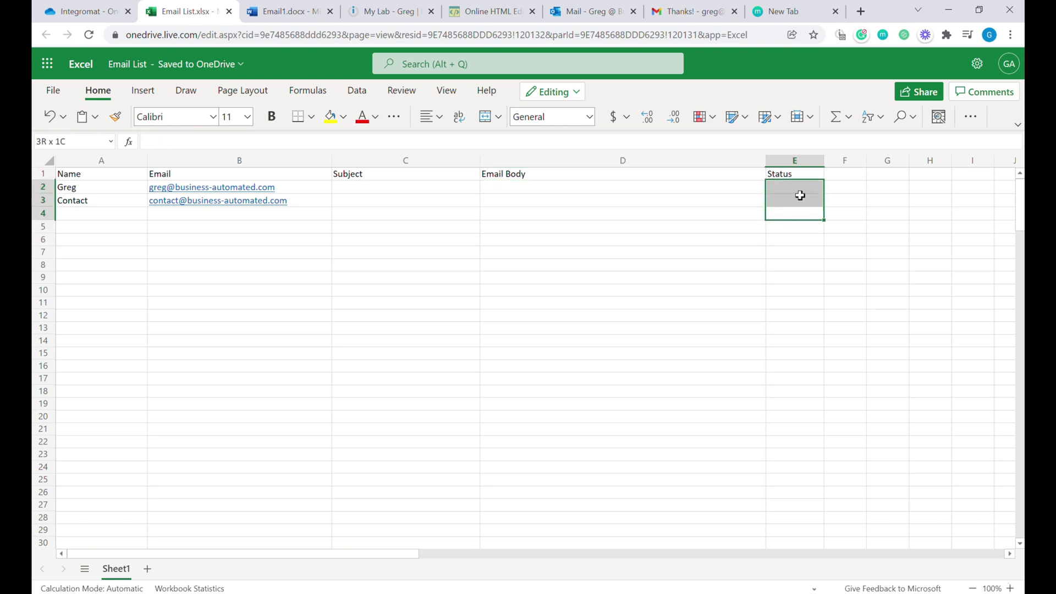
{"action": "left_click", "coordinate": [498, 201]}
{"action": "left_click", "coordinate": [375, 189]}
{"action": "left_click", "coordinate": [283, 11]}
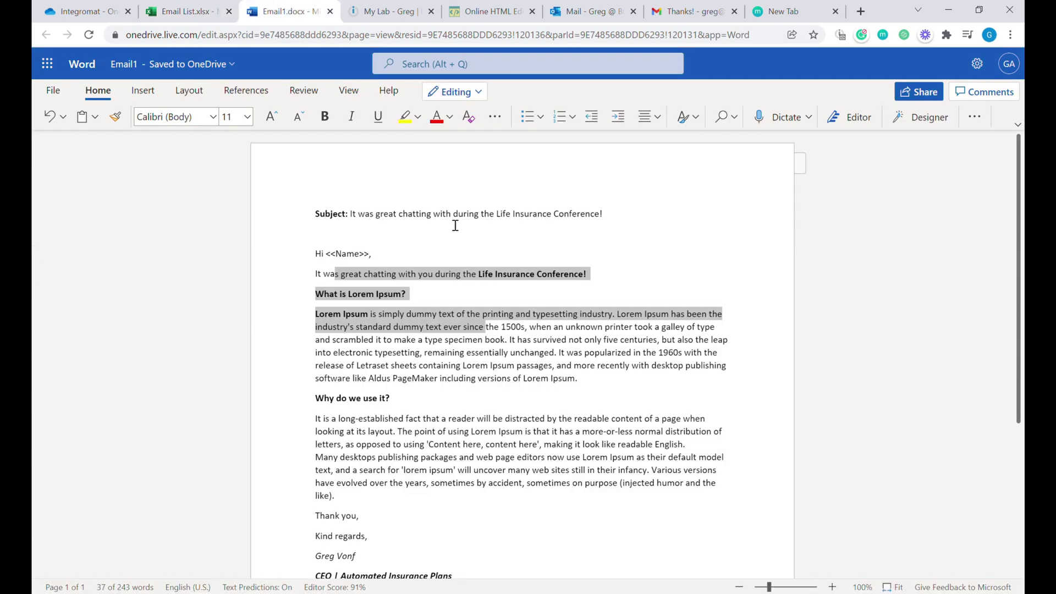
Step: Copy the email's subject line into Subject cell C2 of the sheet
{"action": "left_click_drag", "start_coordinate": [603, 214], "coordinate": [351, 214]}
{"action": "key", "text": "ctrl+c"}
{"action": "left_click", "coordinate": [187, 11]}
{"action": "key", "text": "ctrl+v"}
Step: Select the whole Email1 body, from the Hi <<Name>> greeting to the signature
{"action": "left_click", "coordinate": [273, 5]}
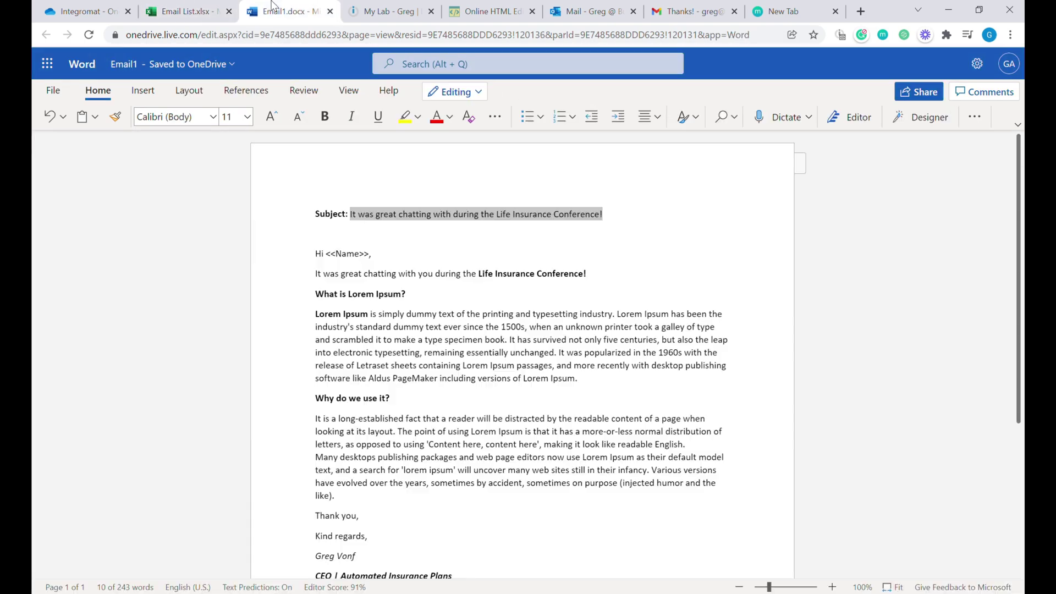
{"action": "scroll", "coordinate": [329, 281], "scroll_direction": "down", "scroll_amount": 1}
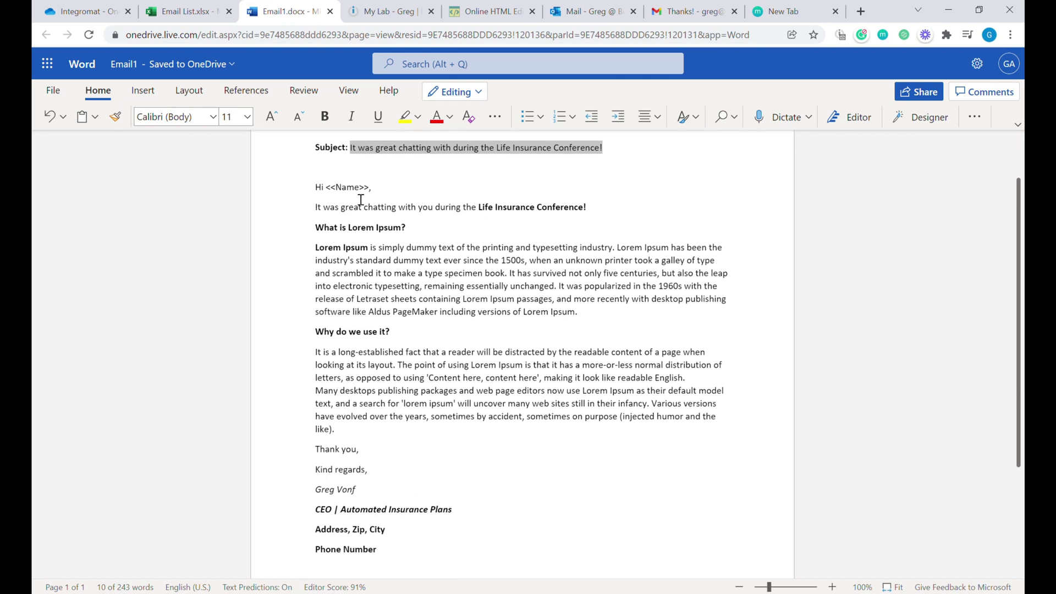
{"action": "left_click_drag", "start_coordinate": [388, 195], "coordinate": [412, 395]}
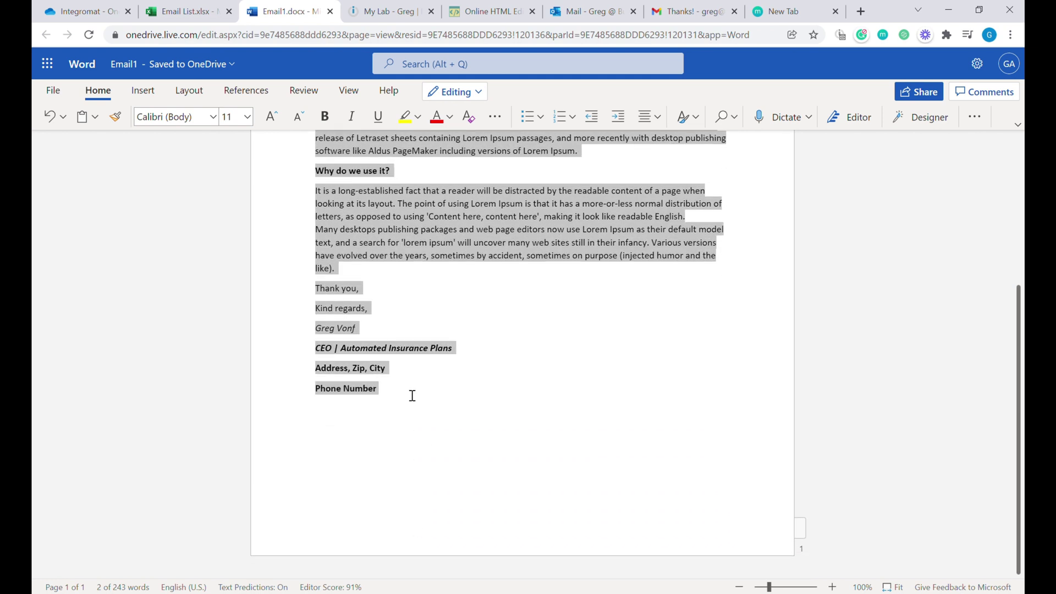
Step: Paste the full email body into cell D2 and resize row 2 to 182.25 points
{"action": "left_click", "coordinate": [184, 11]}
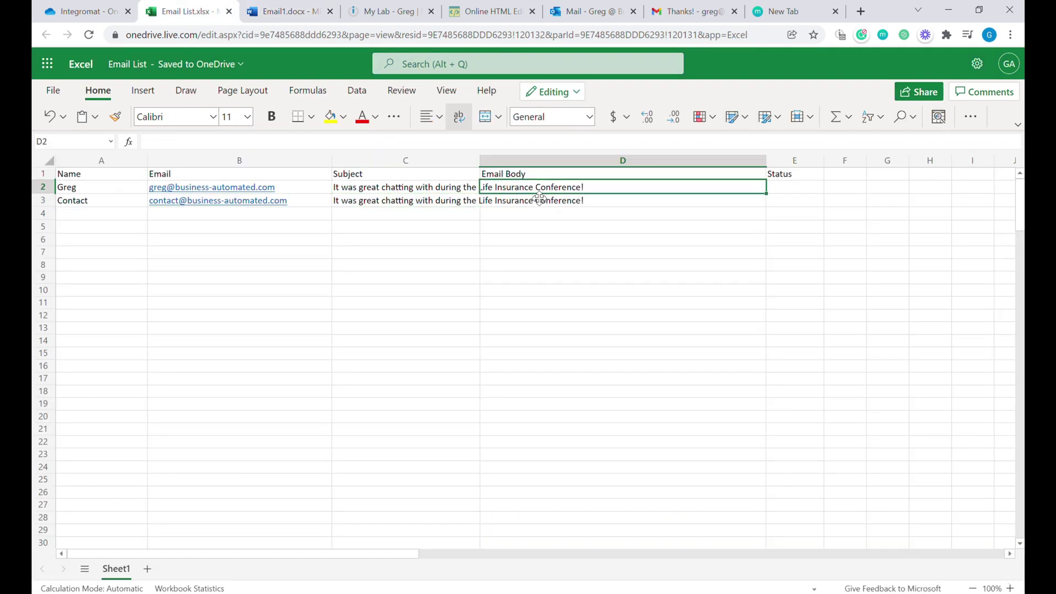
{"action": "double_click", "coordinate": [612, 192]}
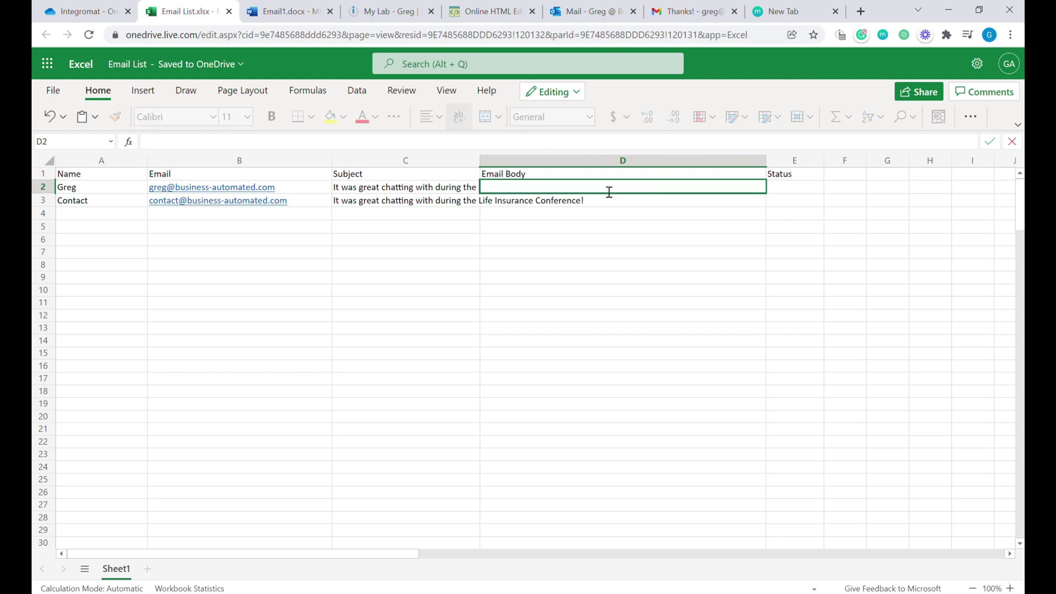
{"action": "key", "text": "ctrl+v"}
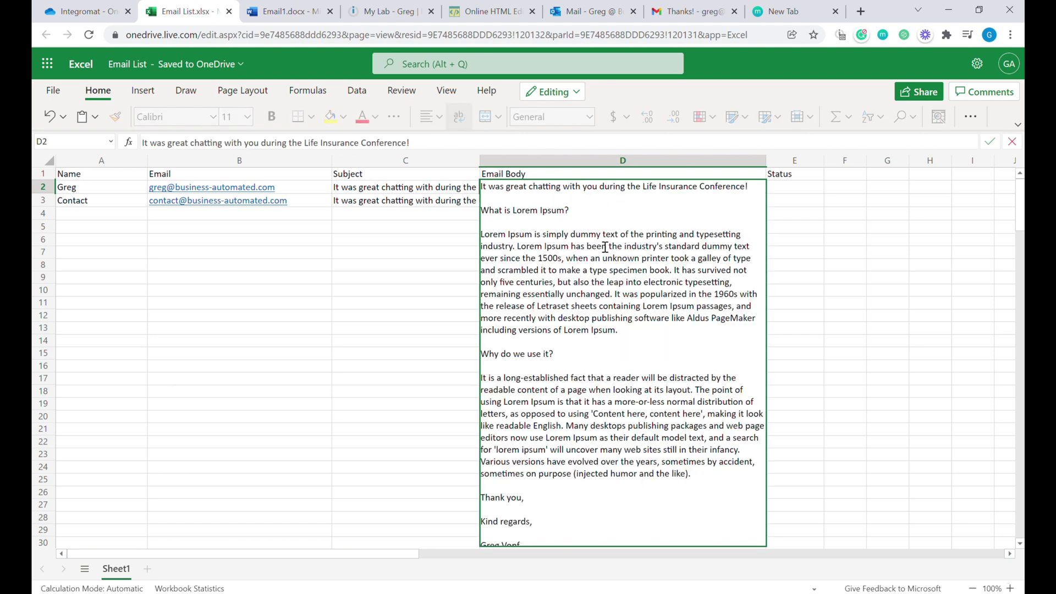
{"action": "scroll", "coordinate": [604, 248], "scroll_direction": "down", "scroll_amount": 3}
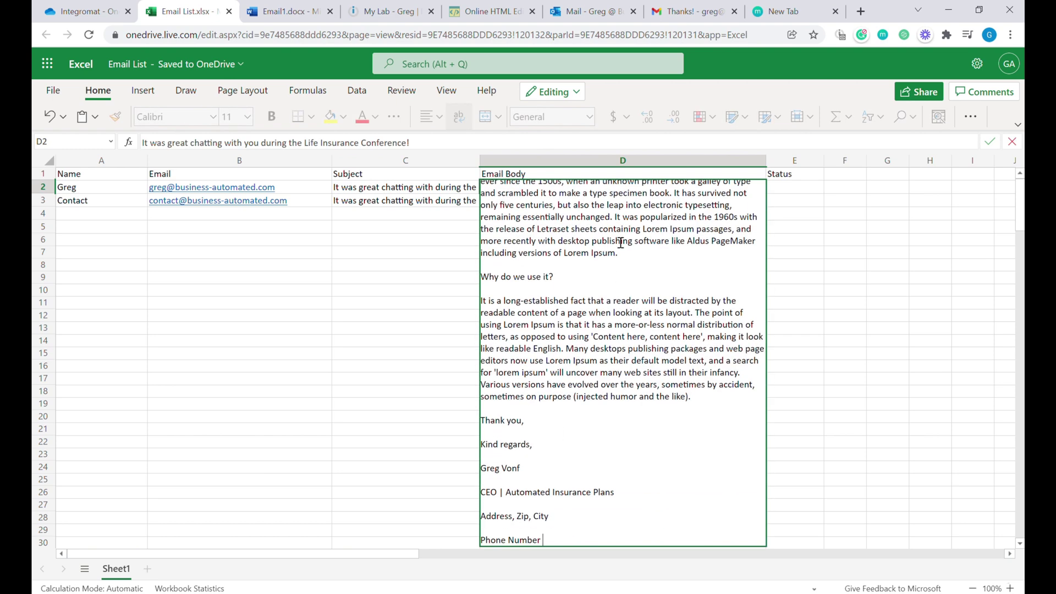
{"action": "left_click", "coordinate": [593, 229]}
{"action": "scroll", "coordinate": [594, 330], "scroll_direction": "up", "scroll_amount": 3}
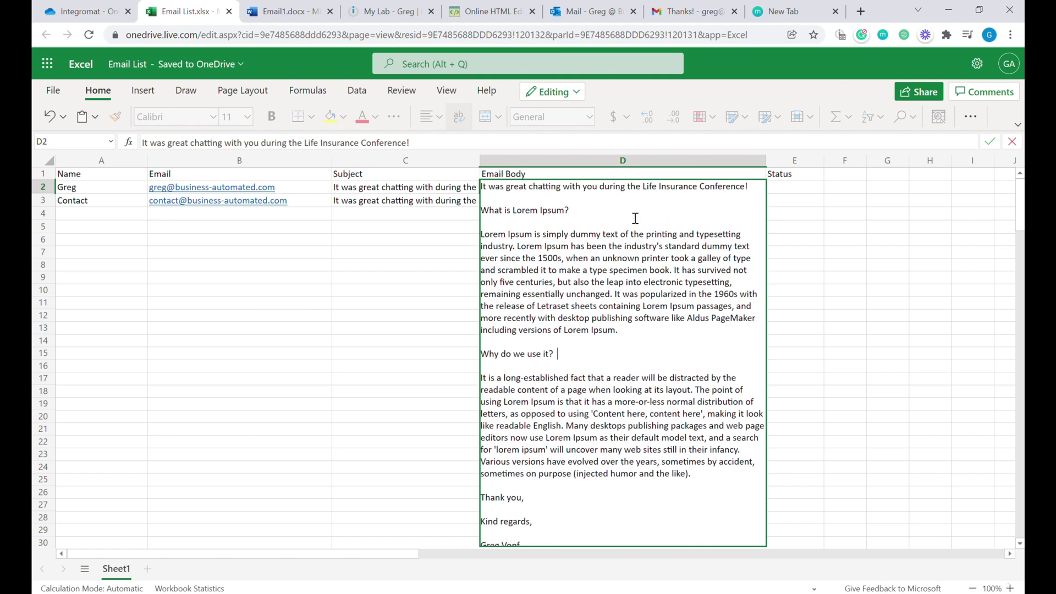
{"action": "scroll", "coordinate": [651, 389], "scroll_direction": "down", "scroll_amount": 3}
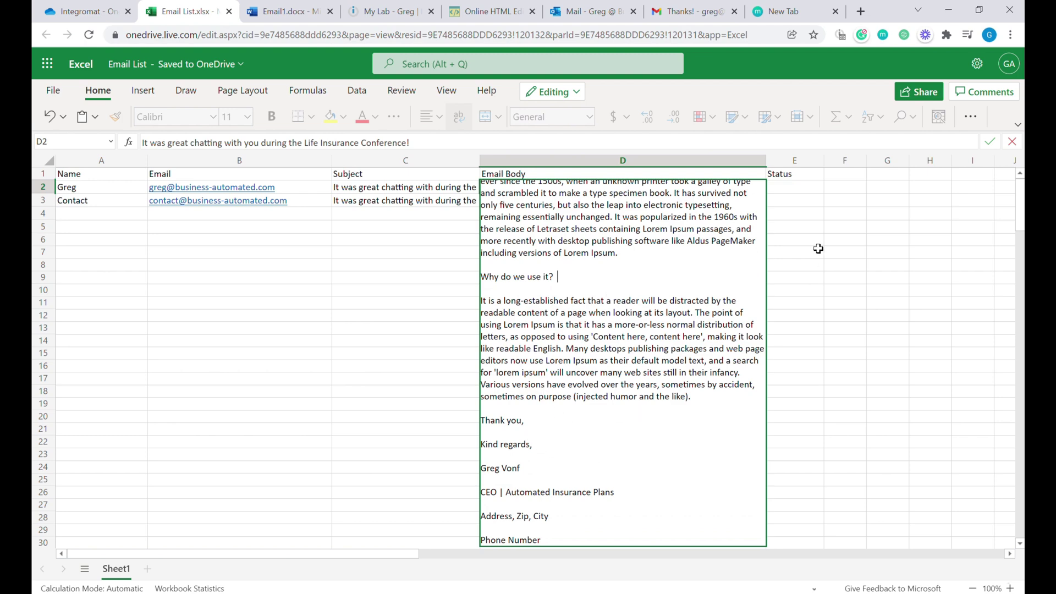
{"action": "left_click", "coordinate": [830, 232]}
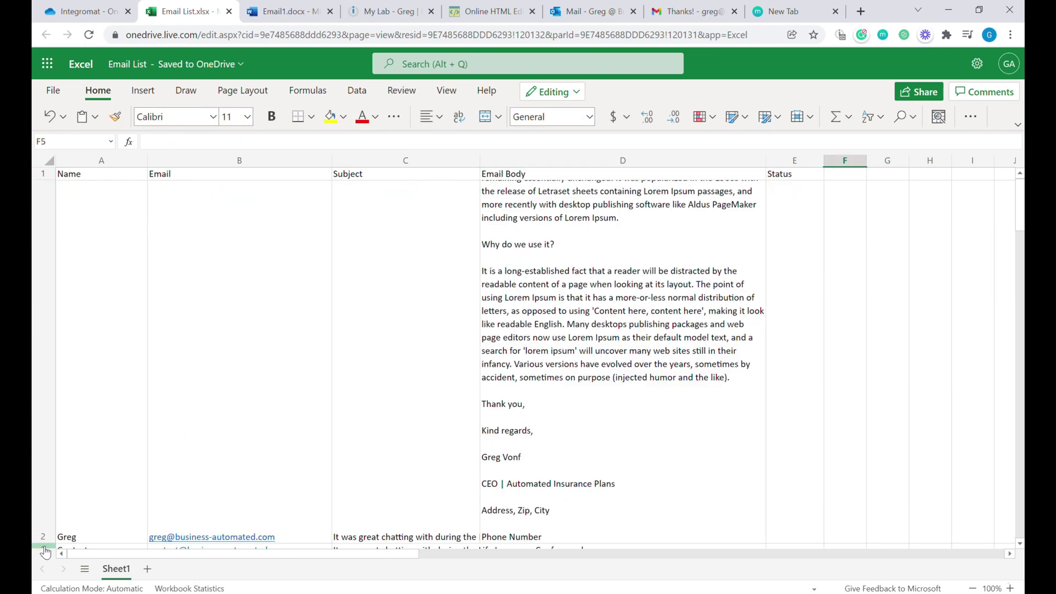
{"action": "left_click_drag", "start_coordinate": [45, 550], "coordinate": [61, 262]}
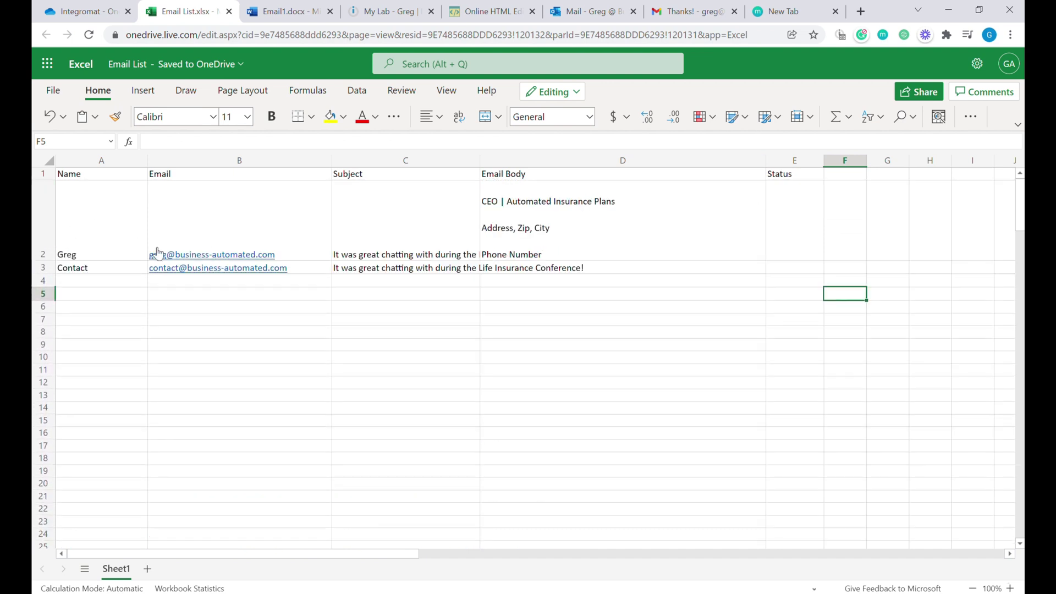
{"action": "left_click", "coordinate": [594, 229]}
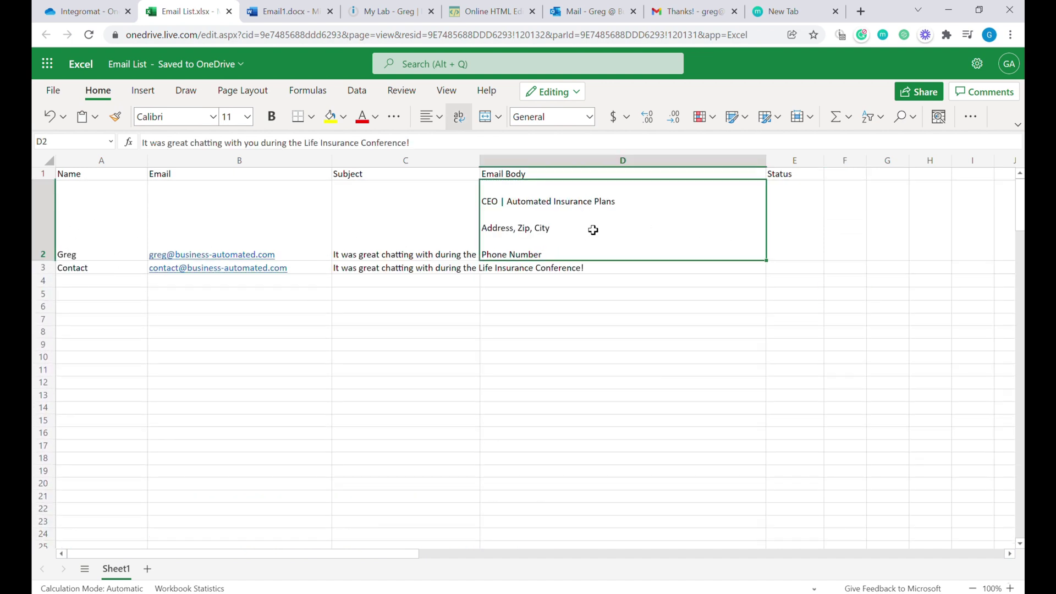
Step: Copy D2's email body into D3 and resize row 3 to fit
{"action": "key", "text": "ctrl+c"}
{"action": "left_click", "coordinate": [566, 269]}
{"action": "key", "text": "ctrl+v"}
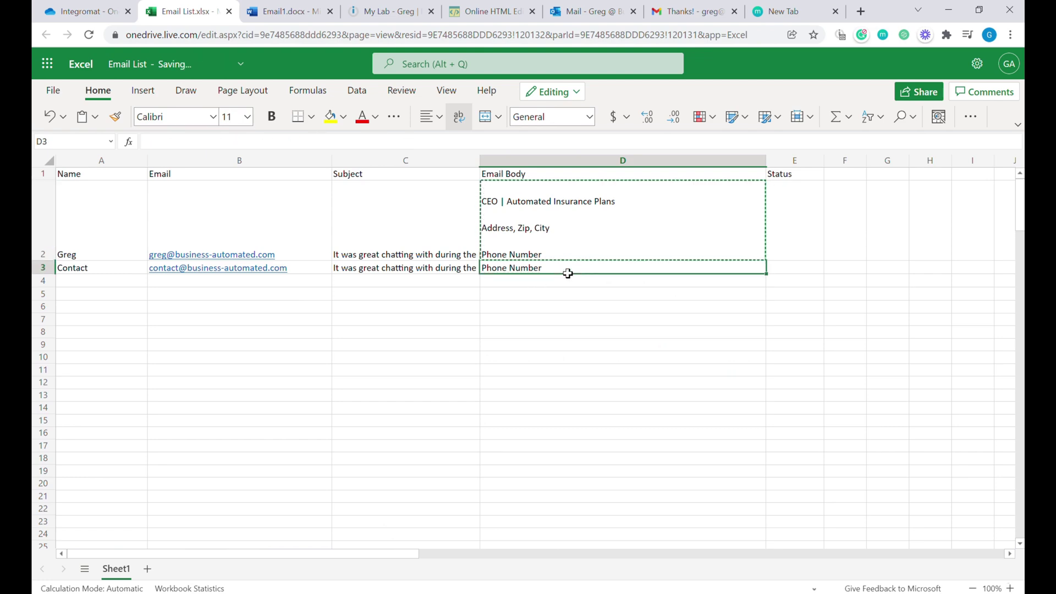
{"action": "scroll", "coordinate": [606, 359], "scroll_direction": "down", "scroll_amount": 5}
{"action": "scroll", "coordinate": [85, 213], "scroll_direction": "up", "scroll_amount": 5}
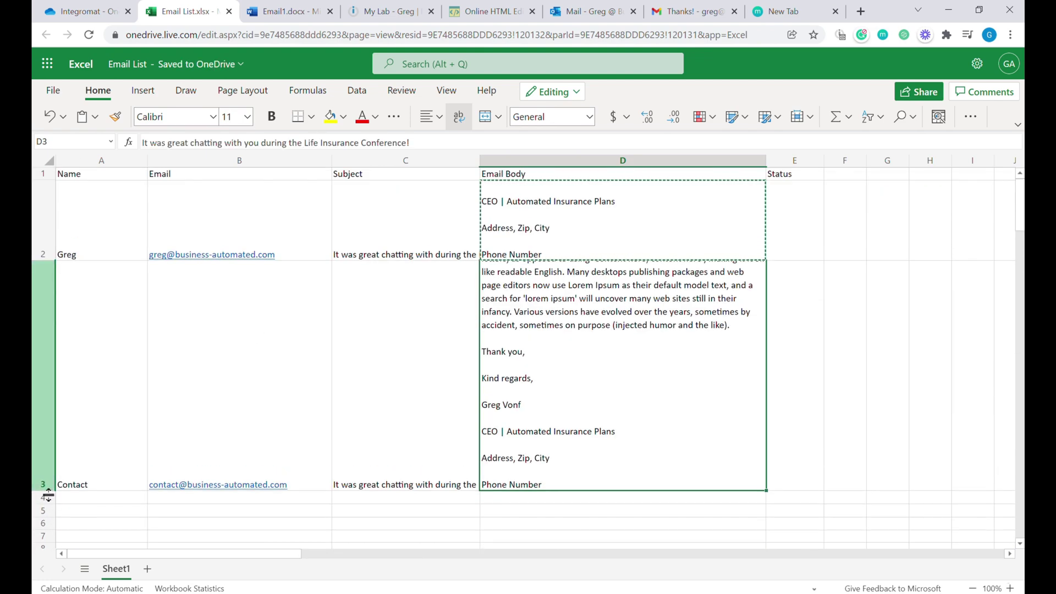
{"action": "left_click_drag", "start_coordinate": [43, 555], "coordinate": [43, 364]}
Step: Widen the Subject column C so the full subject lines show
{"action": "left_click", "coordinate": [385, 319]}
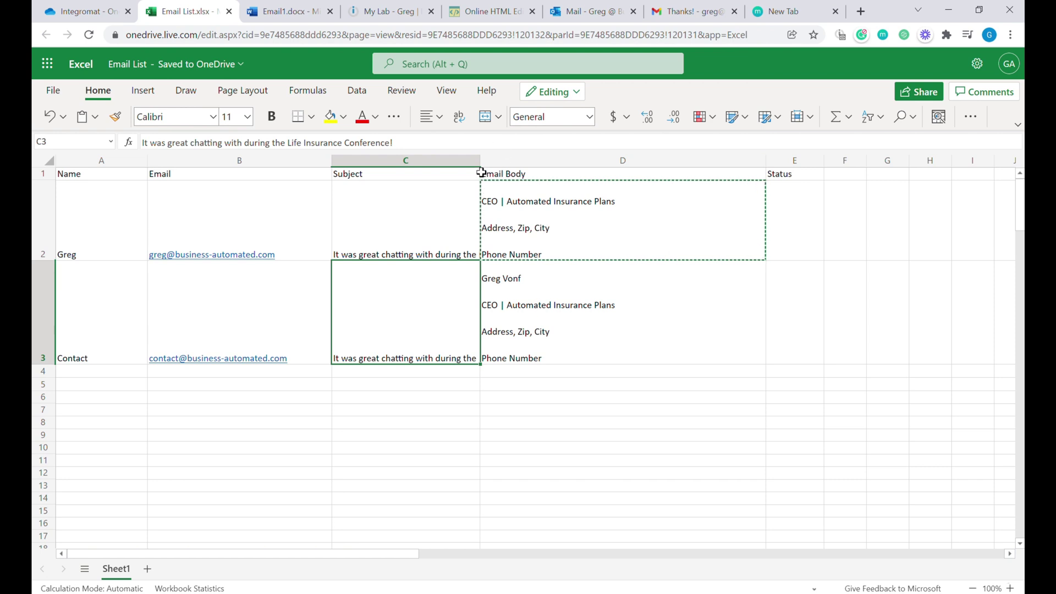
{"action": "left_click_drag", "start_coordinate": [485, 167], "coordinate": [551, 165]}
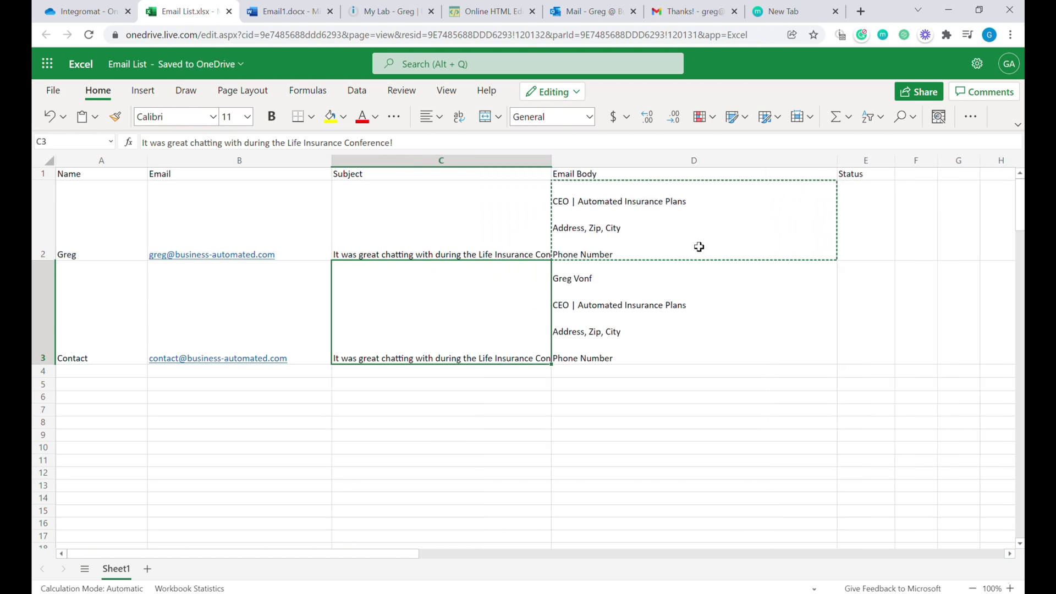
{"action": "left_click", "coordinate": [695, 325]}
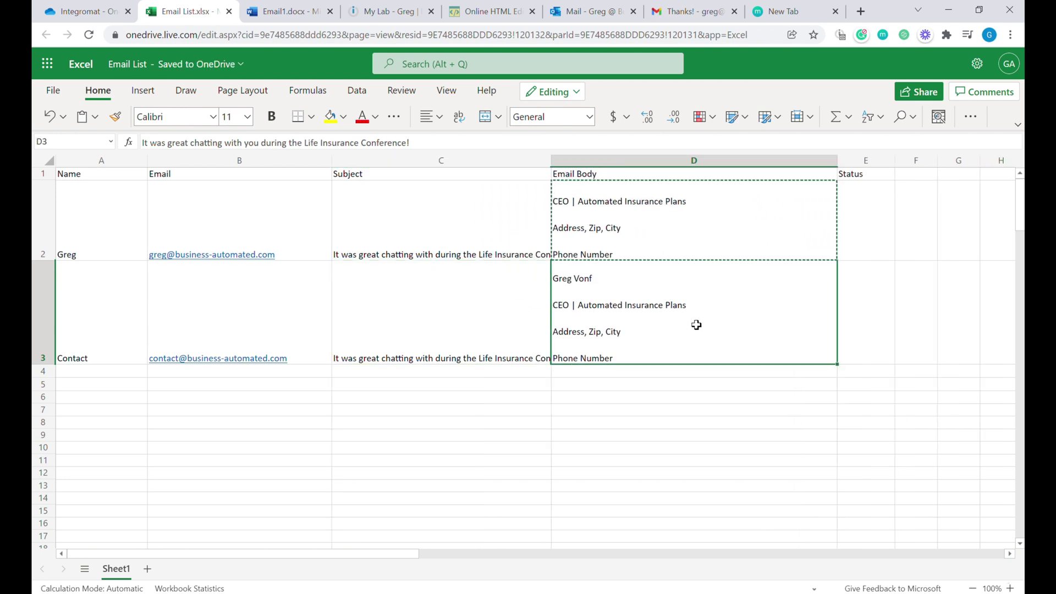
{"action": "key", "text": "Left"}
{"action": "left_click", "coordinate": [493, 233]}
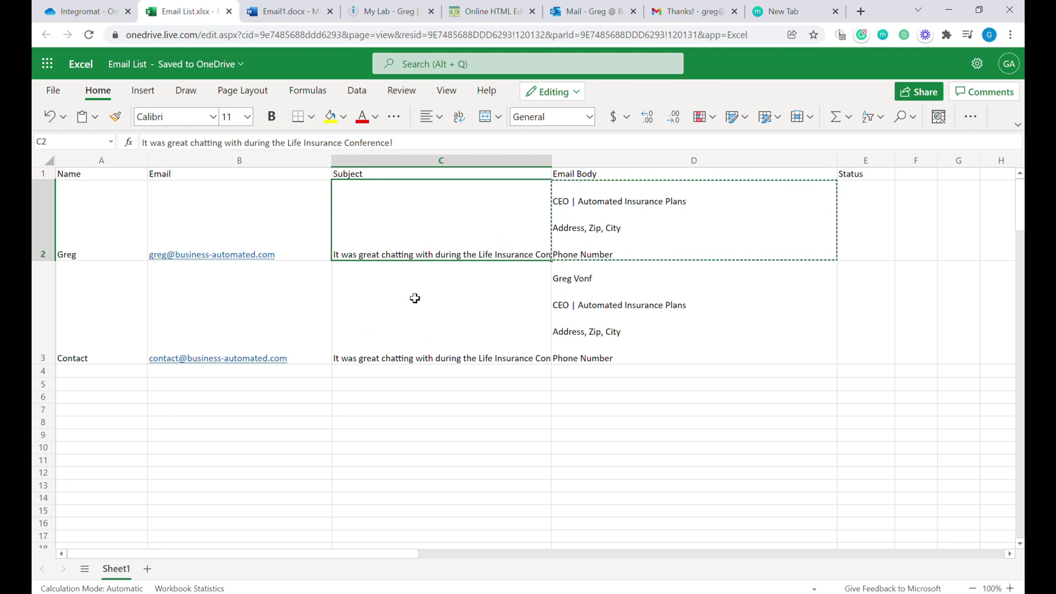
{"action": "left_click", "coordinate": [447, 306]}
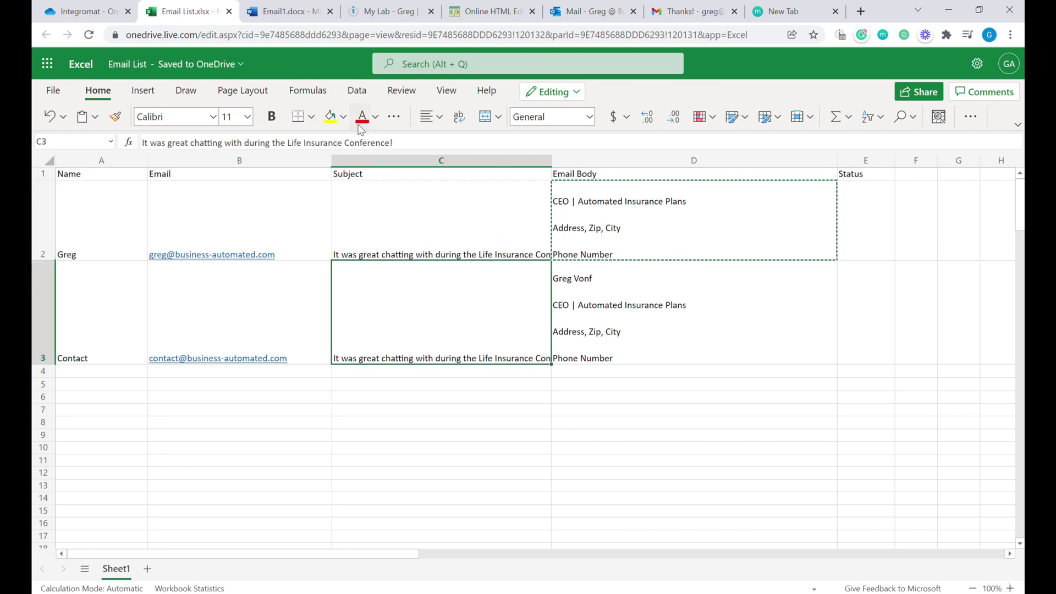
Step: Replace 'Life' with 'Car' in row 3's subject and email body
{"action": "double_click", "coordinate": [296, 144]}
{"action": "type", "text": "Car"}
{"action": "left_click", "coordinate": [712, 224]}
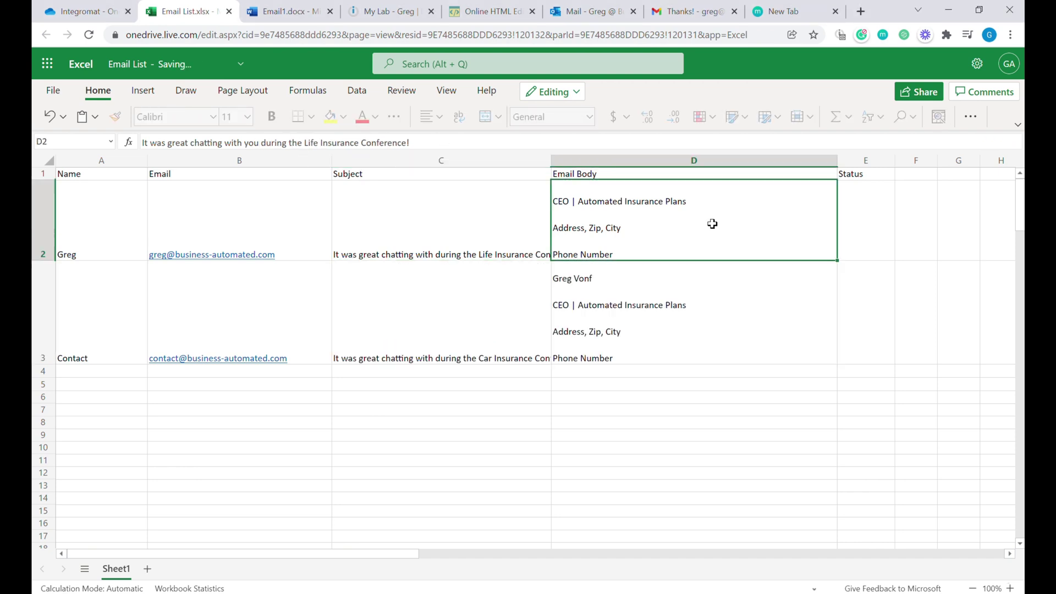
{"action": "left_click", "coordinate": [547, 351]}
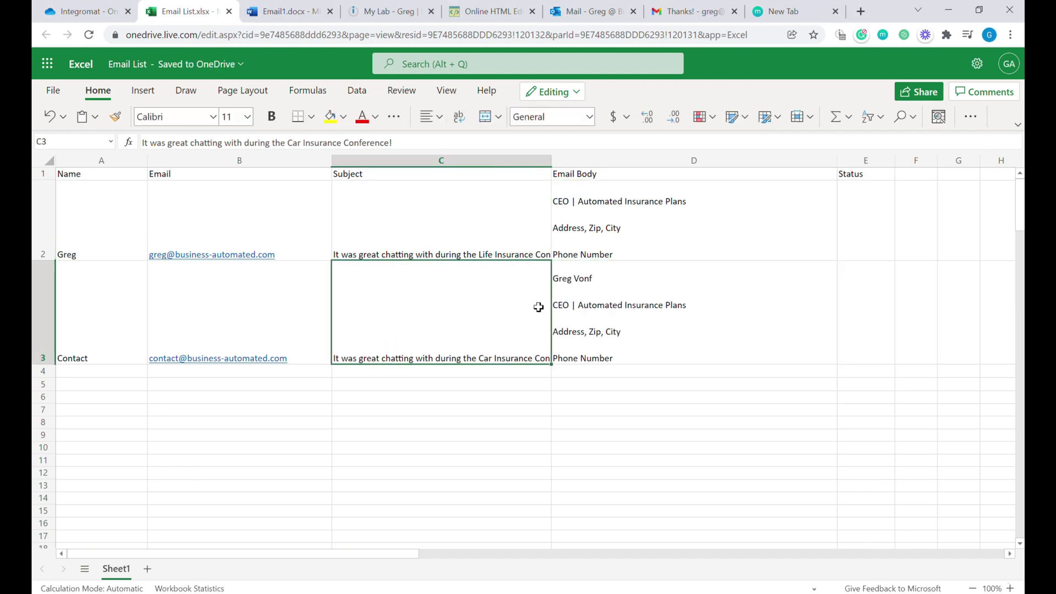
{"action": "double_click", "coordinate": [696, 311]}
{"action": "double_click", "coordinate": [723, 267]}
{"action": "type", "text": "Car Insurance Conference!"}
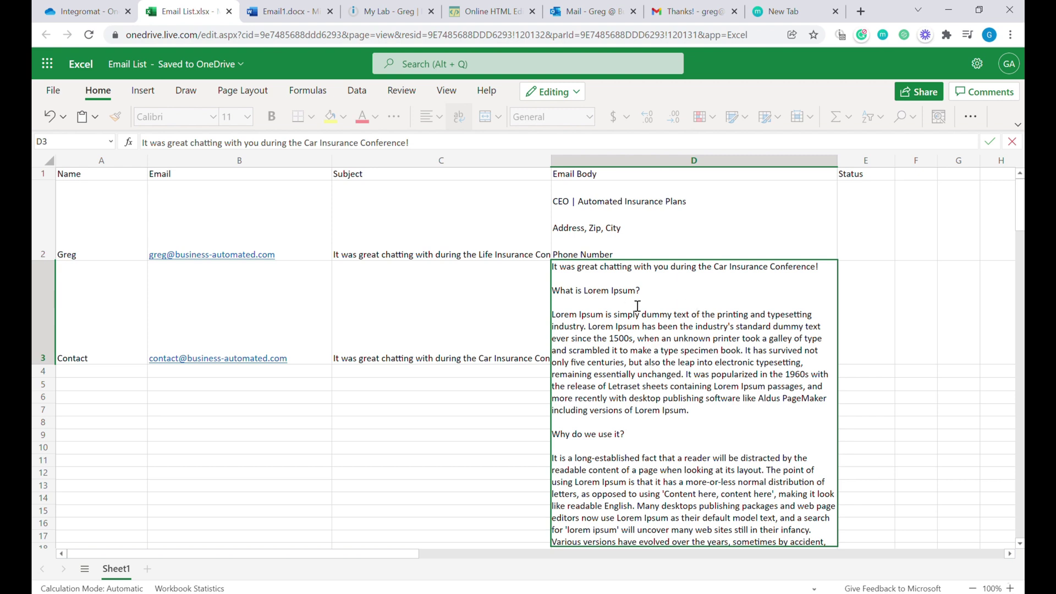
Step: Compare rows 2 and 3's names, subjects and bodies, then go to the Integromat organisation page
{"action": "left_click_drag", "start_coordinate": [122, 313], "coordinate": [744, 321]}
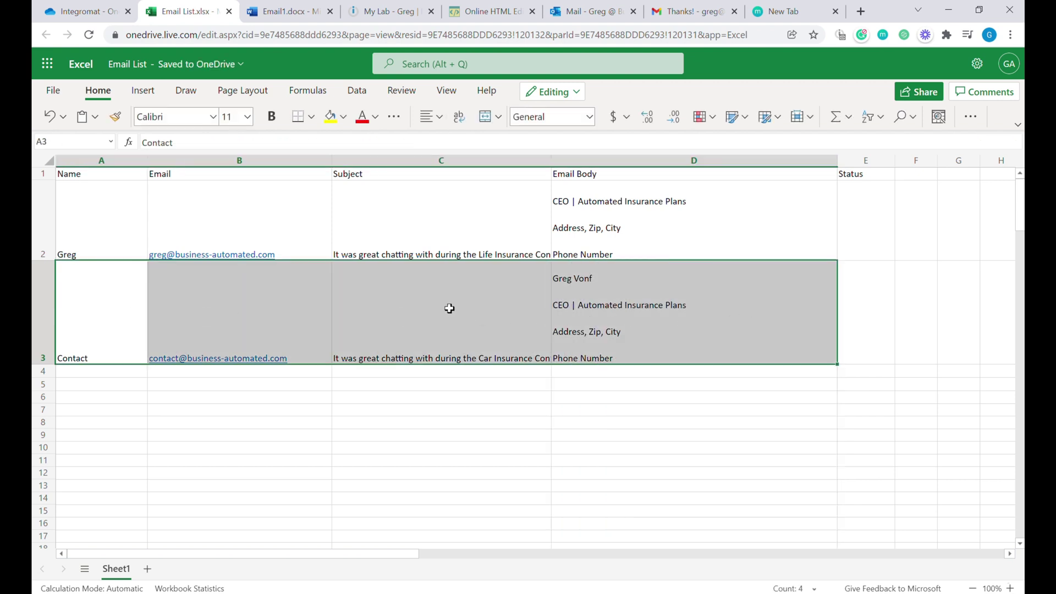
{"action": "left_click_drag", "start_coordinate": [105, 236], "coordinate": [165, 242]}
{"action": "left_click", "coordinate": [95, 372]}
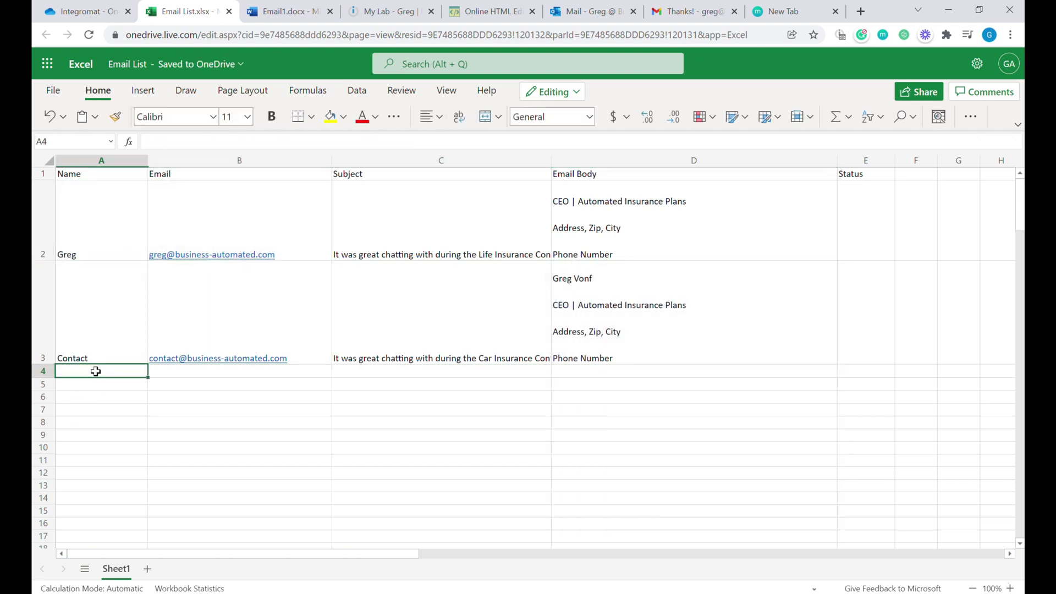
{"action": "left_click", "coordinate": [441, 243]}
{"action": "left_click", "coordinate": [456, 342]}
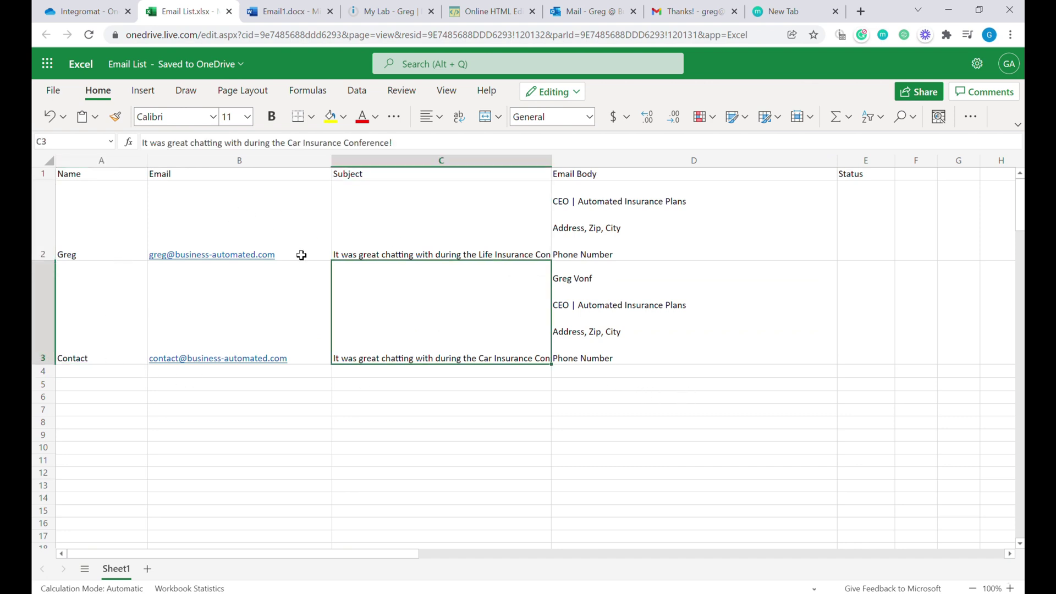
{"action": "left_click", "coordinate": [143, 224]}
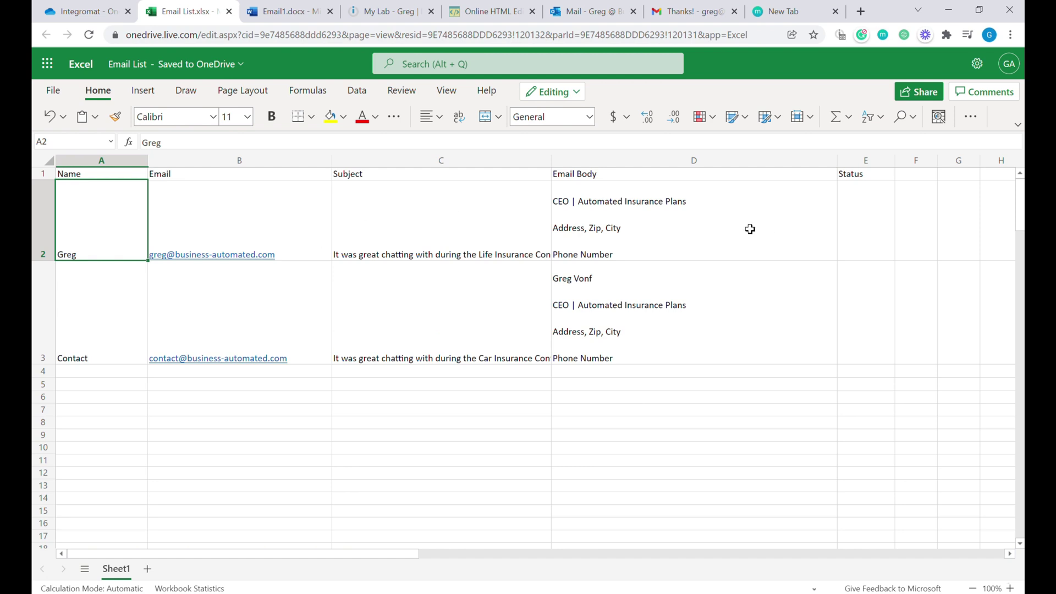
{"action": "left_click", "coordinate": [389, 227]}
{"action": "left_click", "coordinate": [690, 224]}
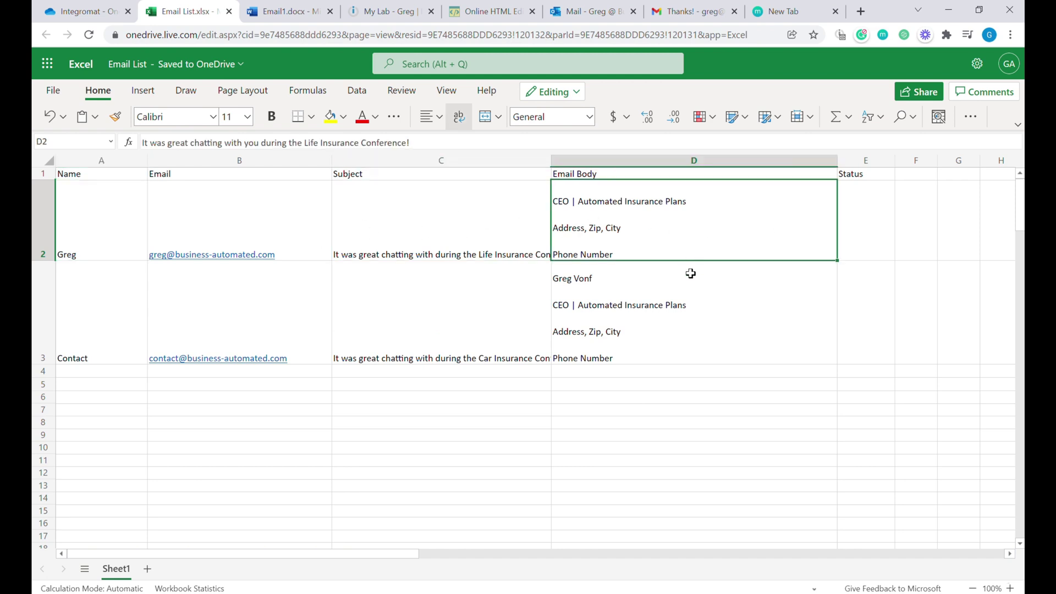
{"action": "left_click", "coordinate": [208, 319]}
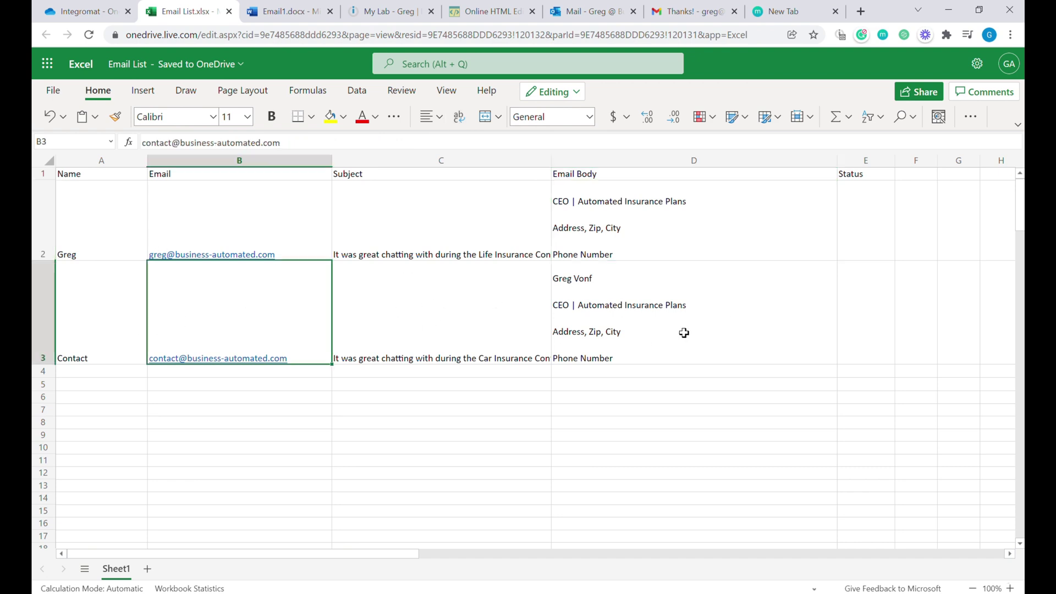
{"action": "left_click", "coordinate": [387, 11]}
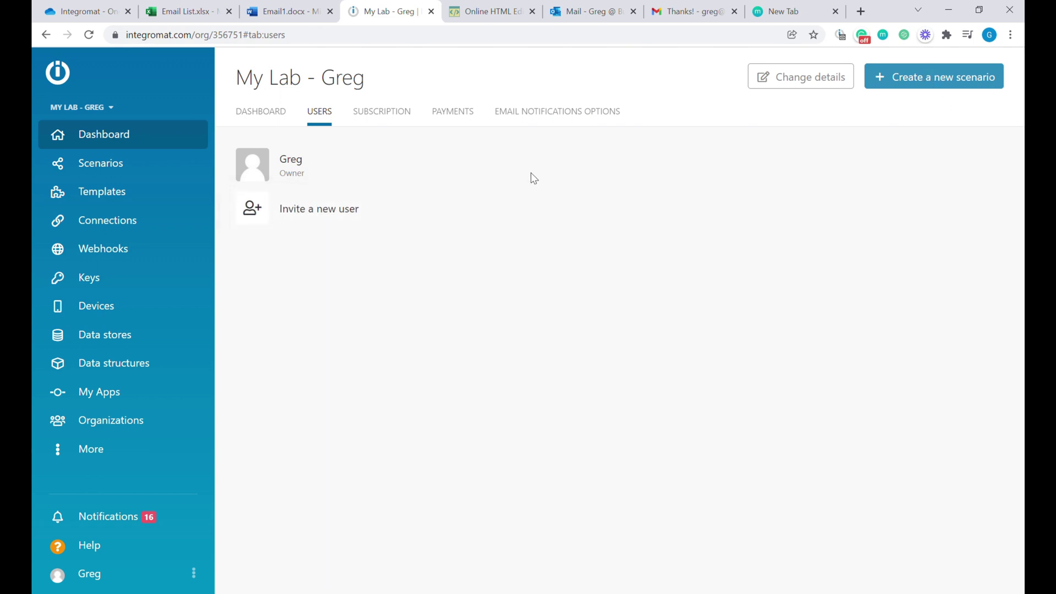
Step: Create a new scenario and search its app list for 'exce'
{"action": "left_click", "coordinate": [998, 79]}
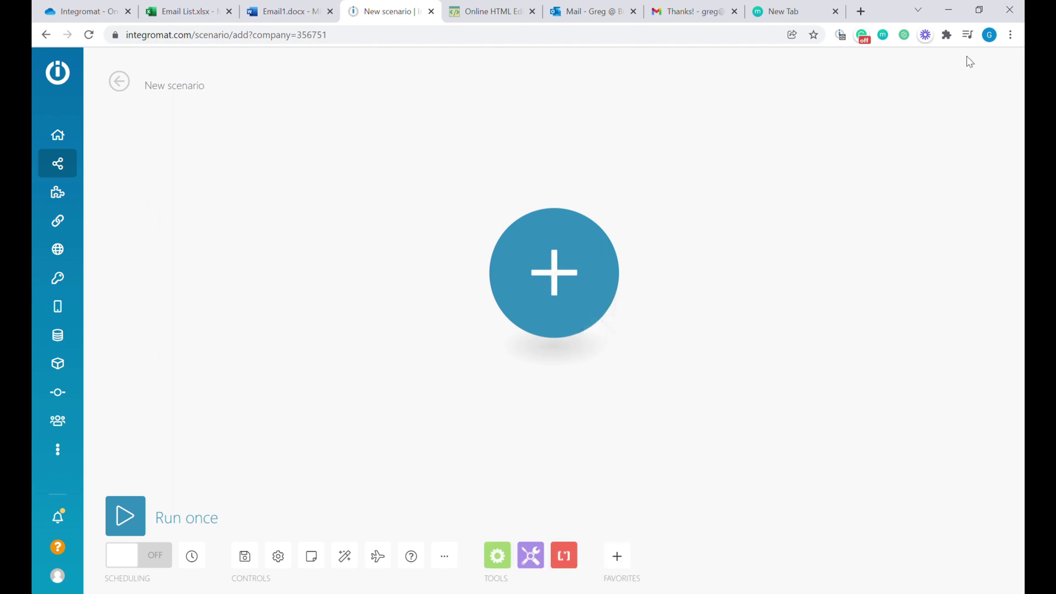
{"action": "left_click", "coordinate": [563, 274]}
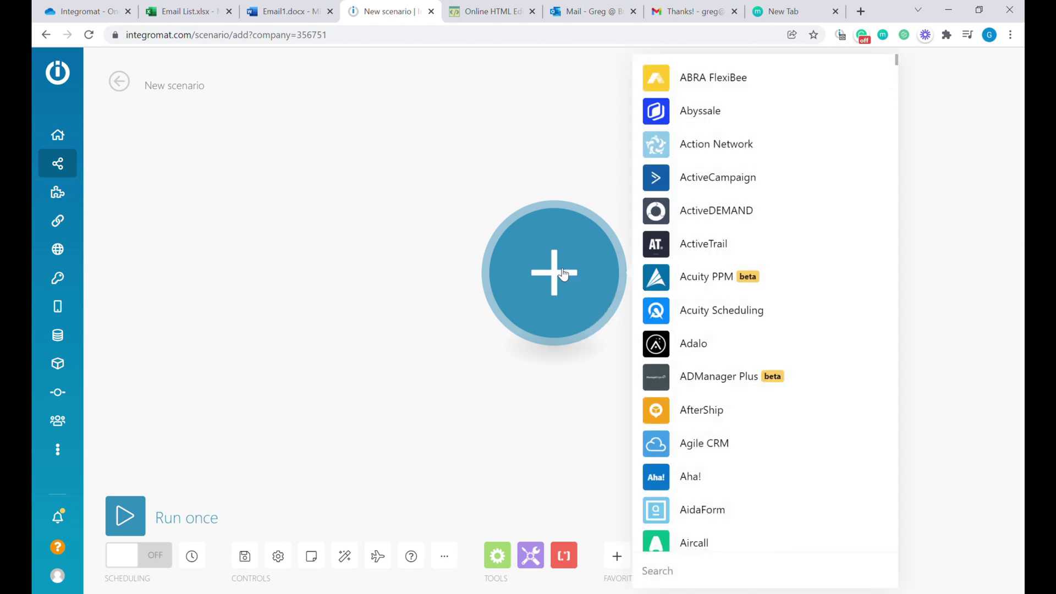
{"action": "type", "text": "exce"}
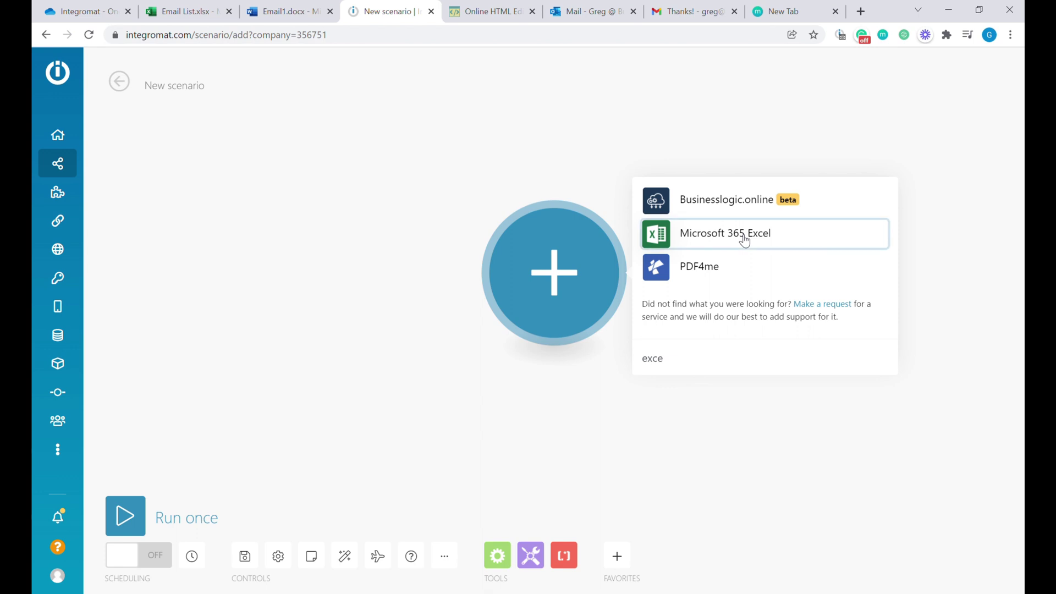
Step: Add a Microsoft 365 Excel Watch Worksheet Rows trigger, cross-checking the Email List and Email1 tabs
{"action": "left_click", "coordinate": [744, 240]}
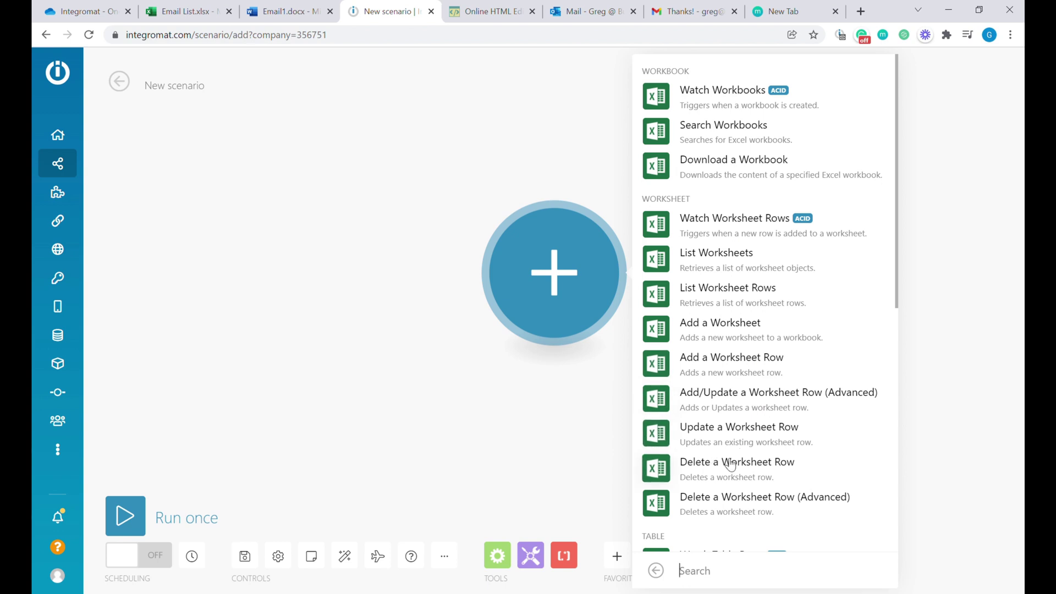
{"action": "left_click", "coordinate": [751, 238]}
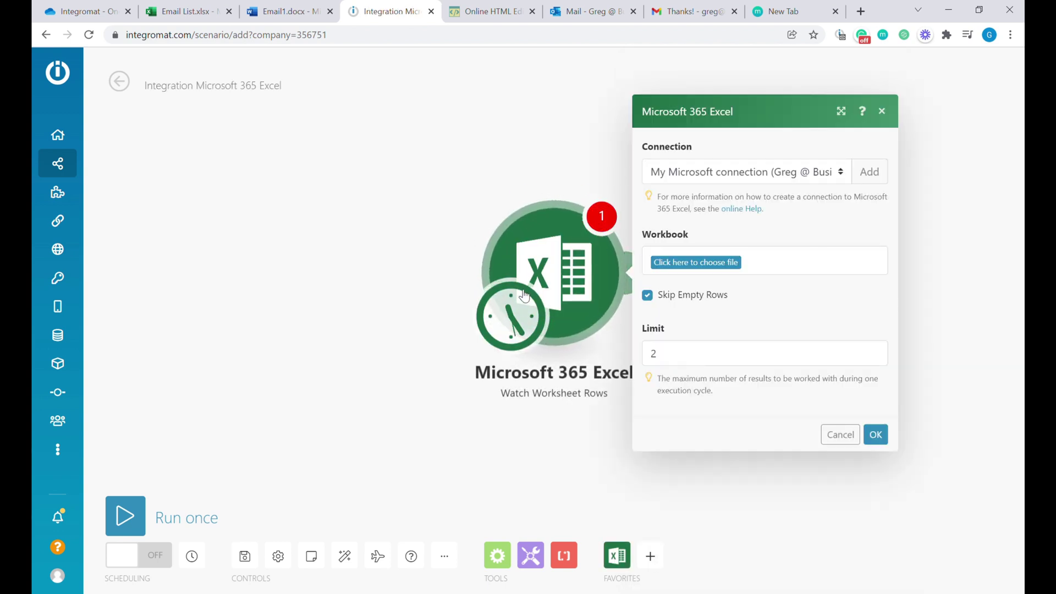
{"action": "left_click", "coordinate": [208, 11]}
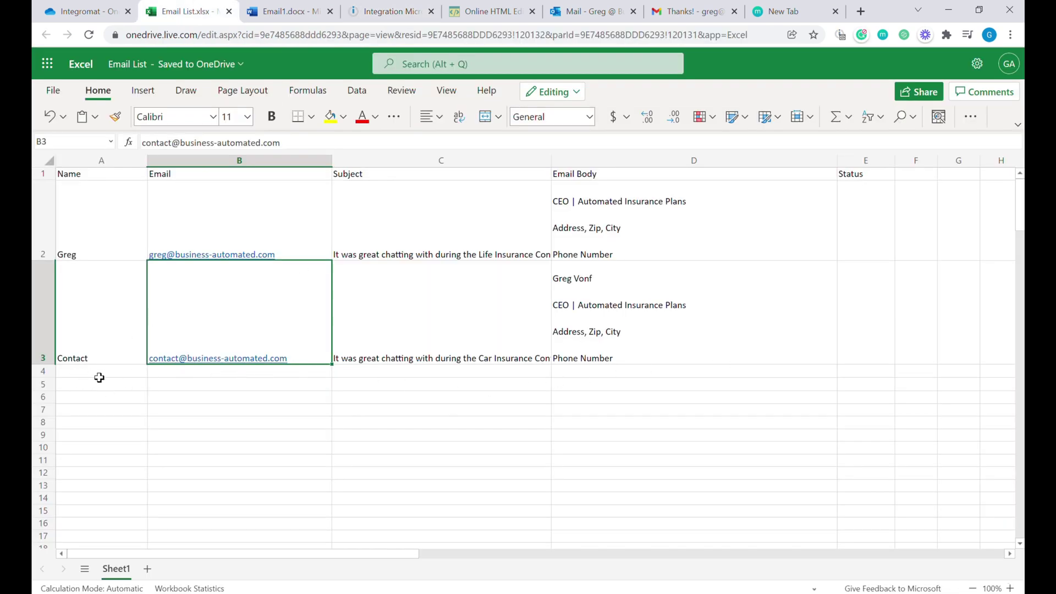
{"action": "left_click", "coordinate": [308, 8]}
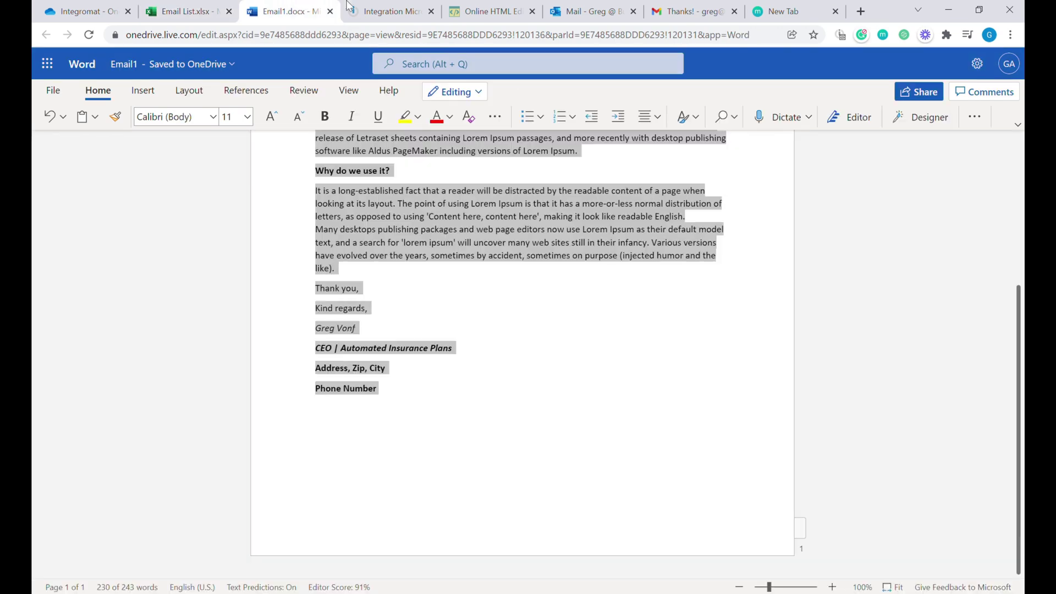
{"action": "left_click", "coordinate": [410, 5]}
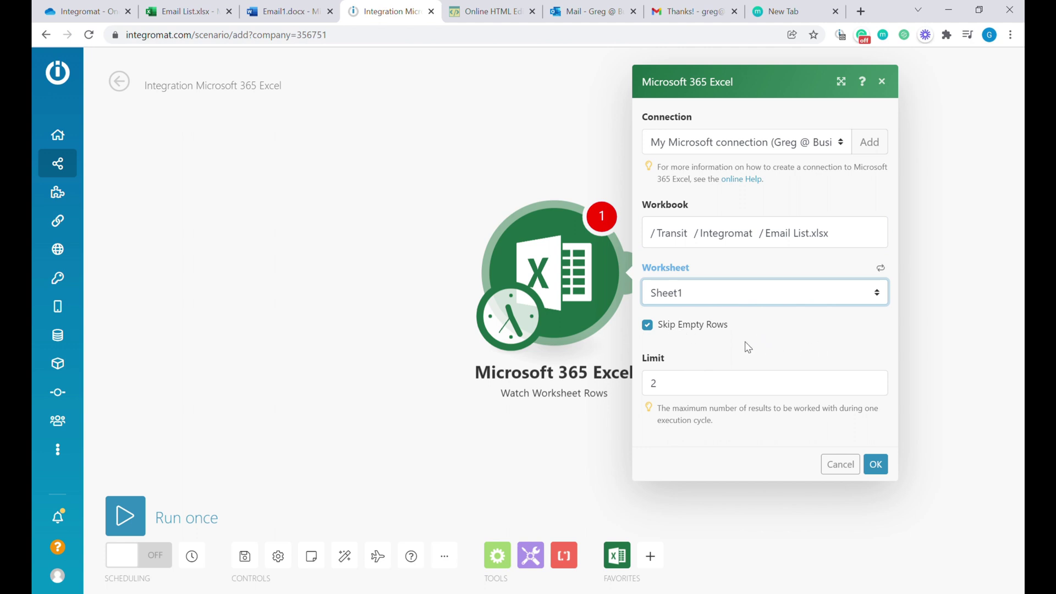
Step: Point the trigger at Email List.xlsx, Sheet1, keep Limit 2, and save it
{"action": "left_click", "coordinate": [678, 392]}
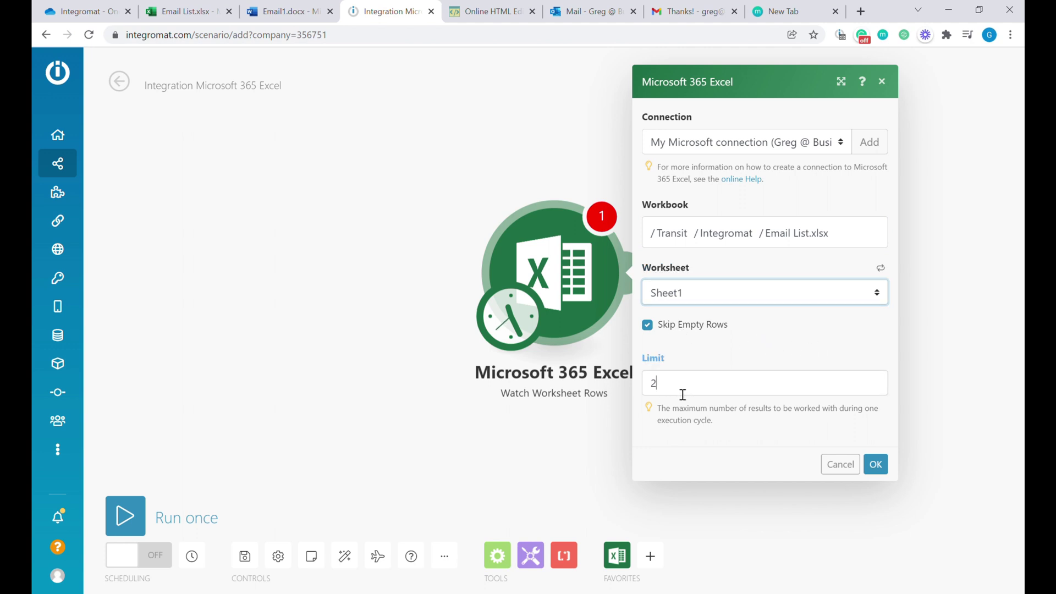
{"action": "left_click", "coordinate": [712, 352]}
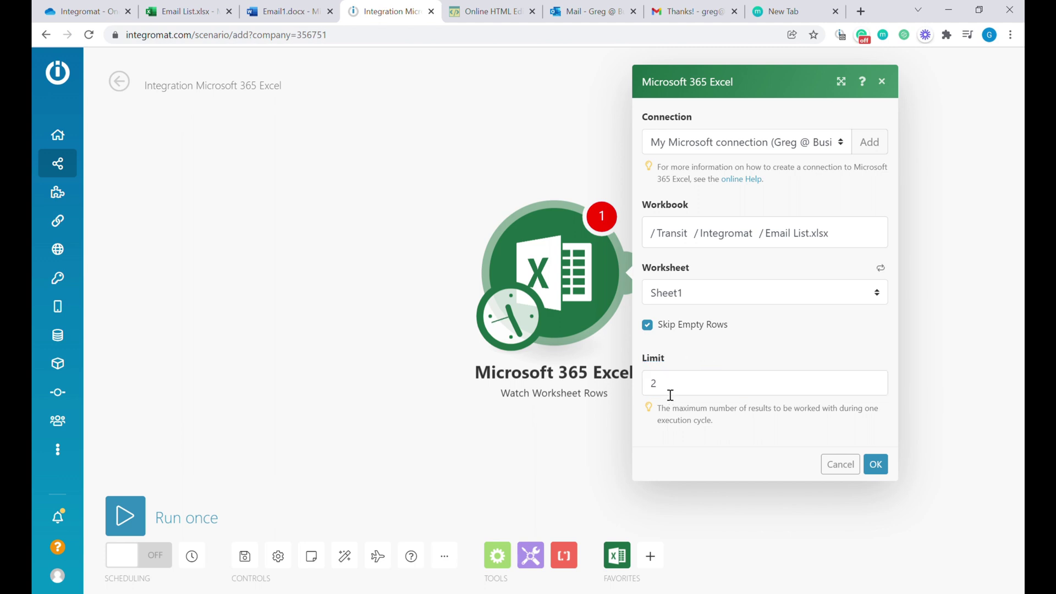
{"action": "left_click", "coordinate": [670, 395]}
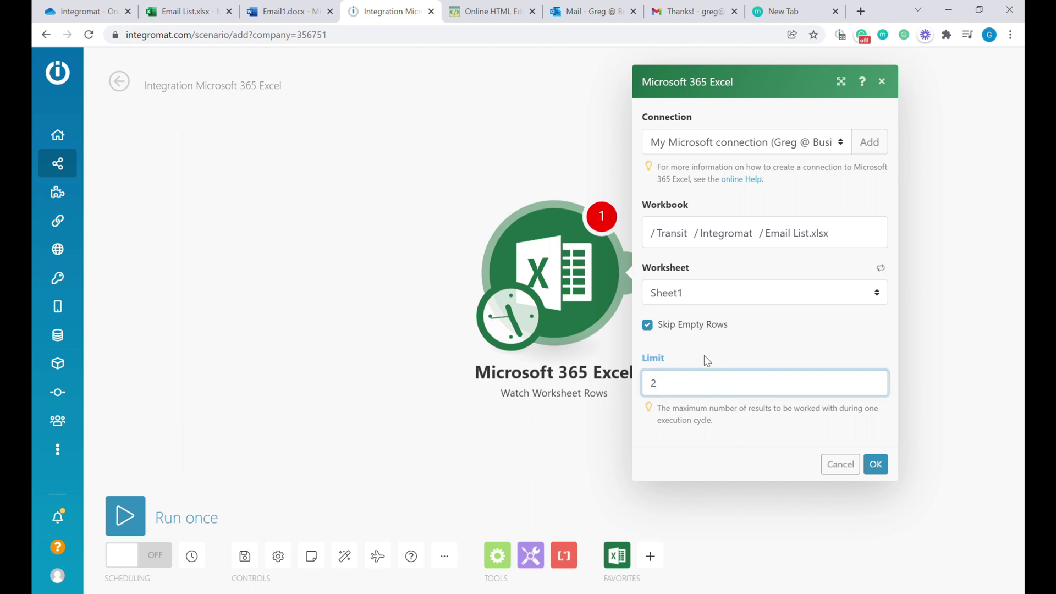
{"action": "left_click", "coordinate": [751, 353]}
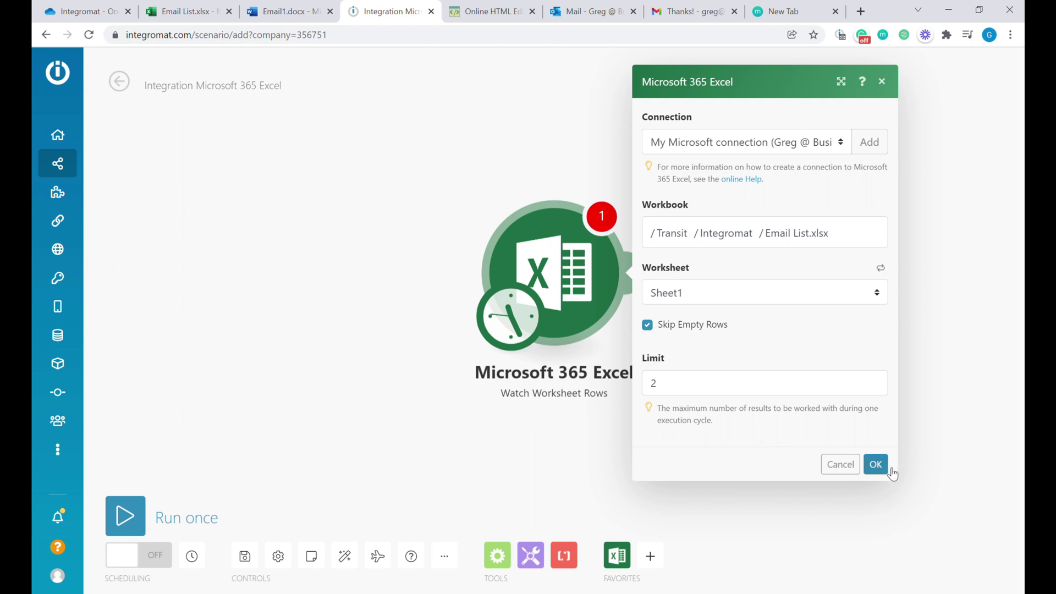
{"action": "left_click", "coordinate": [888, 467]}
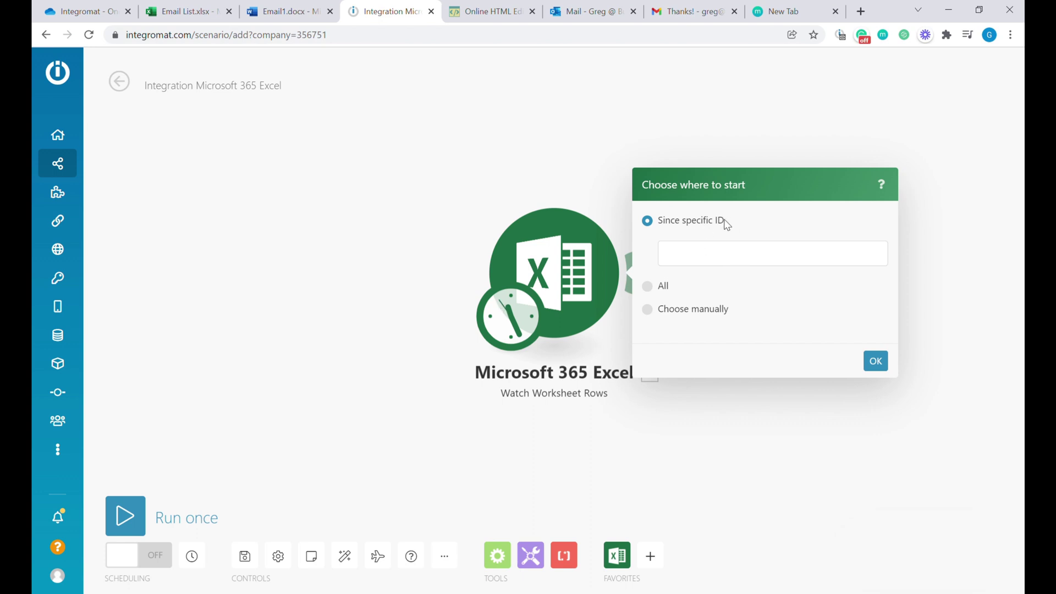
Step: Start from all rows, run once, and review the bundles for rows 2 and 3
{"action": "left_click", "coordinate": [664, 287]}
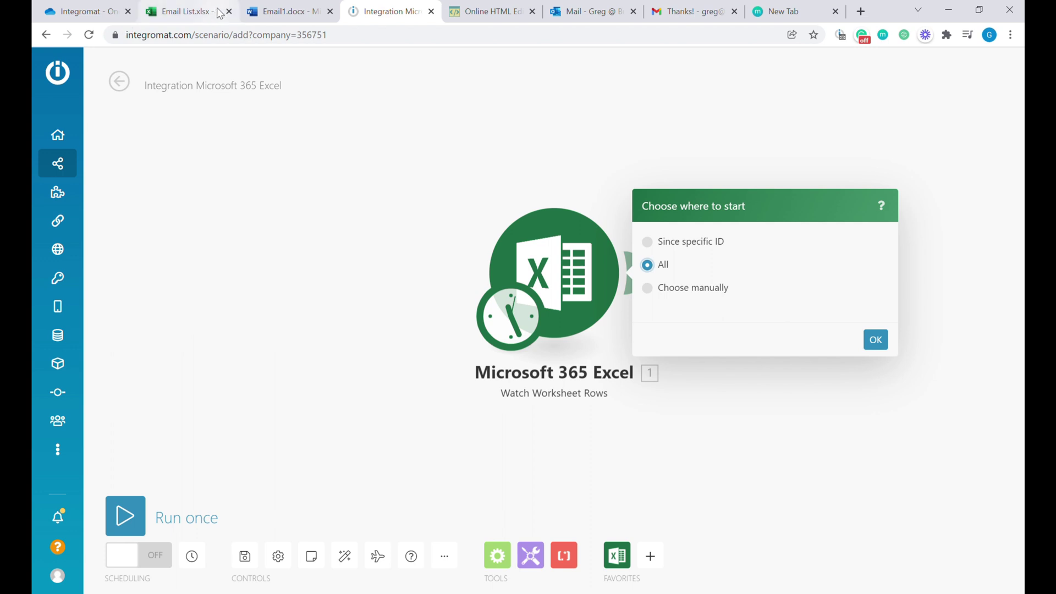
{"action": "left_click", "coordinate": [875, 340]}
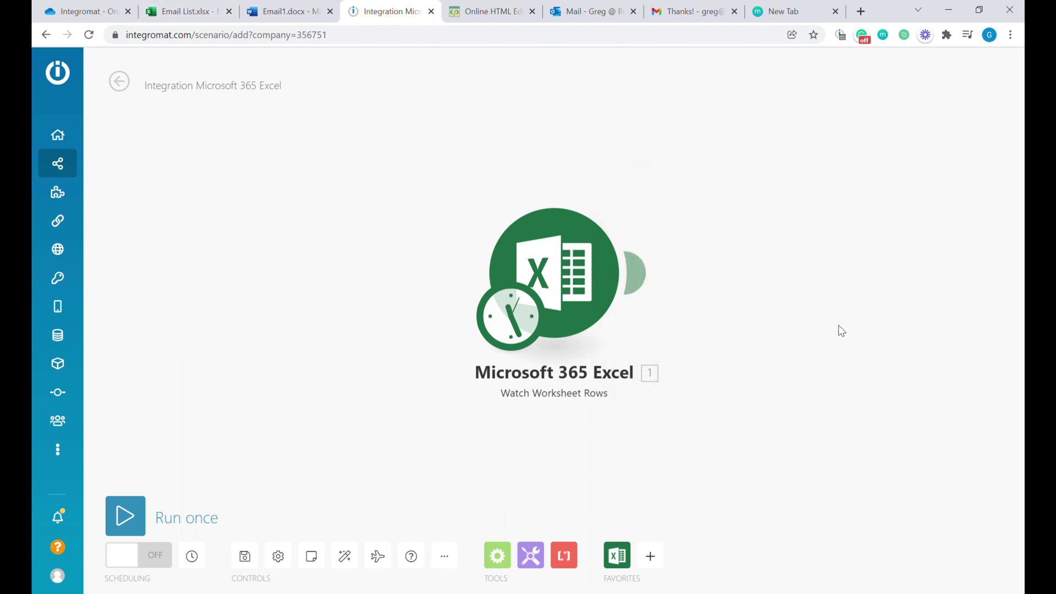
{"action": "left_click", "coordinate": [131, 518]}
{"action": "left_click", "coordinate": [637, 204]}
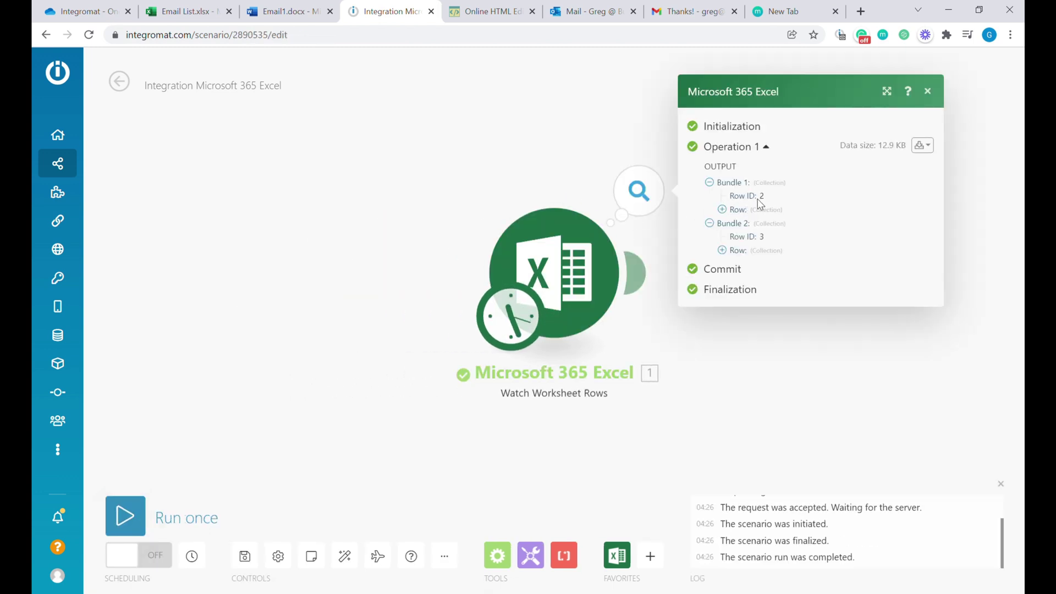
{"action": "left_click", "coordinate": [184, 11]}
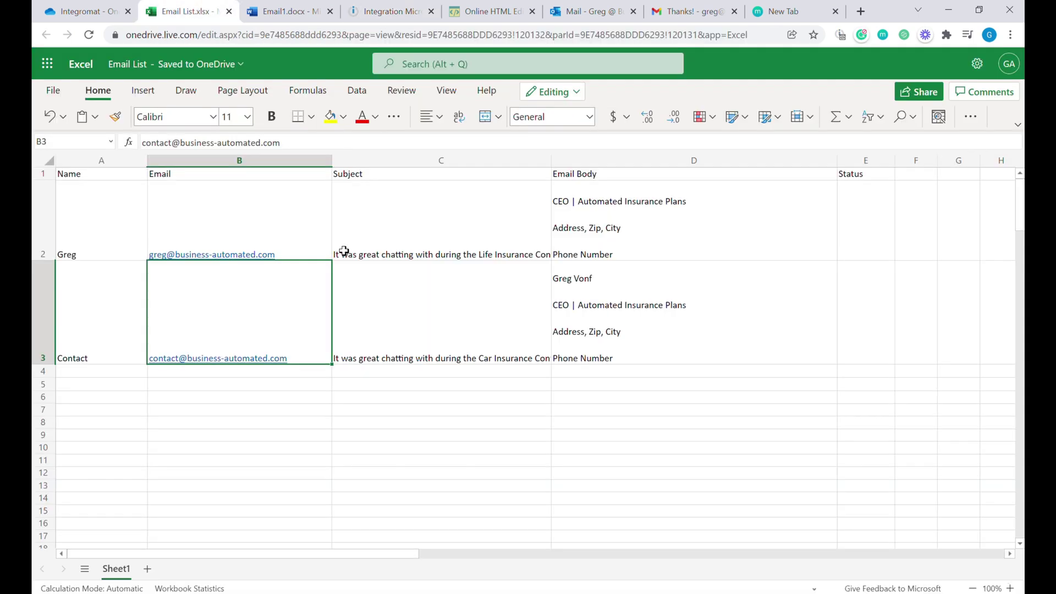
Step: Run the scenario again and confirm it returns no new rows (data size 0)
{"action": "left_click_drag", "start_coordinate": [137, 334], "coordinate": [625, 332]}
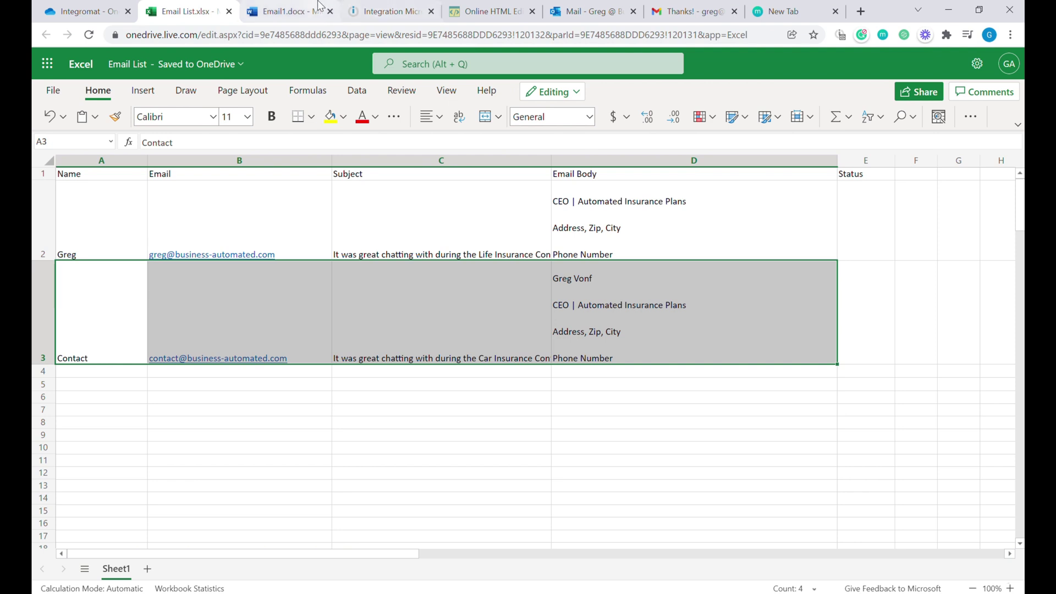
{"action": "left_click", "coordinate": [409, 12]}
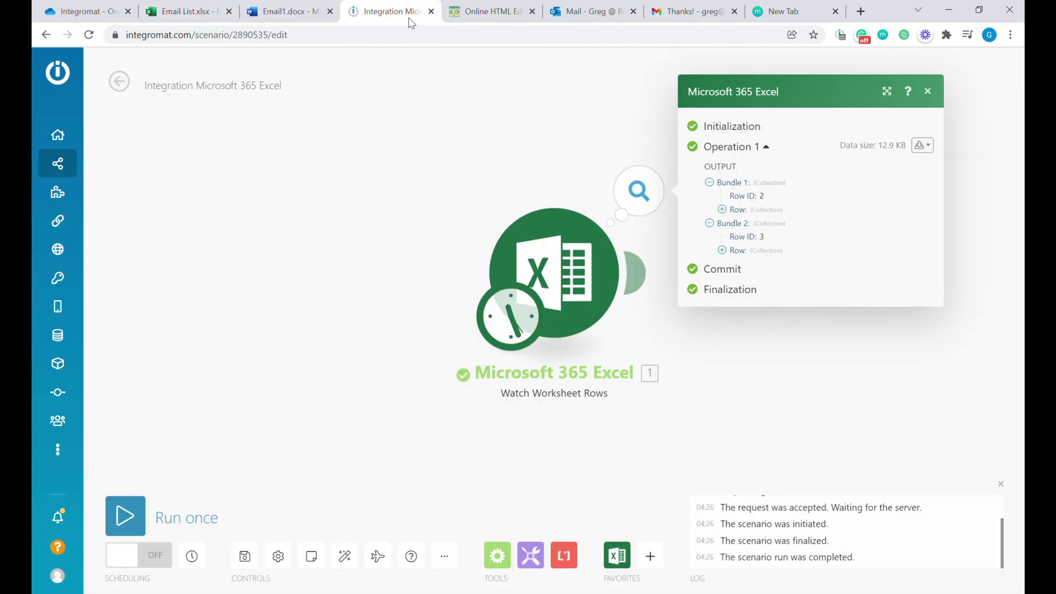
{"action": "left_click", "coordinate": [138, 519]}
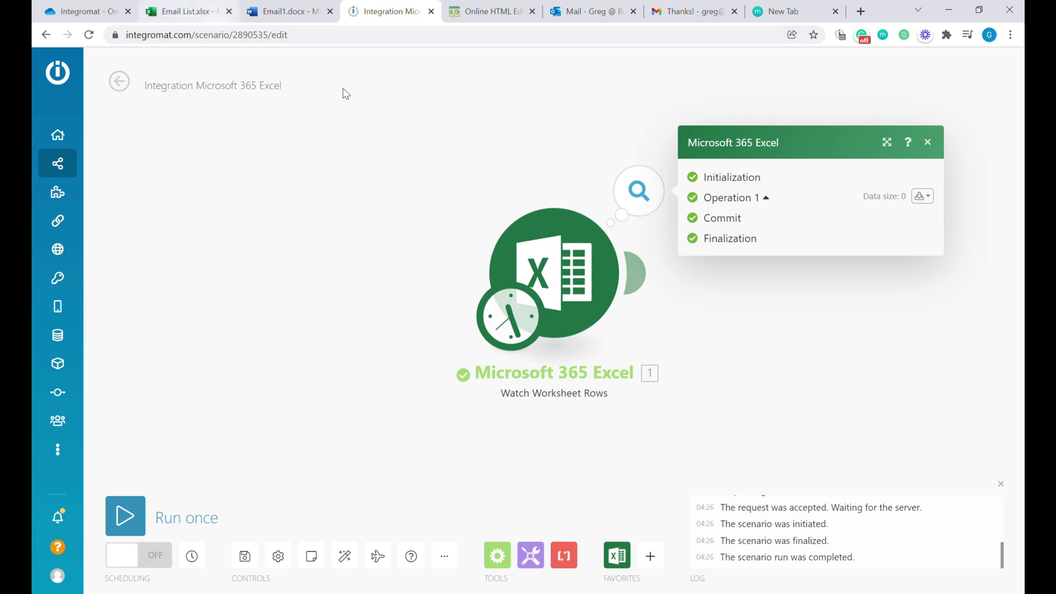
{"action": "left_click", "coordinate": [212, 11]}
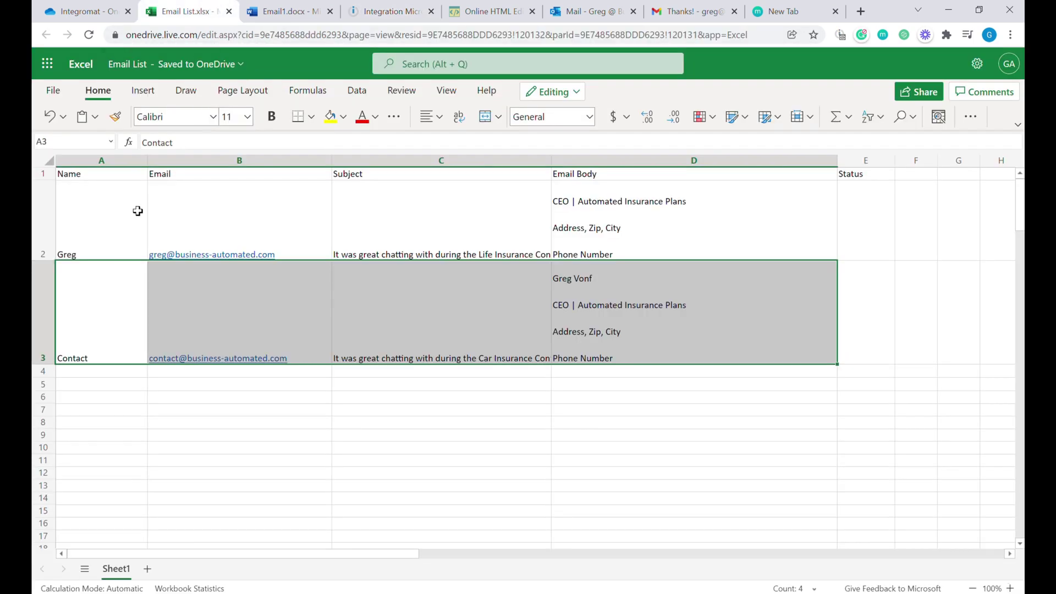
Step: Copy row 2 into row 4 and append '2' to the name in A4
{"action": "left_click_drag", "start_coordinate": [137, 210], "coordinate": [779, 194]}
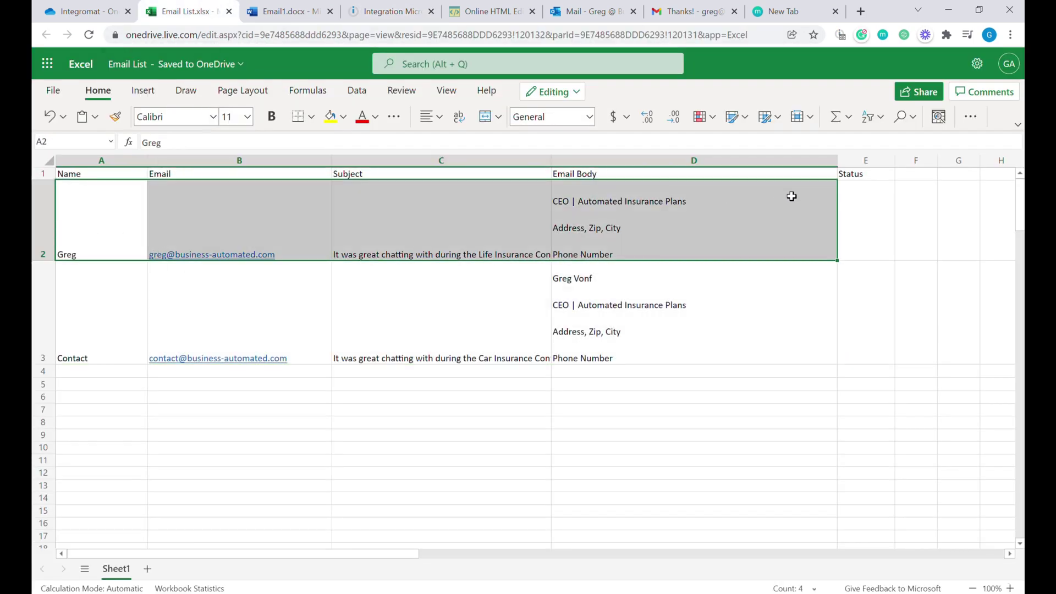
{"action": "key", "text": "ctrl+c"}
{"action": "left_click", "coordinate": [125, 372]}
{"action": "key", "text": "ctrl+v"}
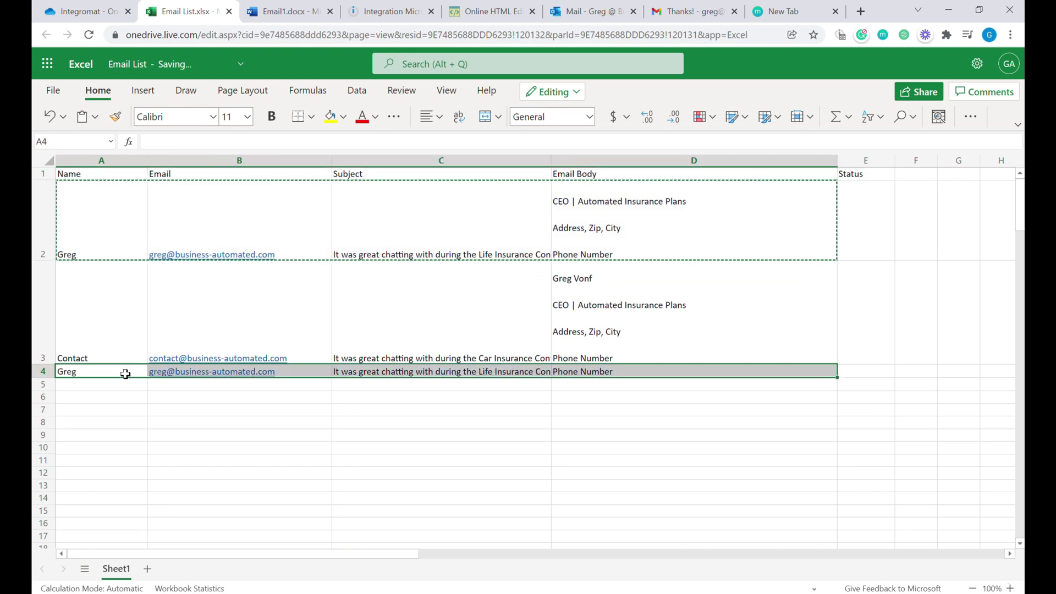
{"action": "double_click", "coordinate": [127, 421]}
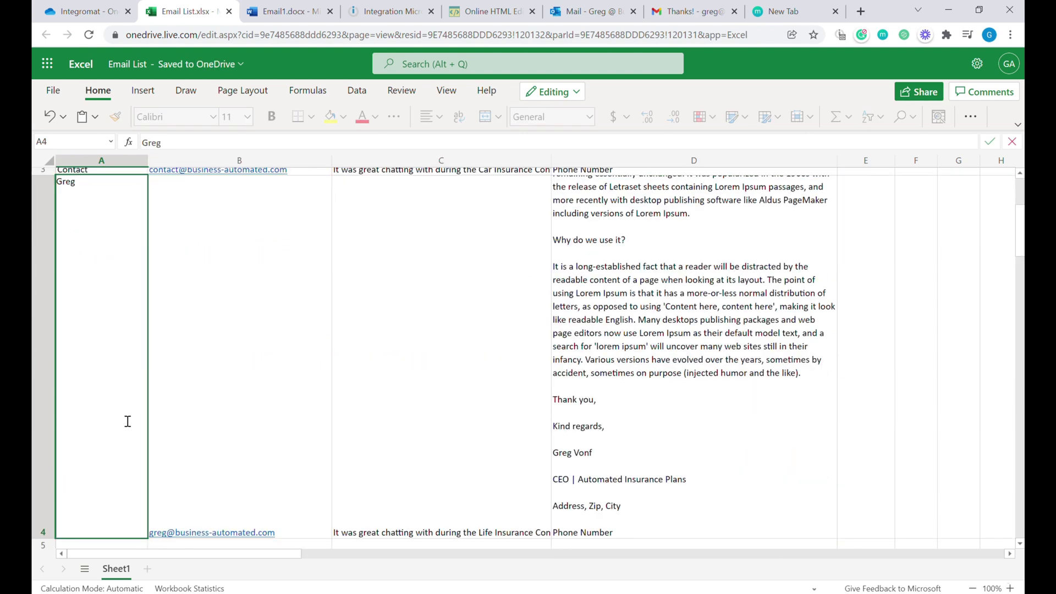
{"action": "type", "text": "2"}
{"action": "key", "text": "Tab"}
Step: Review the email bodies, then close the previous run's output in Integromat
{"action": "left_click", "coordinate": [719, 363]}
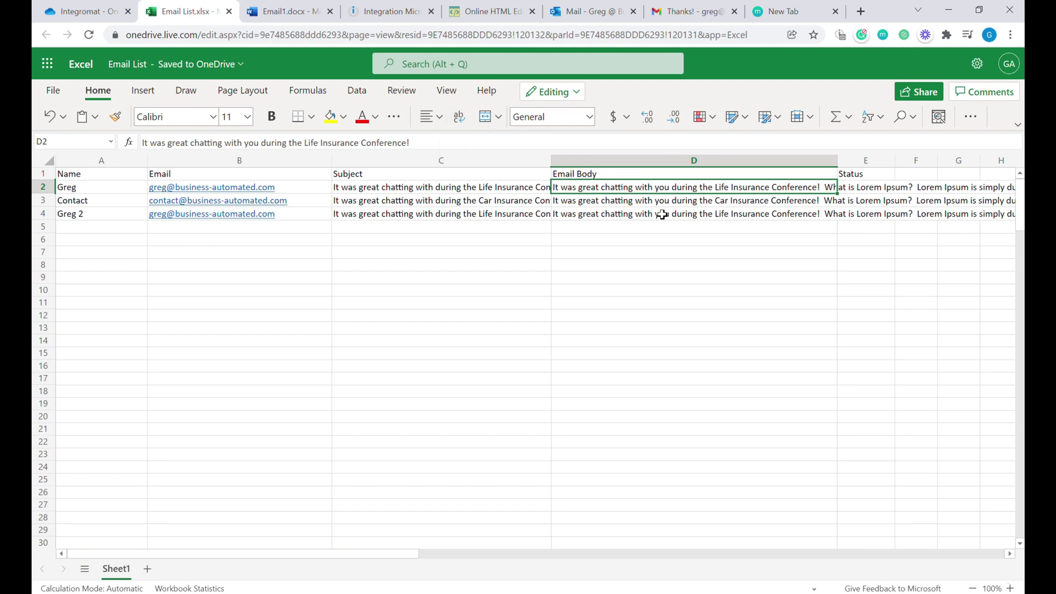
{"action": "double_click", "coordinate": [638, 200]}
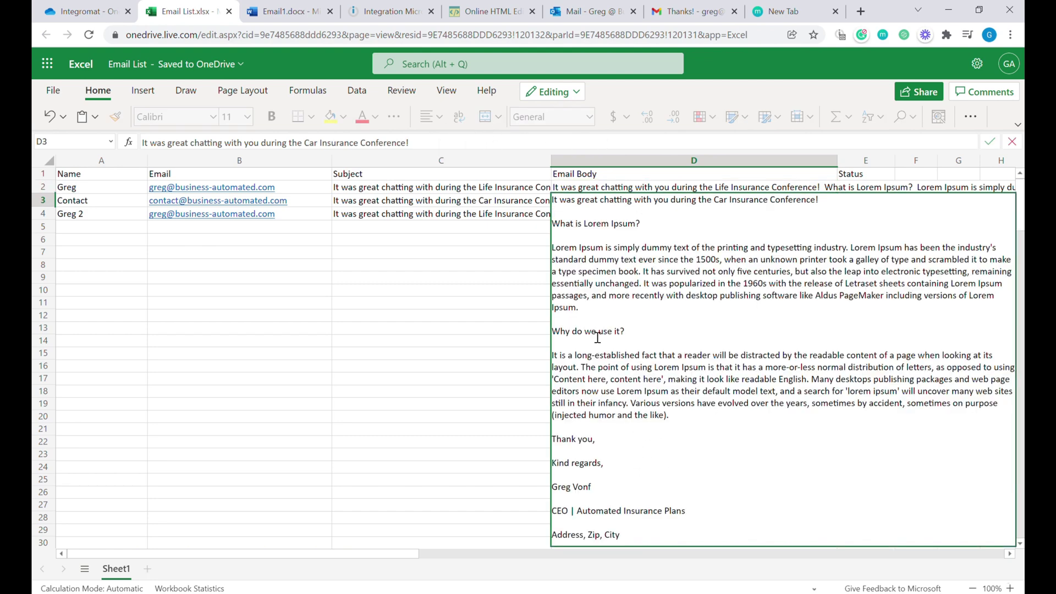
{"action": "left_click", "coordinate": [479, 255]}
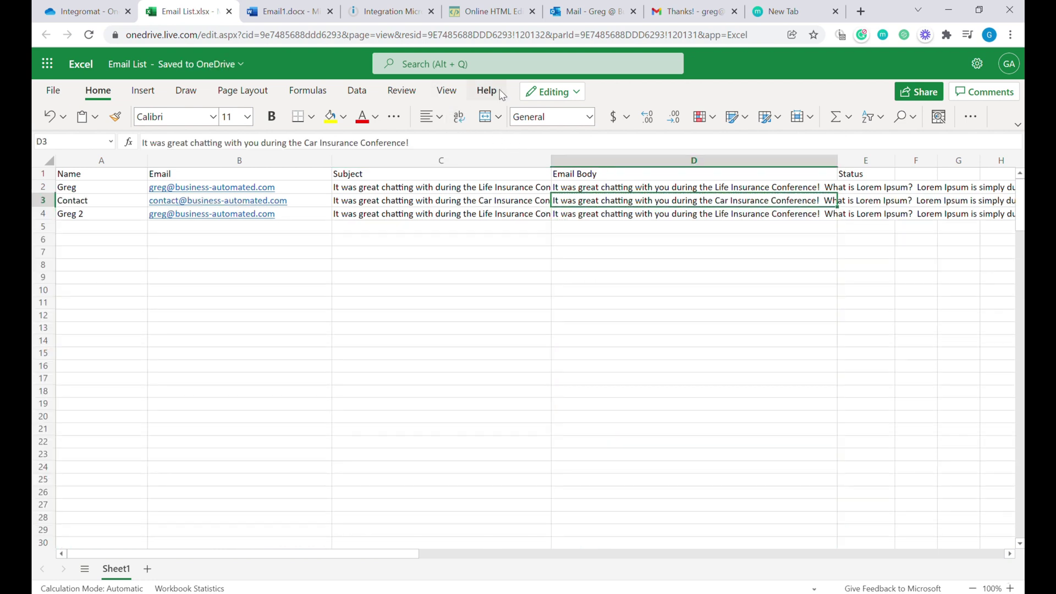
{"action": "left_click_drag", "start_coordinate": [321, 239], "coordinate": [647, 216]}
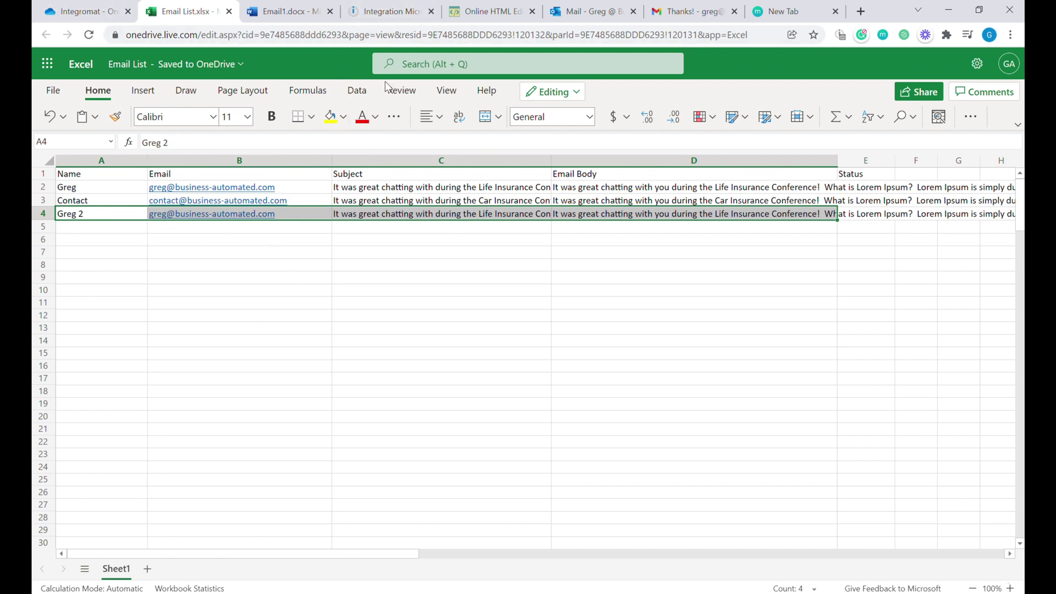
{"action": "left_click", "coordinate": [414, 6]}
{"action": "left_click", "coordinate": [614, 178]}
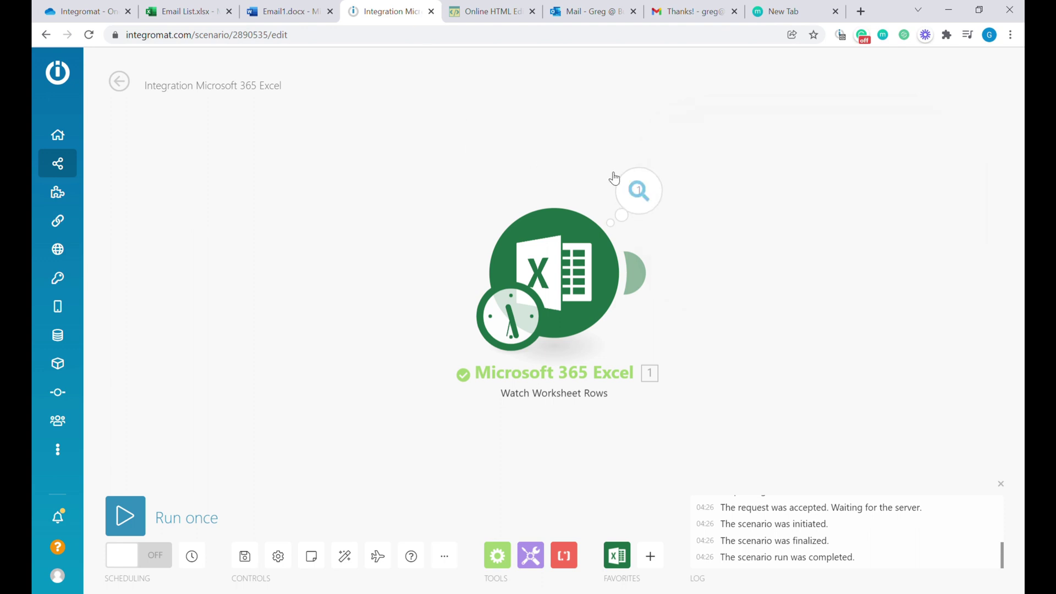
Step: Run the scenario once and open the result, which holds a single bundle for row 4
{"action": "left_click", "coordinate": [127, 517]}
{"action": "left_click", "coordinate": [636, 190]}
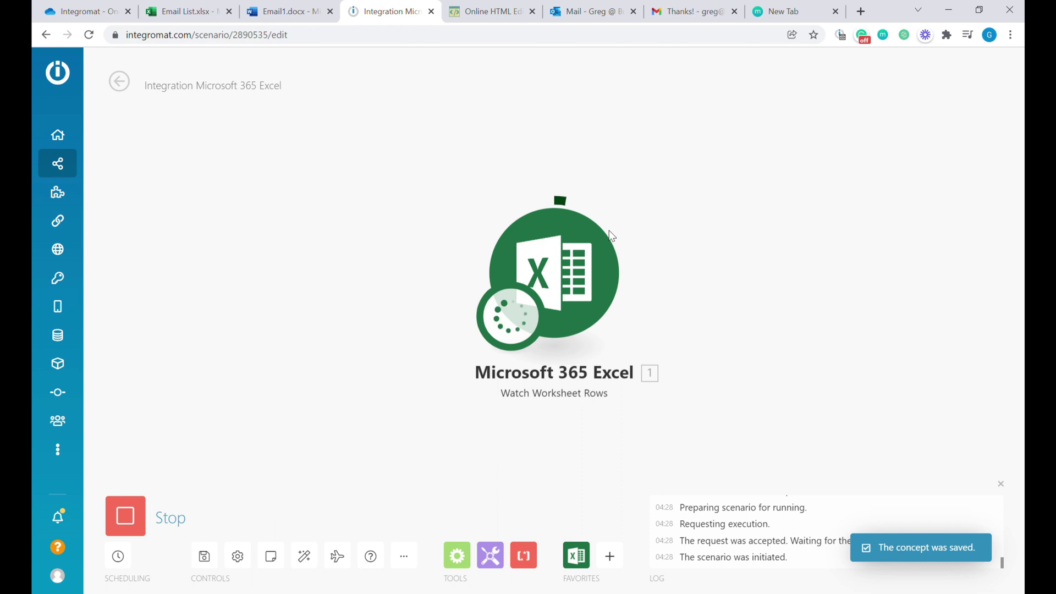
{"action": "left_click", "coordinate": [638, 192]}
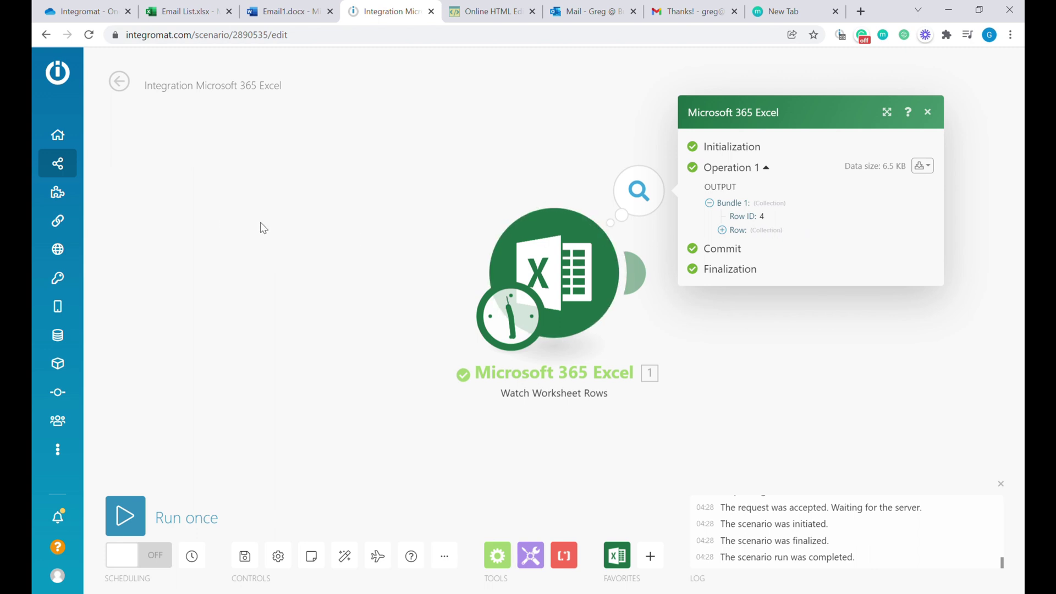
{"action": "left_click_drag", "start_coordinate": [805, 330], "coordinate": [715, 350]}
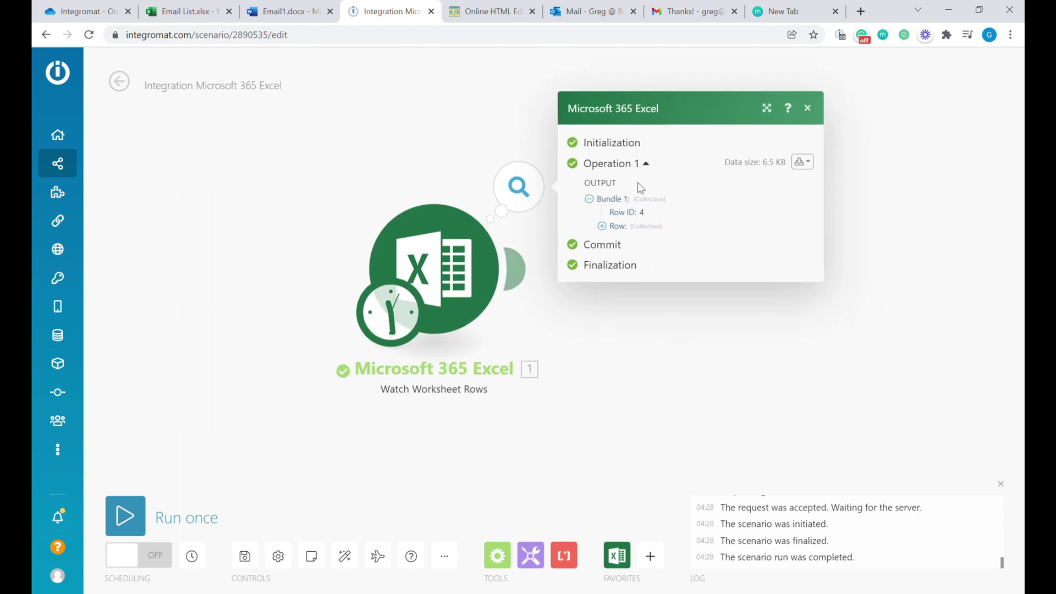
Step: Inspect row 4's Name, Email and Subject values, then close the output details
{"action": "left_click", "coordinate": [640, 226]}
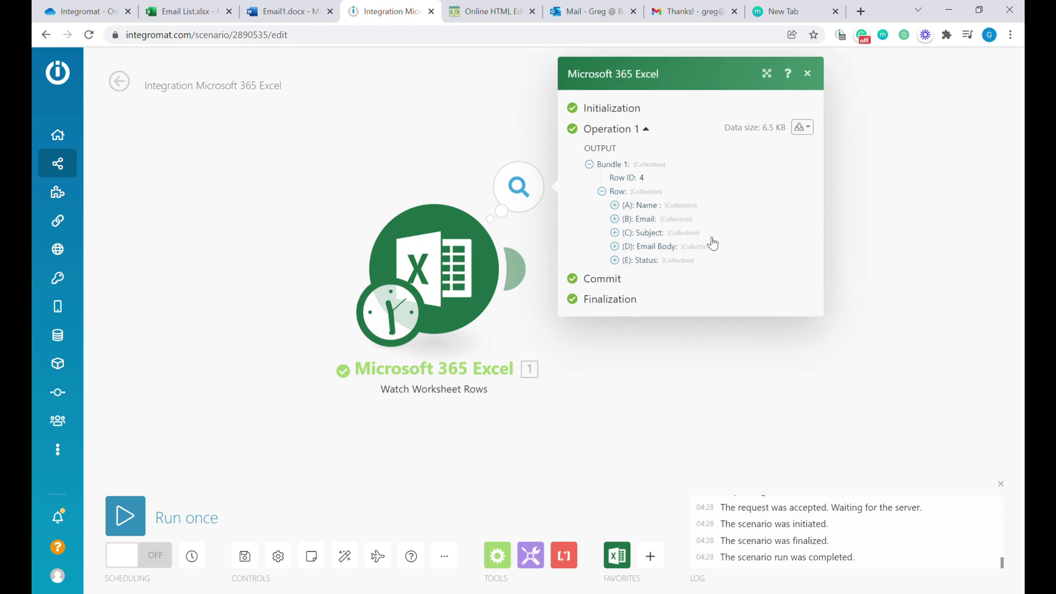
{"action": "left_click", "coordinate": [657, 205]}
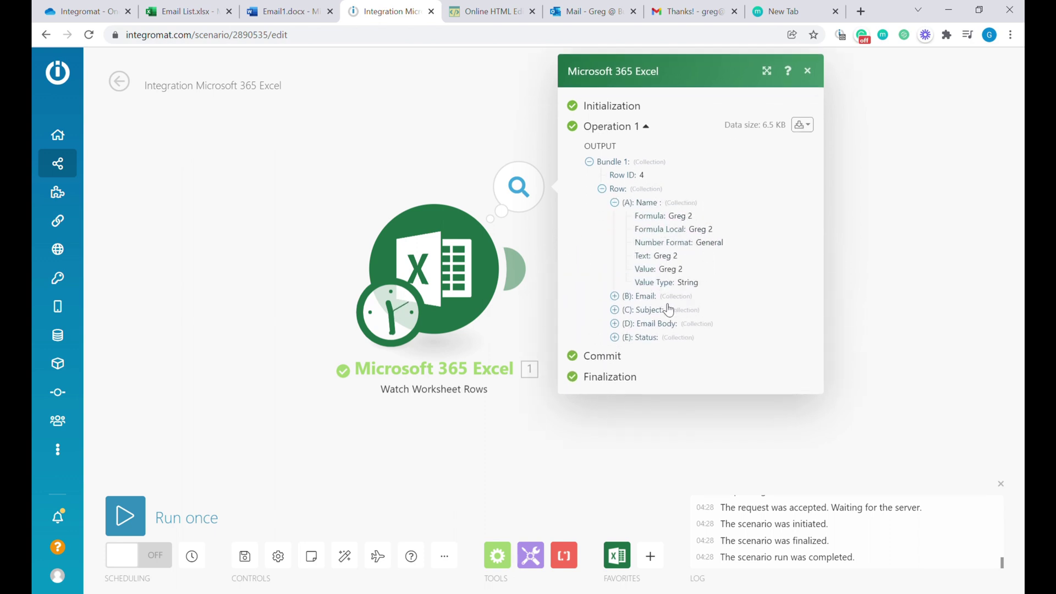
{"action": "left_click", "coordinate": [650, 297]}
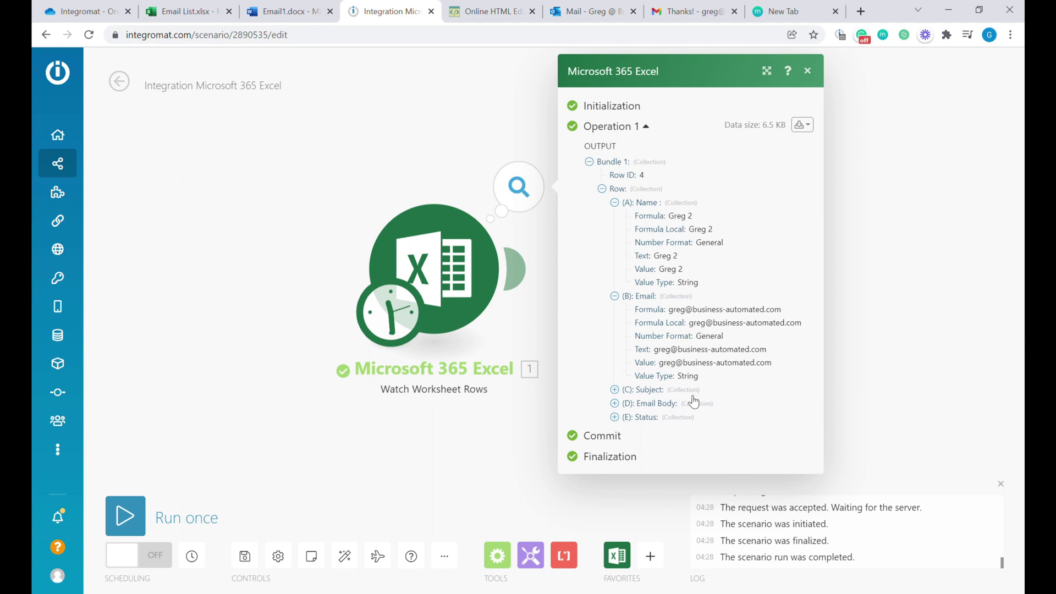
{"action": "left_click", "coordinate": [650, 391]}
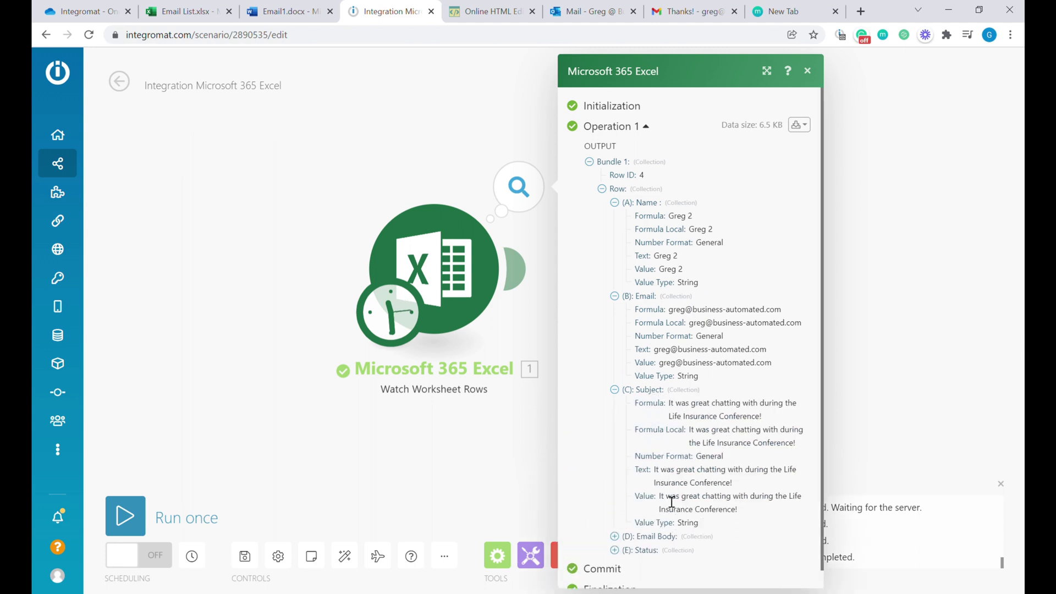
{"action": "left_click", "coordinate": [543, 493]}
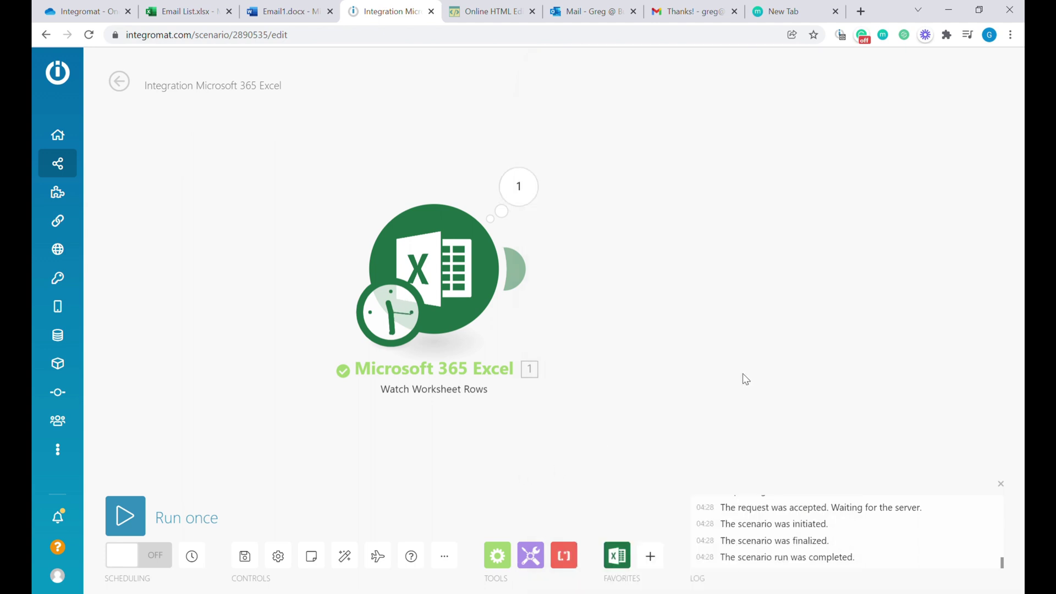
{"action": "left_click_drag", "start_coordinate": [756, 300], "coordinate": [581, 294]}
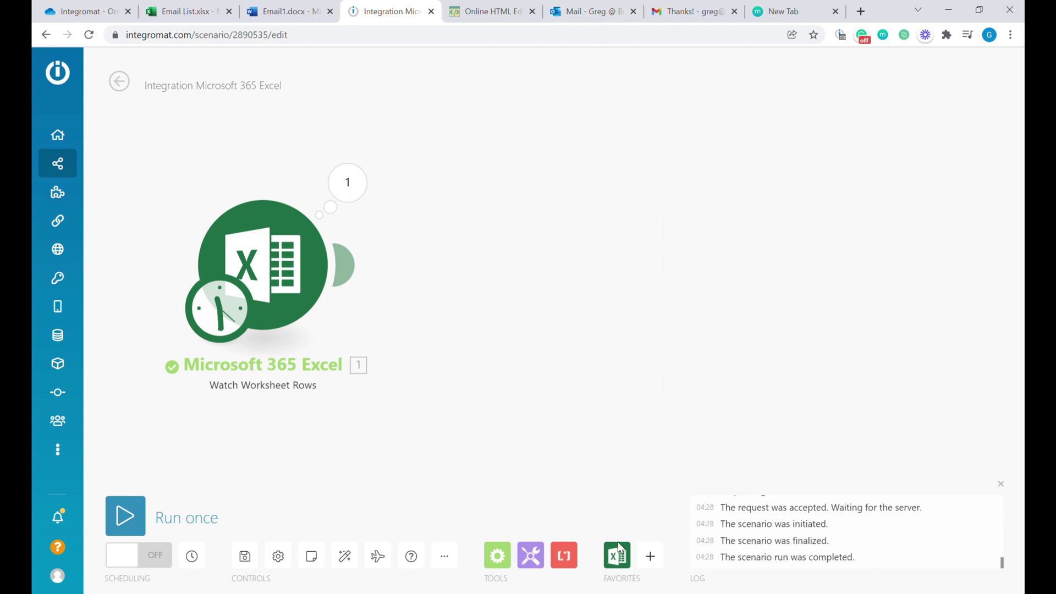
Step: Add a Microsoft 365 Email 'Create and Send a Message' module after the Excel watcher
{"action": "left_click", "coordinate": [653, 554]}
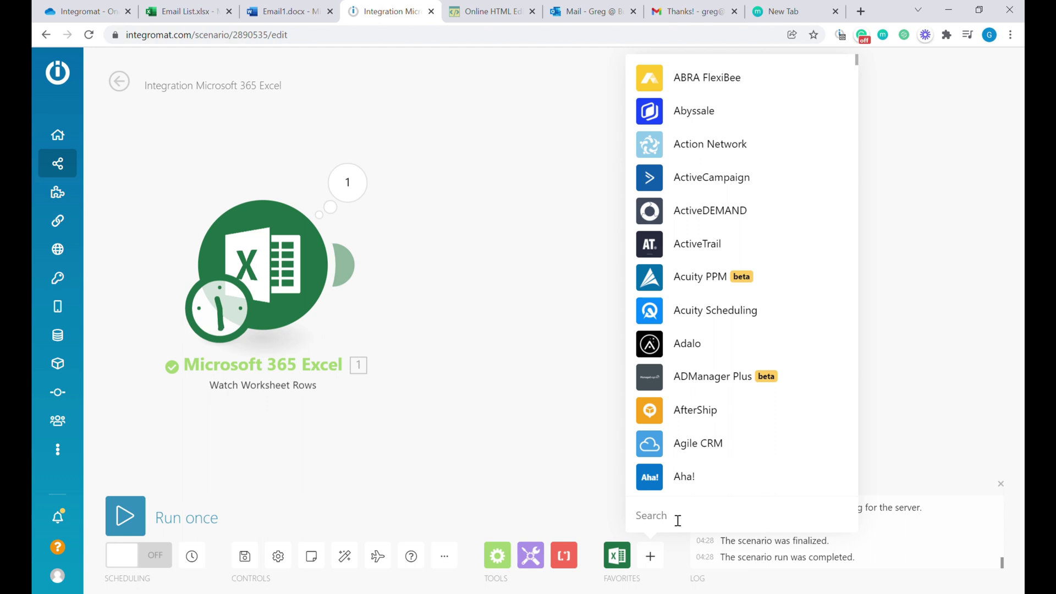
{"action": "type", "text": "email"}
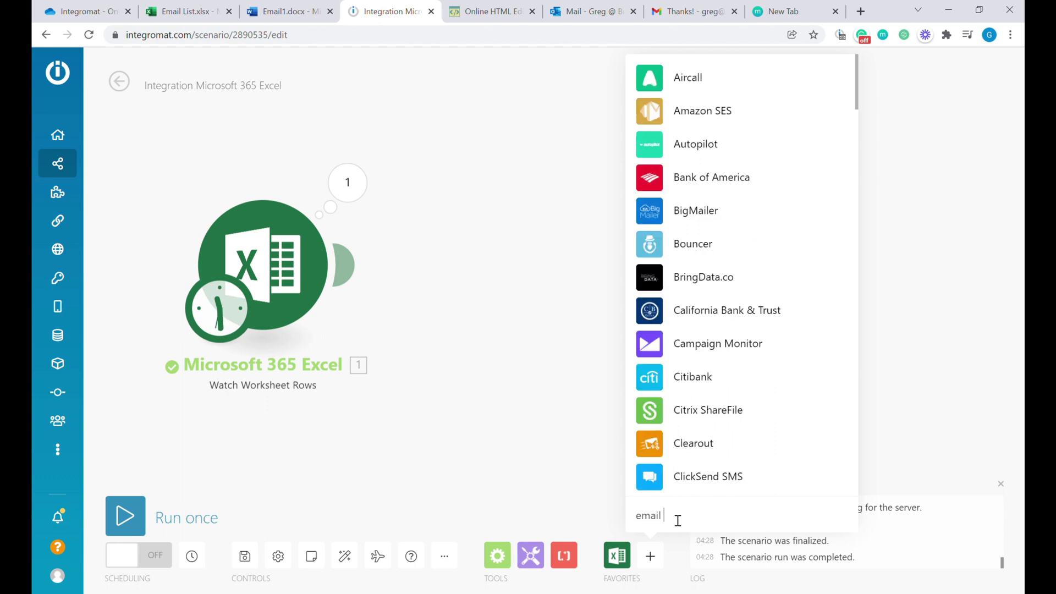
{"action": "type", "text": " 365"}
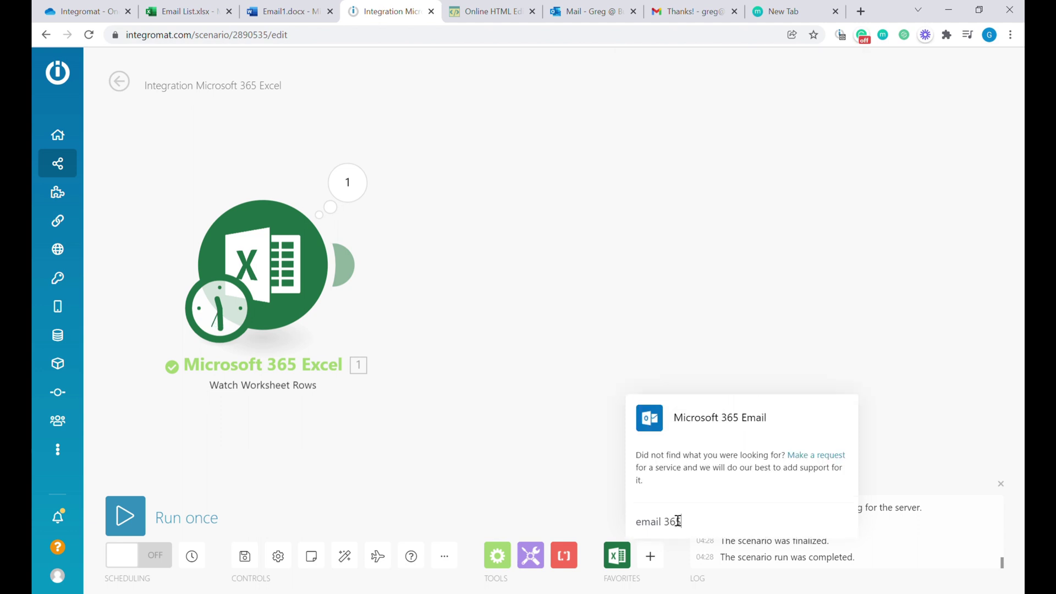
{"action": "left_click", "coordinate": [773, 421]}
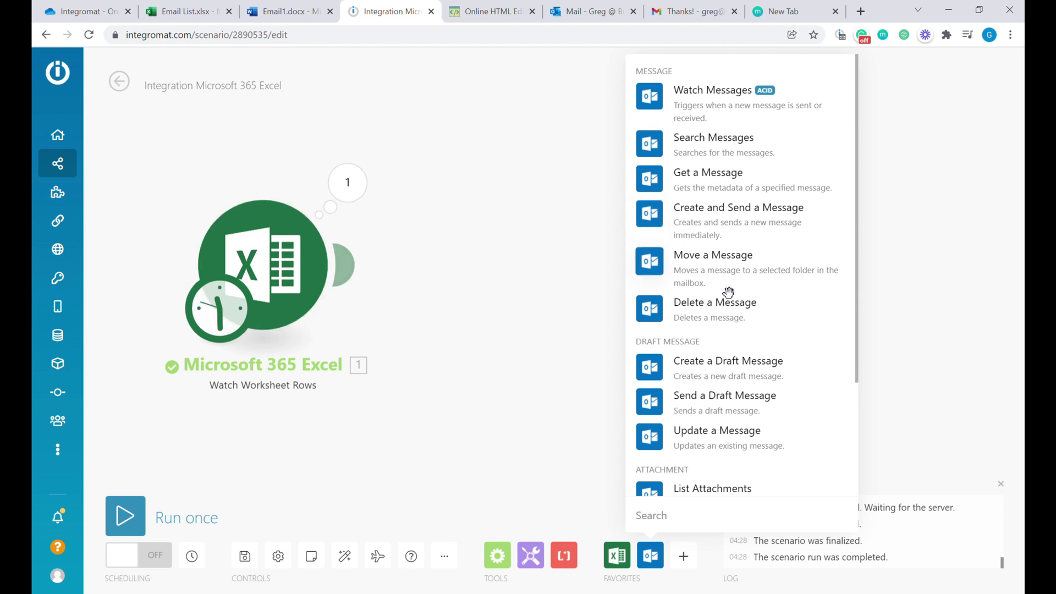
{"action": "left_click", "coordinate": [791, 226]}
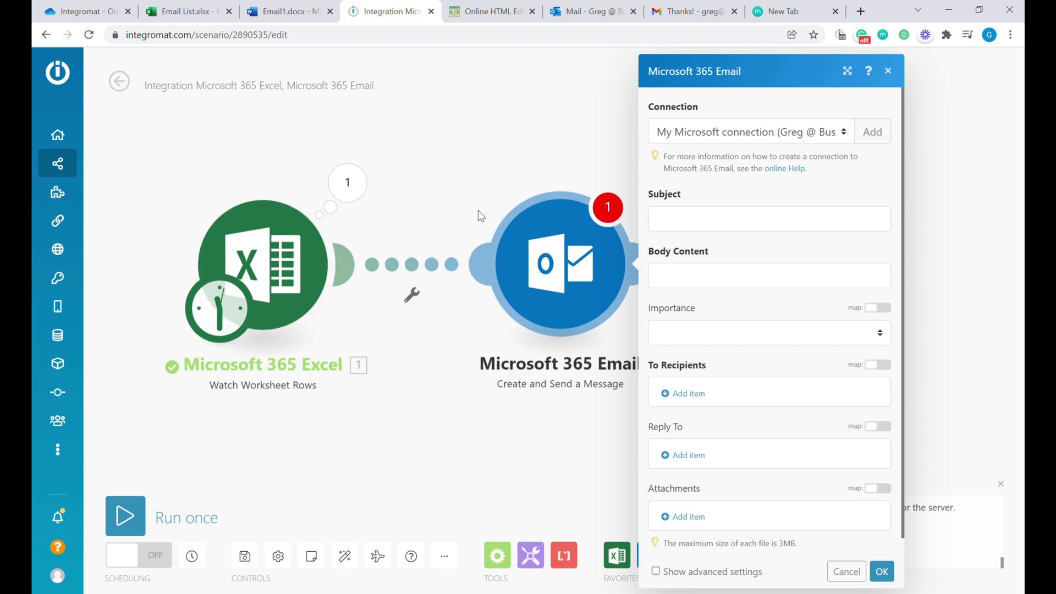
Step: Map the email Subject field to the row's (C): Subject Text value
{"action": "left_click", "coordinate": [679, 222]}
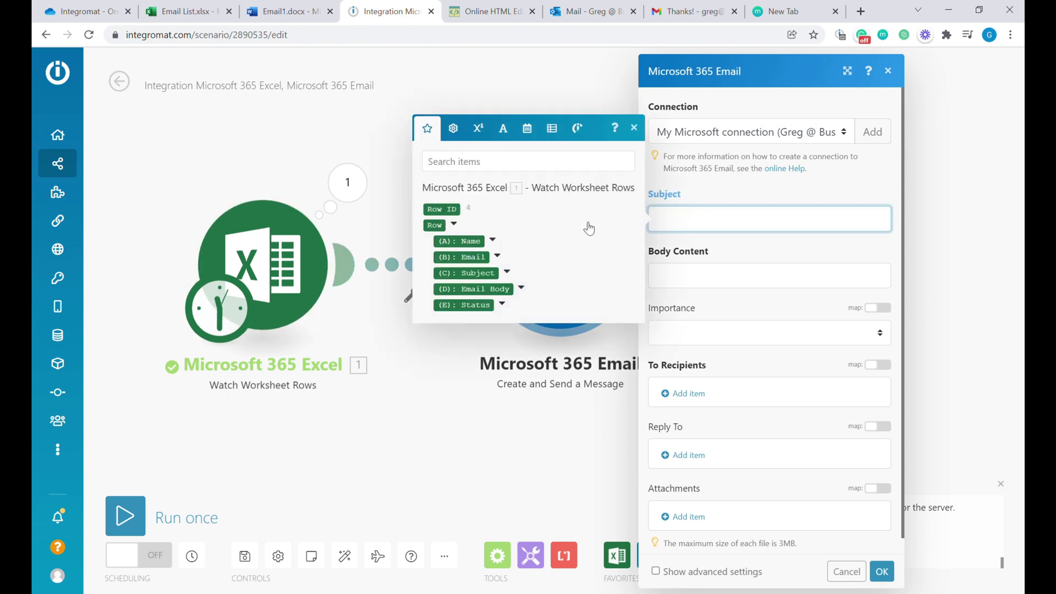
{"action": "left_click", "coordinate": [506, 271]}
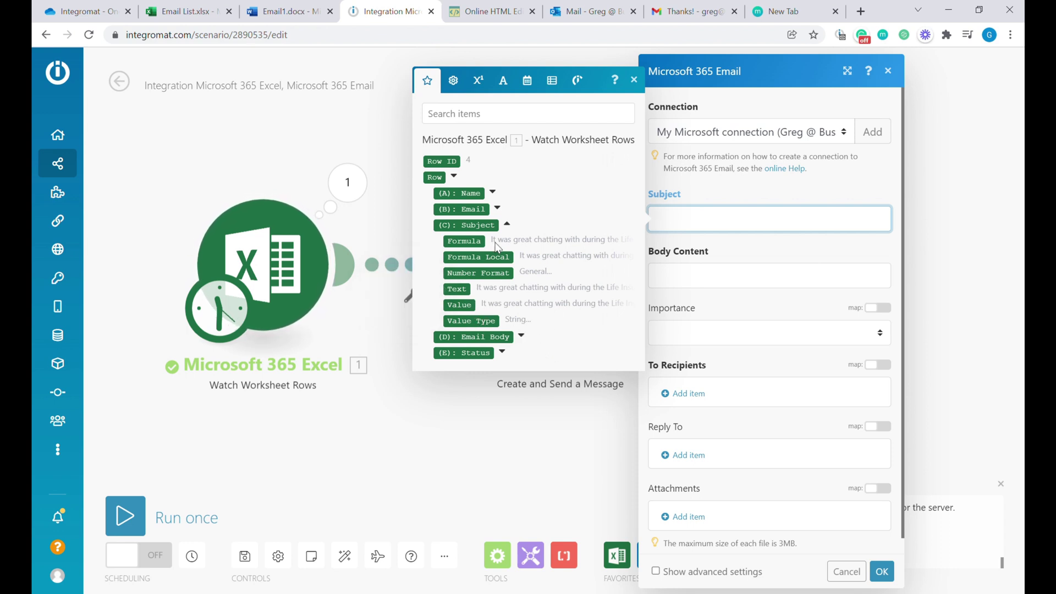
{"action": "left_click", "coordinate": [471, 296]}
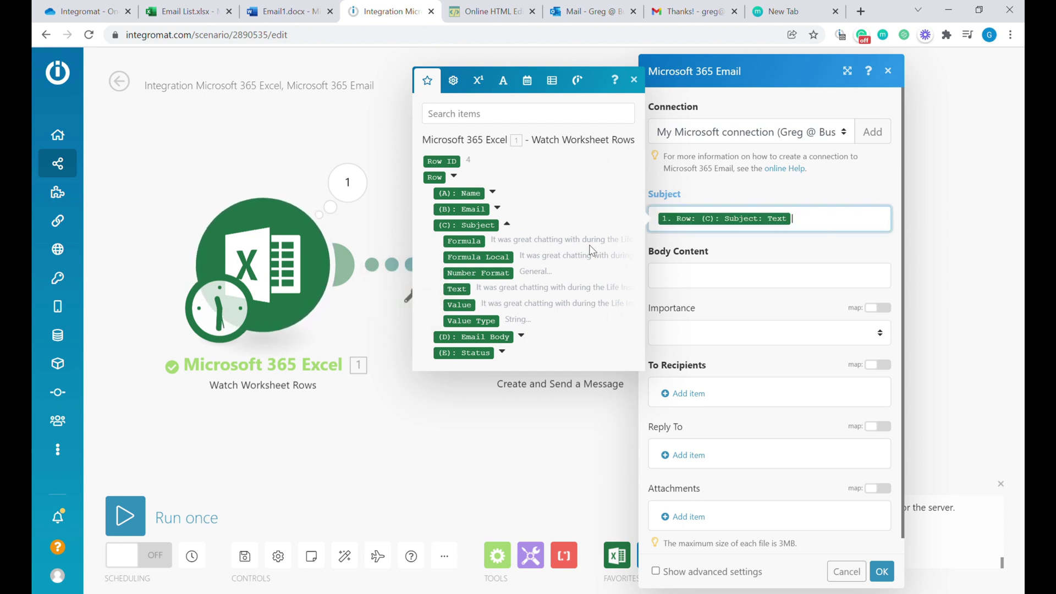
Step: Check the Email1.docx draft in Word for the web before filling the email body
{"action": "left_click", "coordinate": [672, 285]}
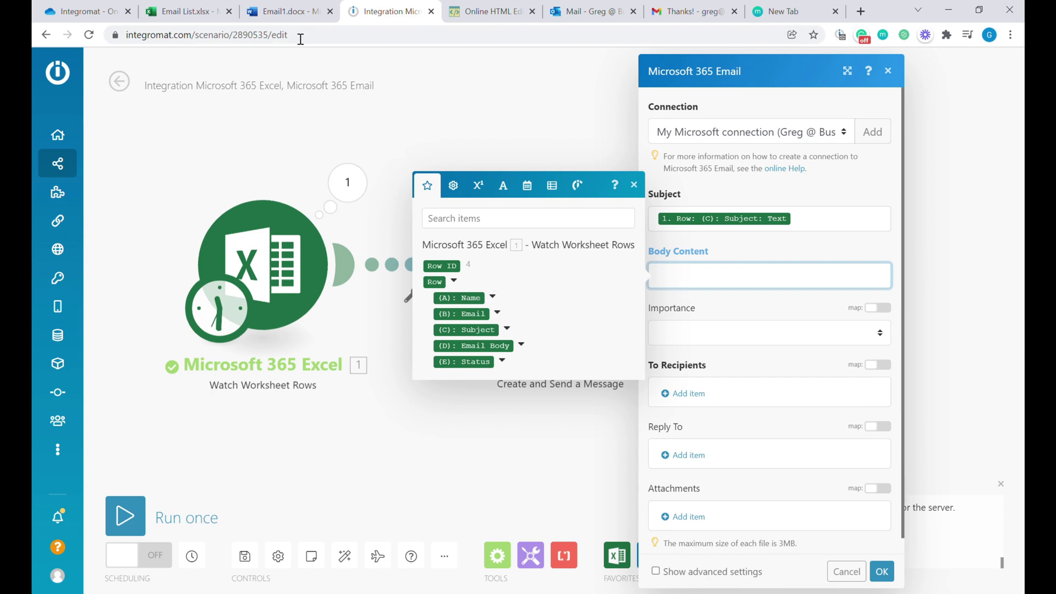
{"action": "left_click", "coordinate": [286, 11]}
{"action": "scroll", "coordinate": [346, 270], "scroll_direction": "up", "scroll_amount": 4}
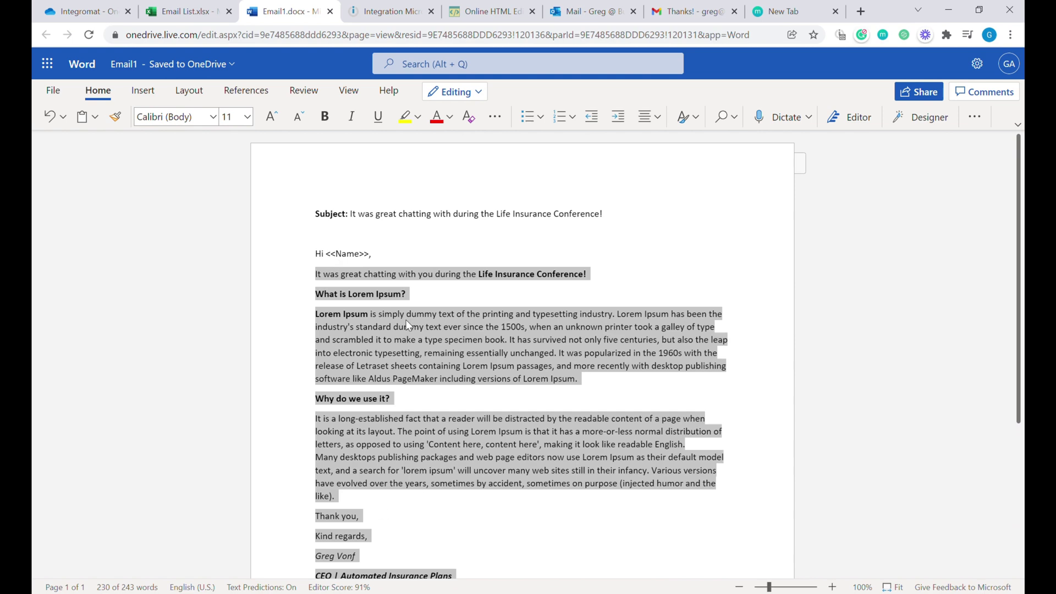
{"action": "left_click", "coordinate": [380, 11]}
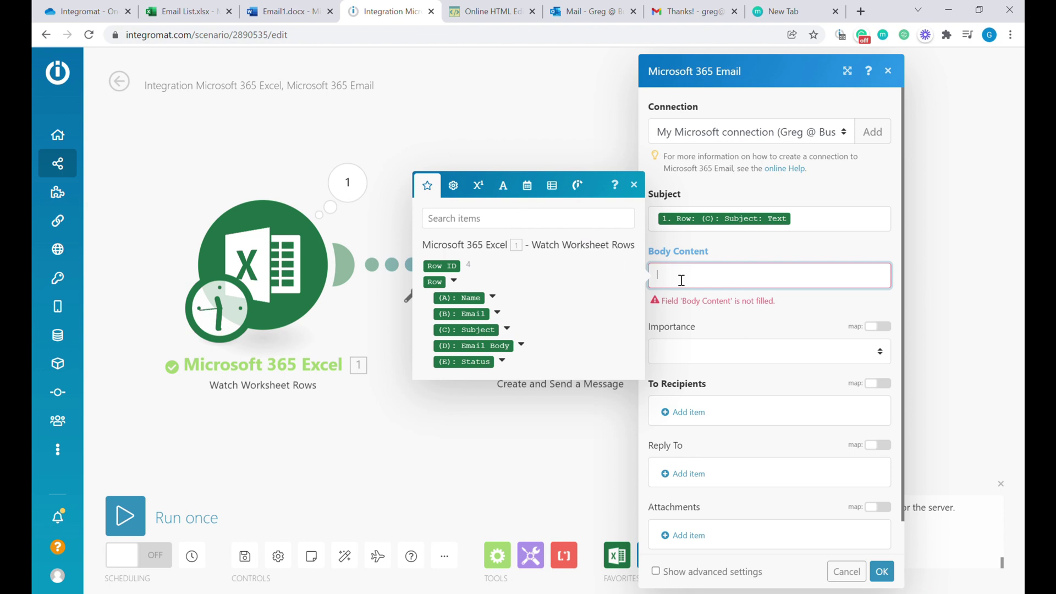
Step: Fill Body Content with 'Hi' plus (A): Name Text, then (D): Email Body Text on a new line
{"action": "type", "text": "Hi"}
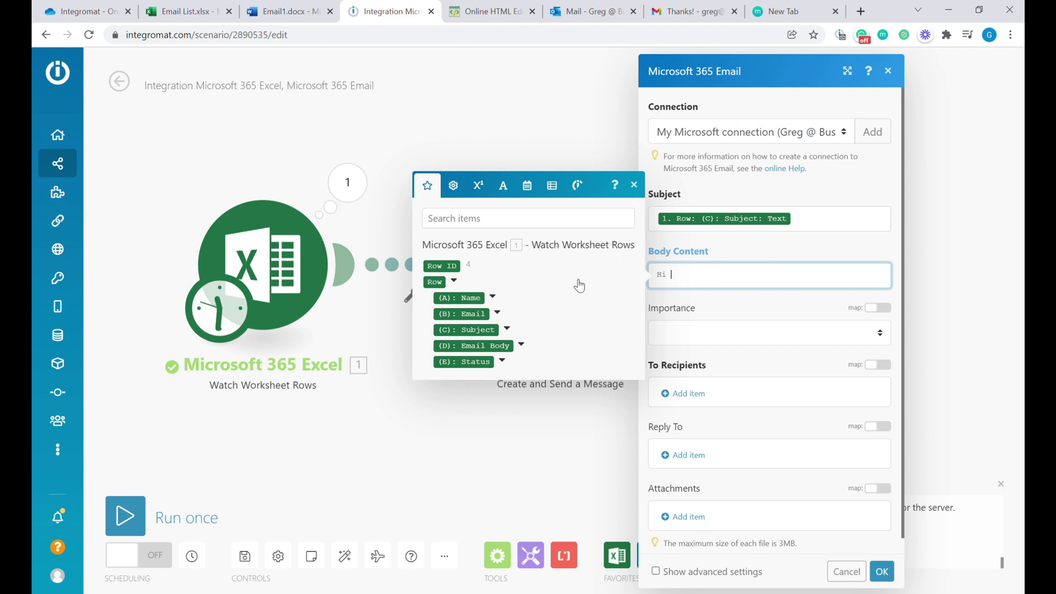
{"action": "left_click", "coordinate": [493, 297]}
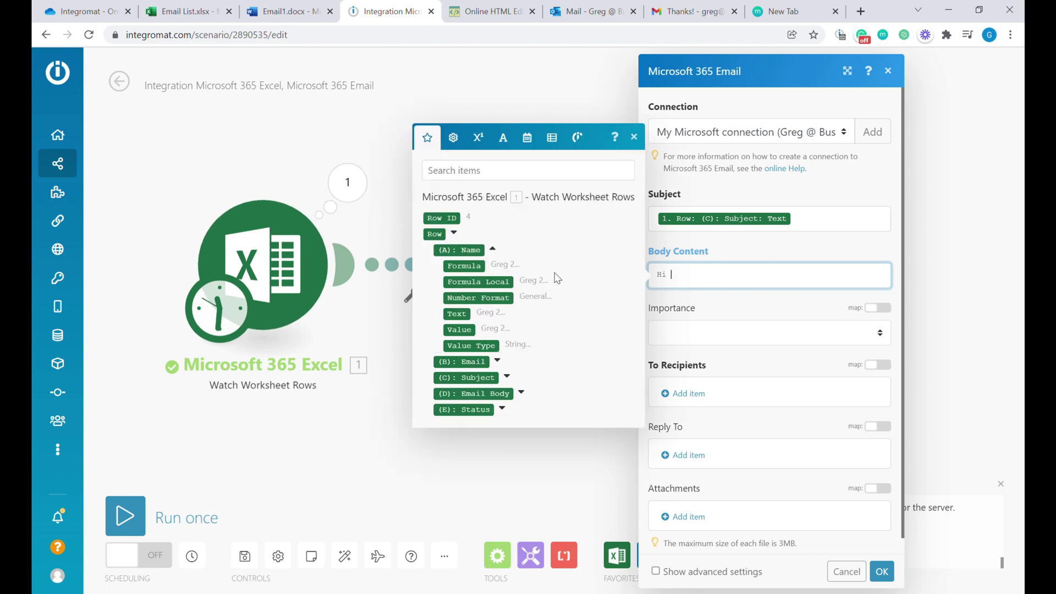
{"action": "left_click", "coordinate": [457, 314]}
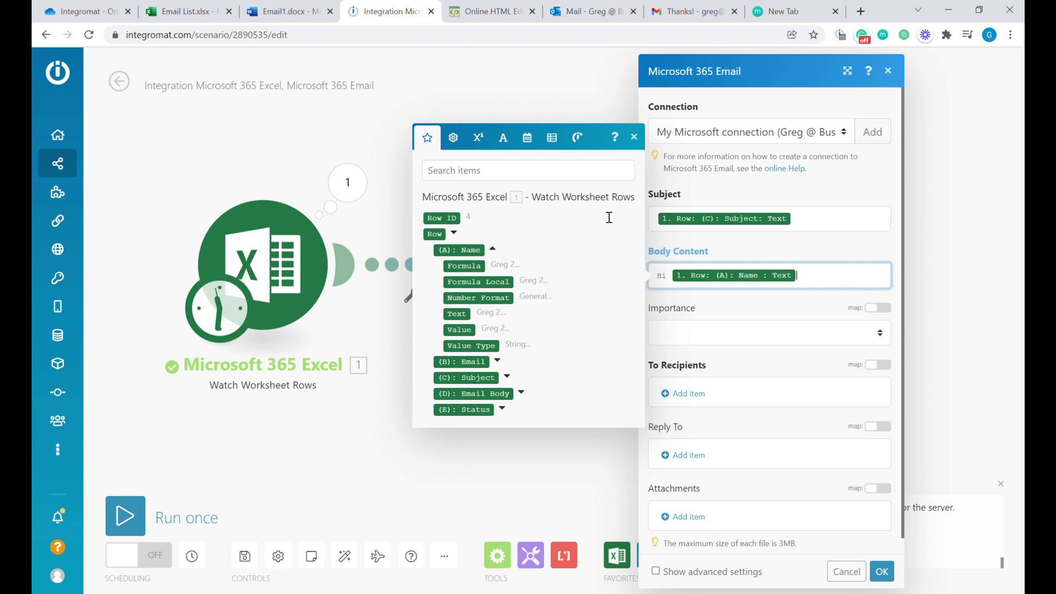
{"action": "key", "text": "Return"}
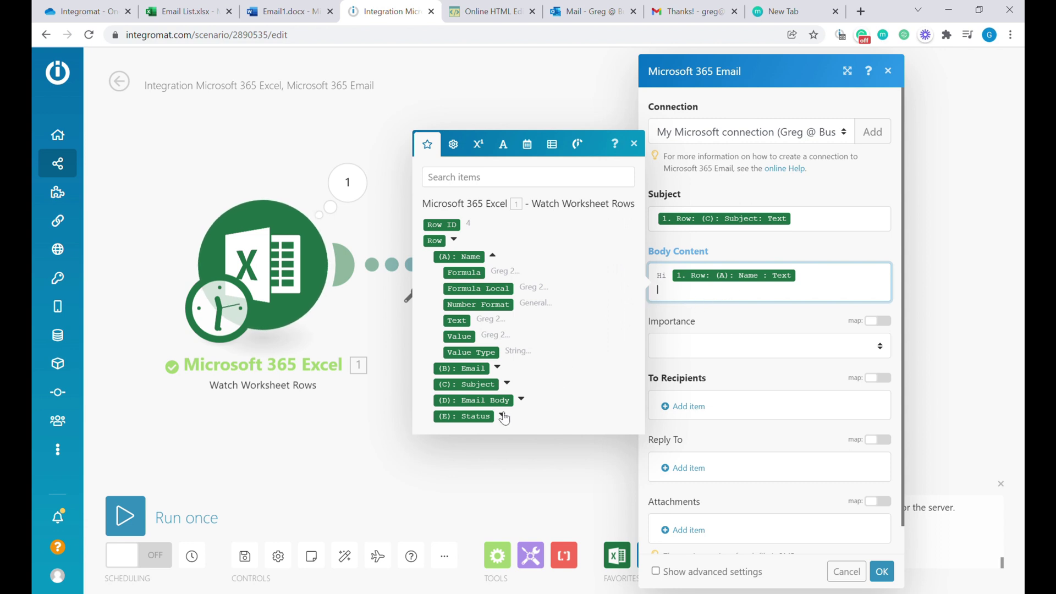
{"action": "left_click", "coordinate": [521, 400]}
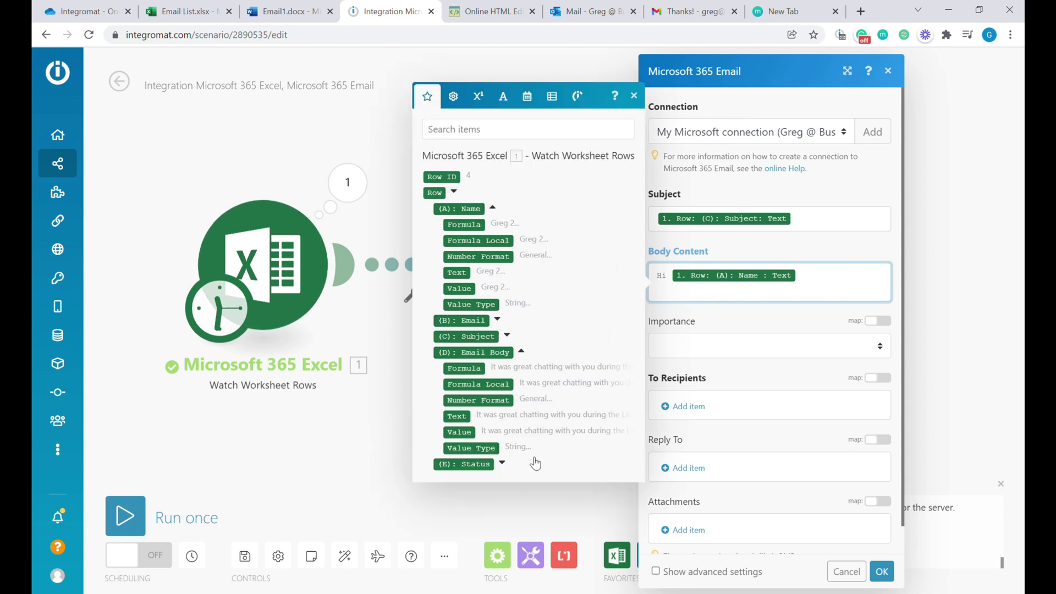
{"action": "left_click", "coordinate": [466, 424]}
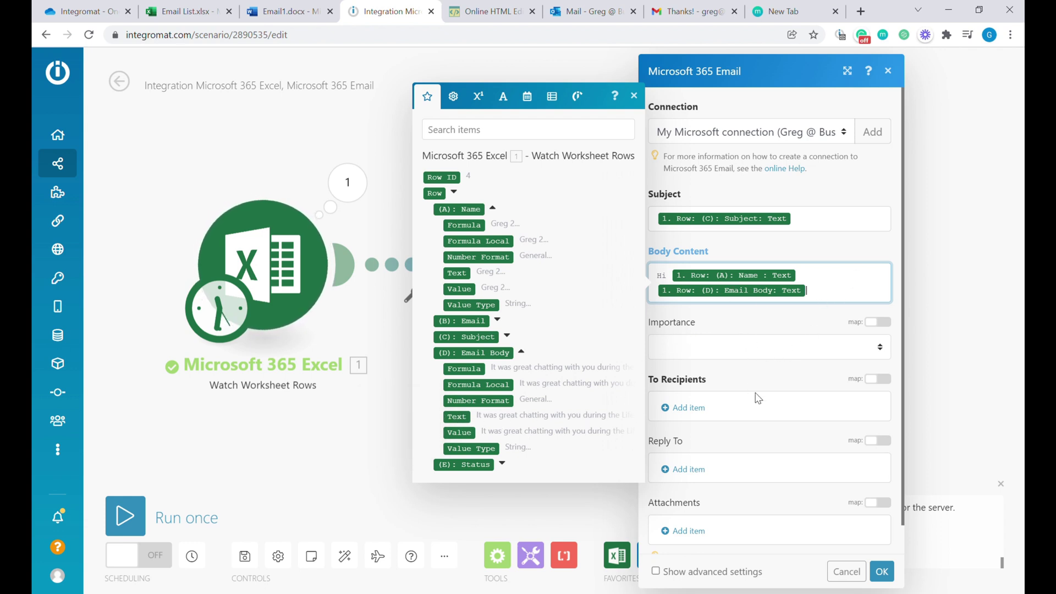
{"action": "scroll", "coordinate": [749, 397], "scroll_direction": "down", "scroll_amount": 1}
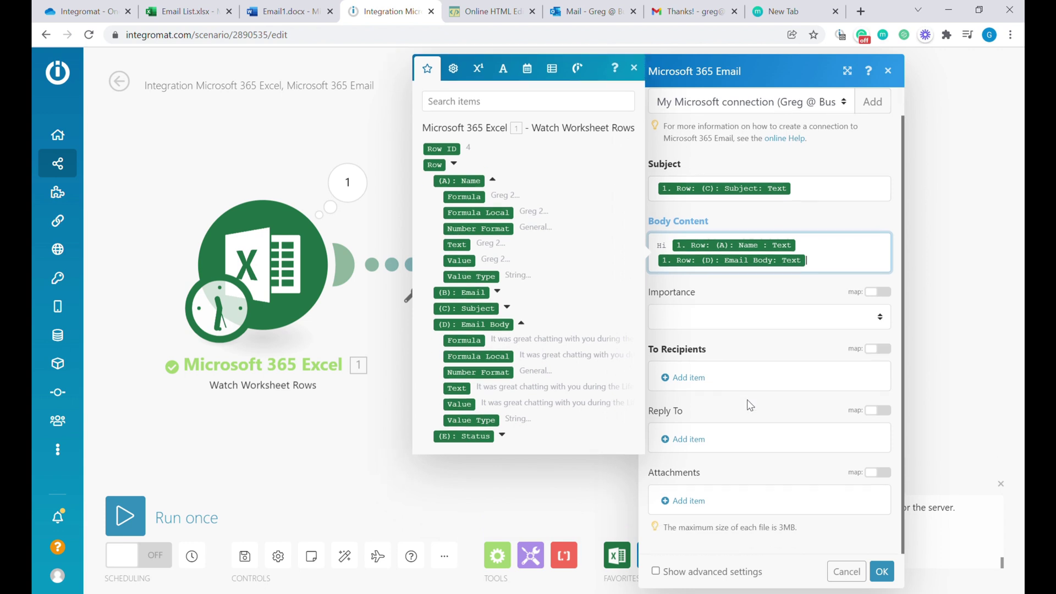
{"action": "left_click", "coordinate": [730, 572]}
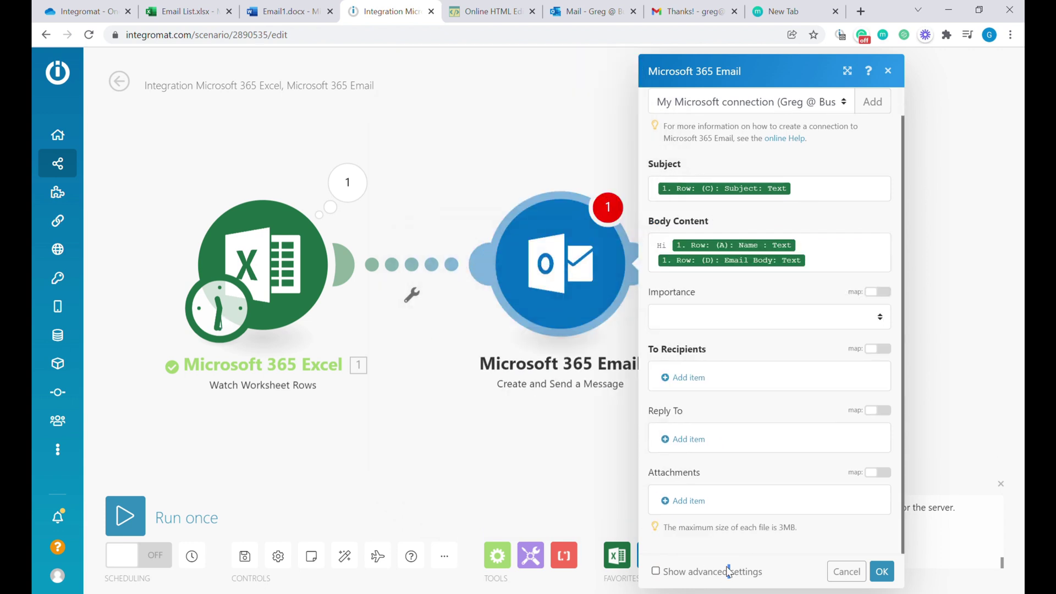
Step: Show advanced settings and change the Body Content Type from HTML to Text
{"action": "left_click", "coordinate": [729, 573]}
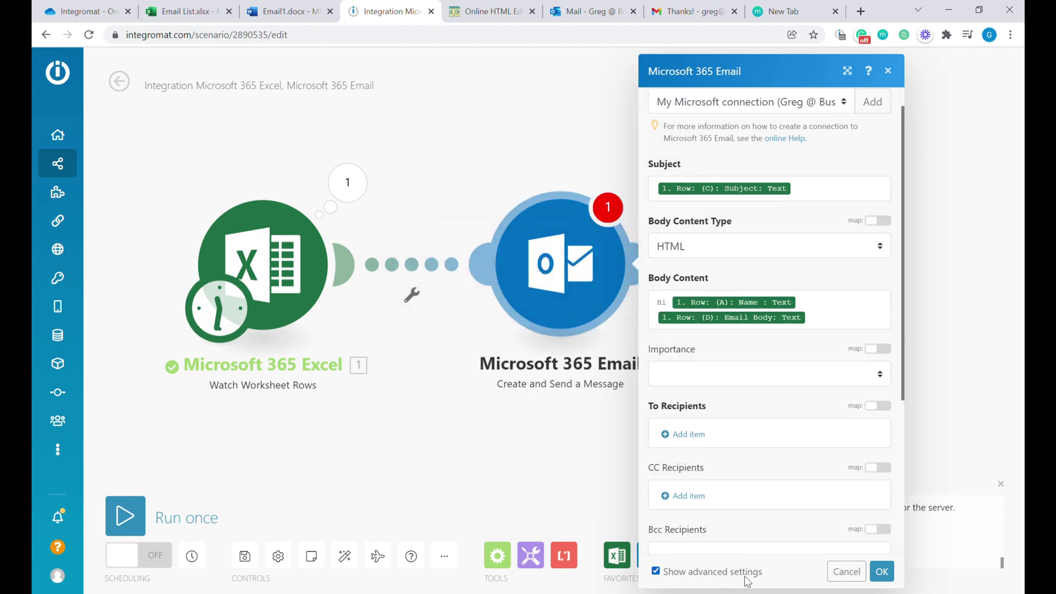
{"action": "left_click", "coordinate": [707, 245]}
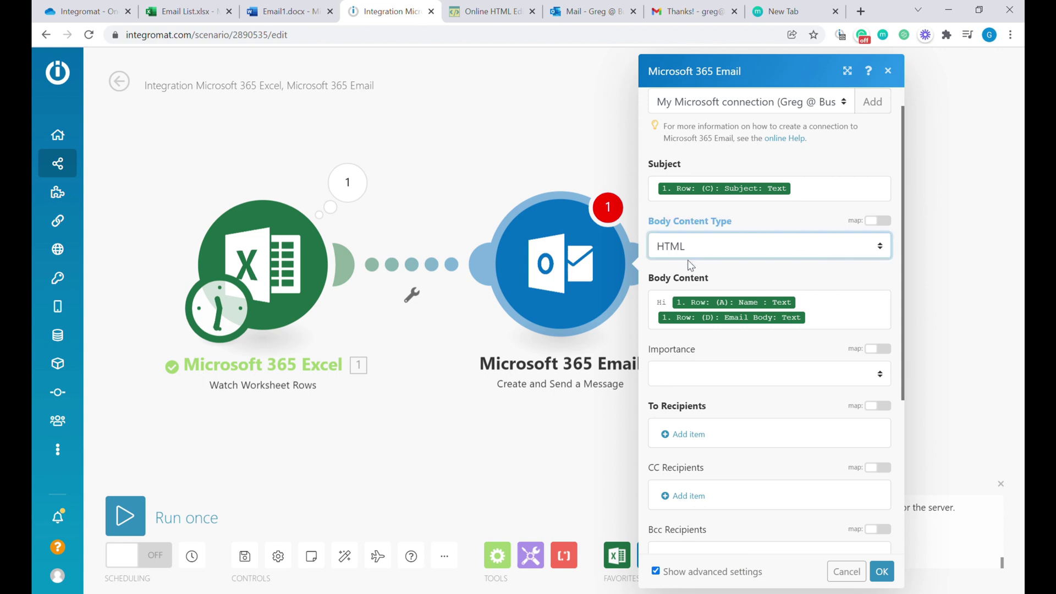
{"action": "key", "text": "Down"}
{"action": "left_click", "coordinate": [834, 300]}
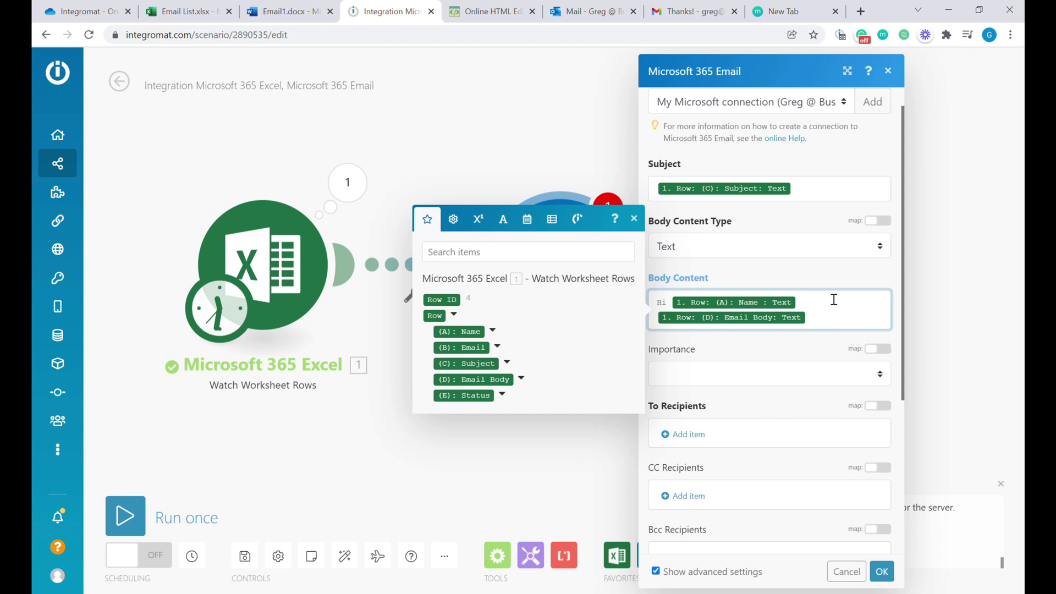
{"action": "left_click", "coordinate": [862, 278]}
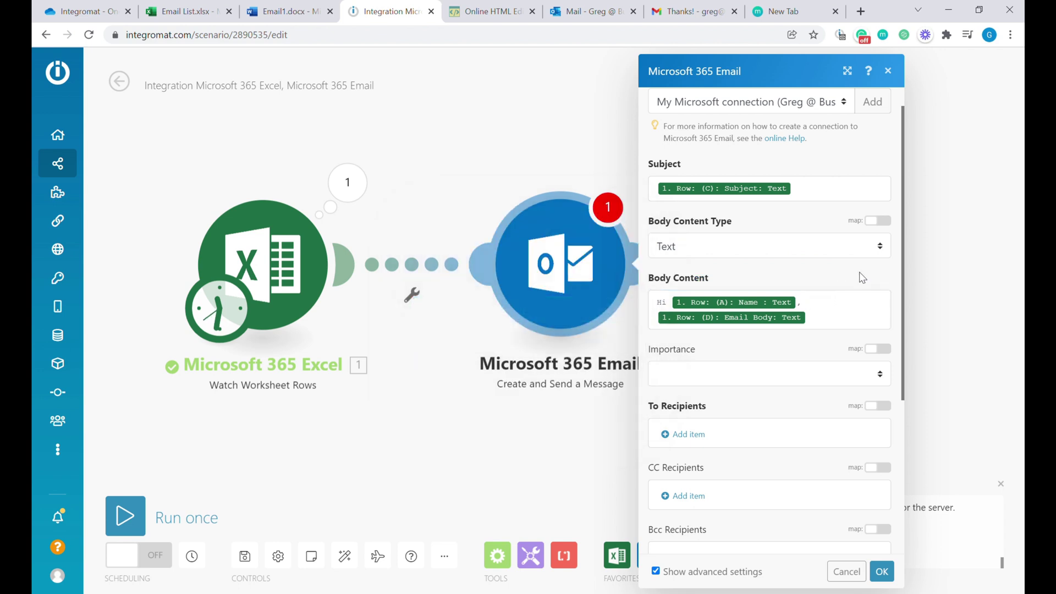
Step: Add a To recipient with address from (B): Email Text and name from (A): Name Text
{"action": "left_click", "coordinate": [705, 436]}
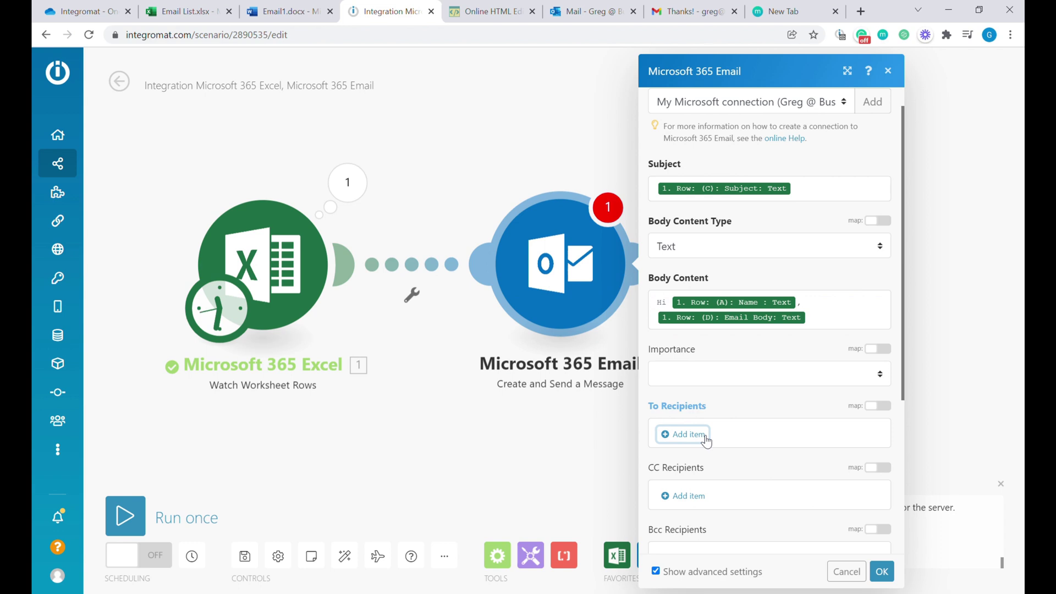
{"action": "left_click", "coordinate": [706, 440]}
{"action": "left_click", "coordinate": [775, 407]}
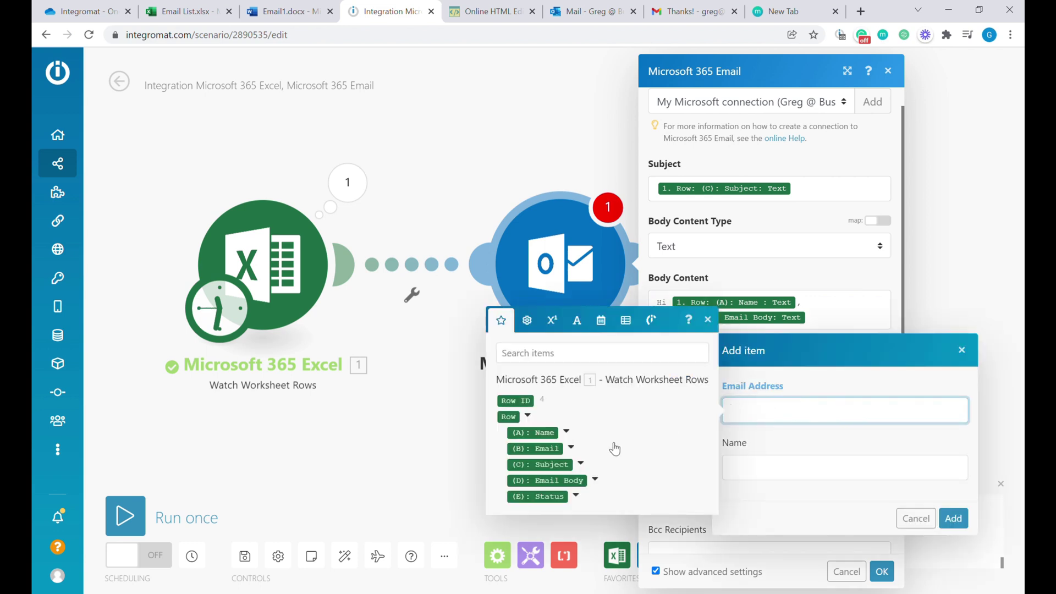
{"action": "left_click", "coordinate": [570, 447]}
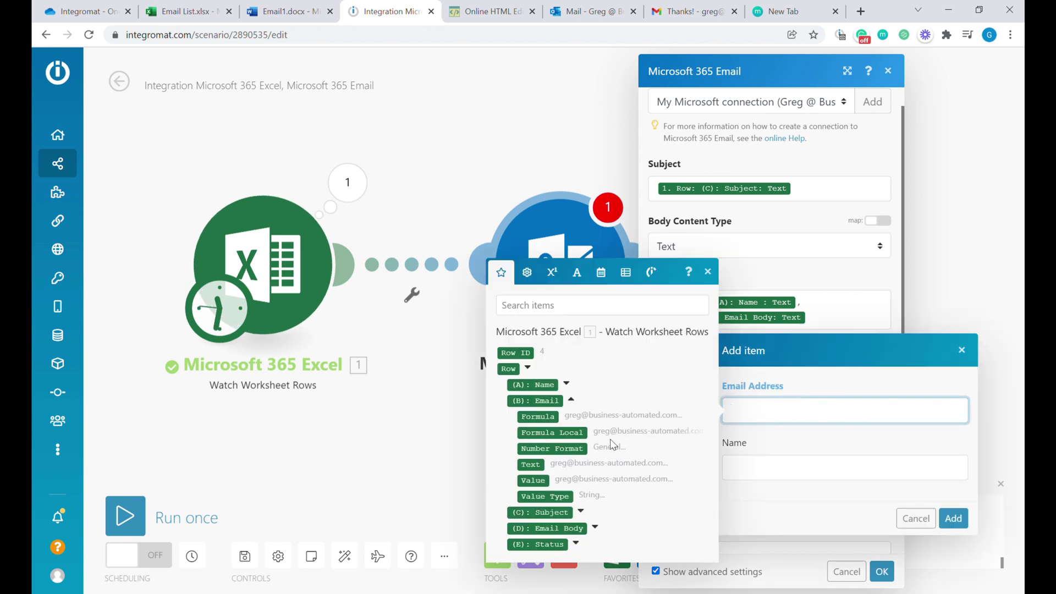
{"action": "left_click", "coordinate": [540, 470]}
{"action": "left_click", "coordinate": [802, 477]}
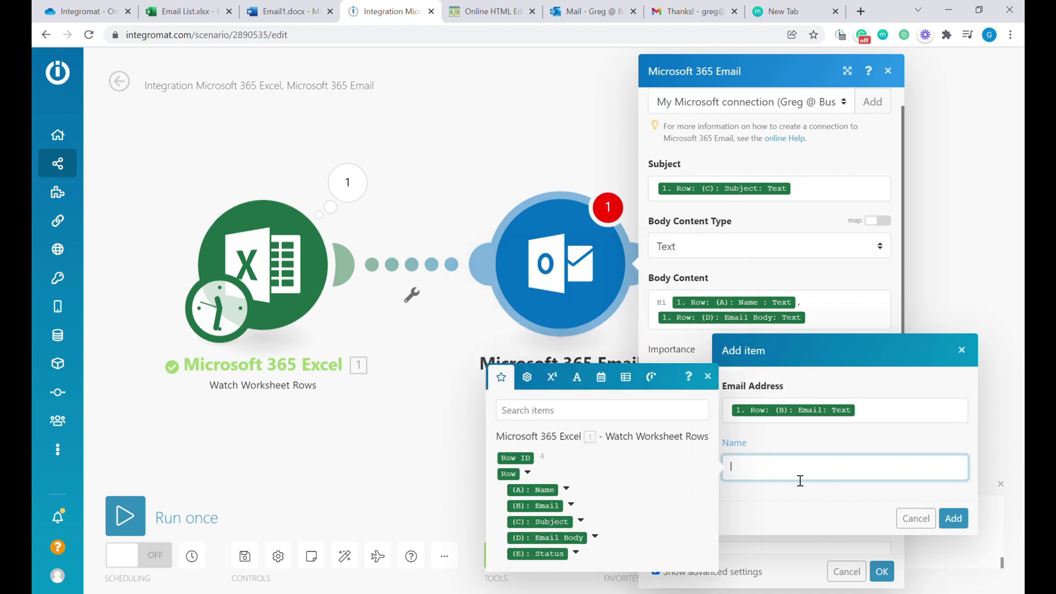
{"action": "left_click", "coordinate": [576, 489]}
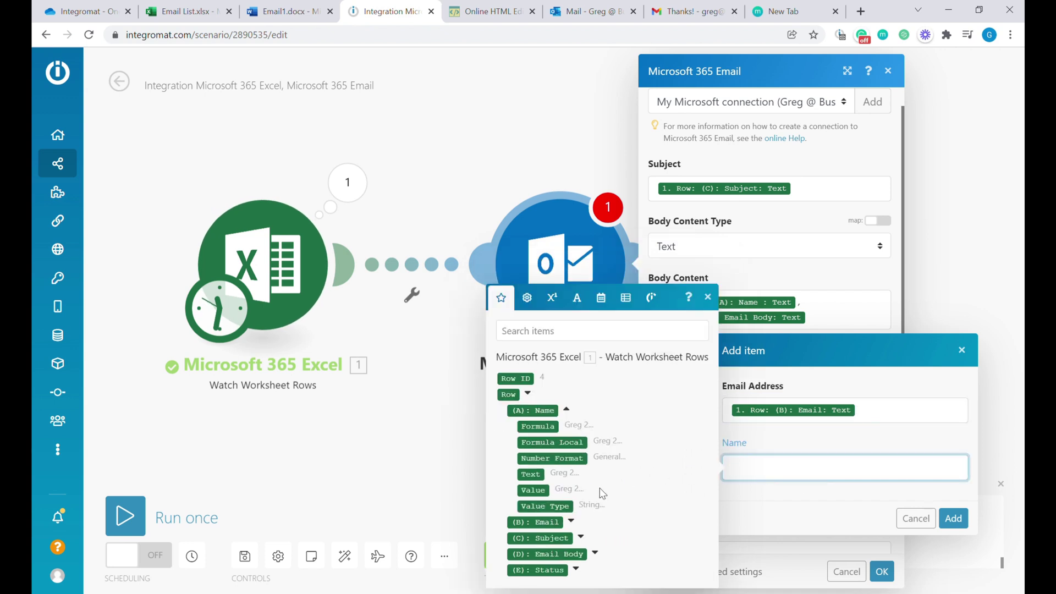
{"action": "left_click", "coordinate": [538, 476]}
{"action": "left_click", "coordinate": [953, 518]}
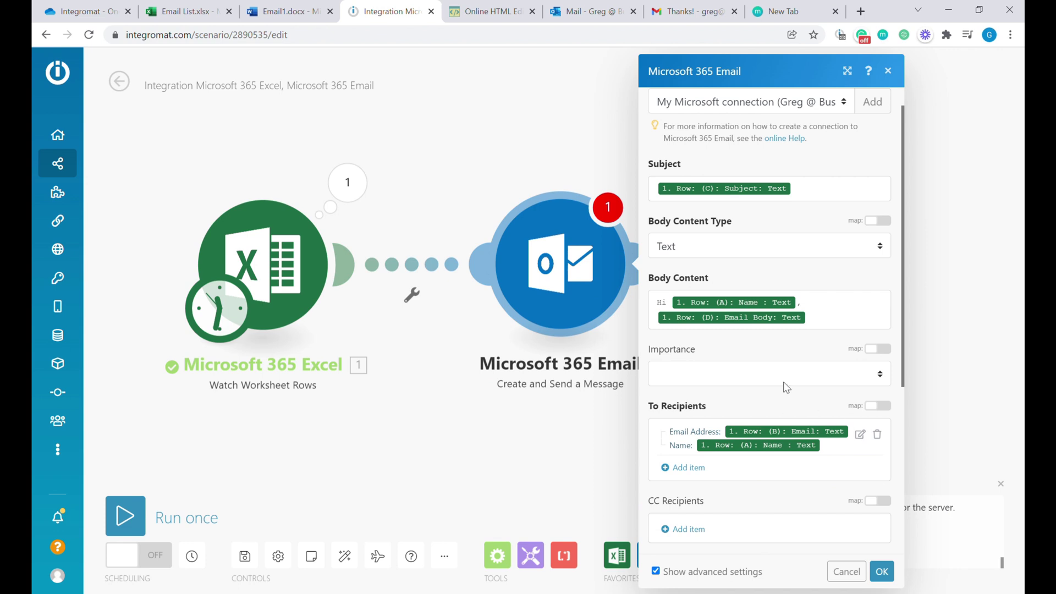
Step: Review the email module's settings and save them with OK
{"action": "scroll", "coordinate": [817, 460], "scroll_direction": "down", "scroll_amount": 5}
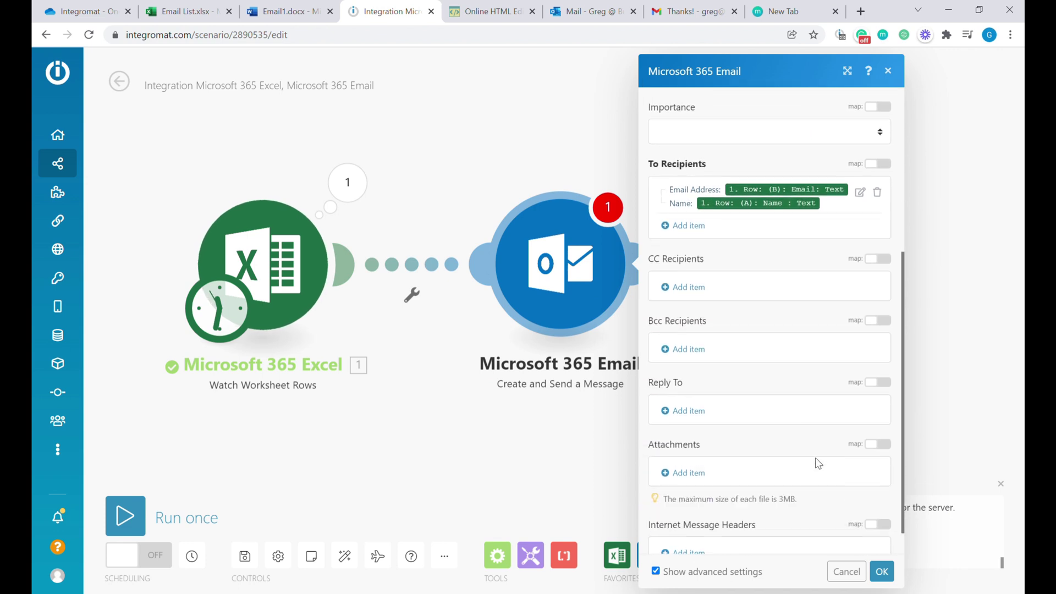
{"action": "scroll", "coordinate": [818, 464], "scroll_direction": "down", "scroll_amount": 1}
{"action": "scroll", "coordinate": [775, 517], "scroll_direction": "up", "scroll_amount": 6}
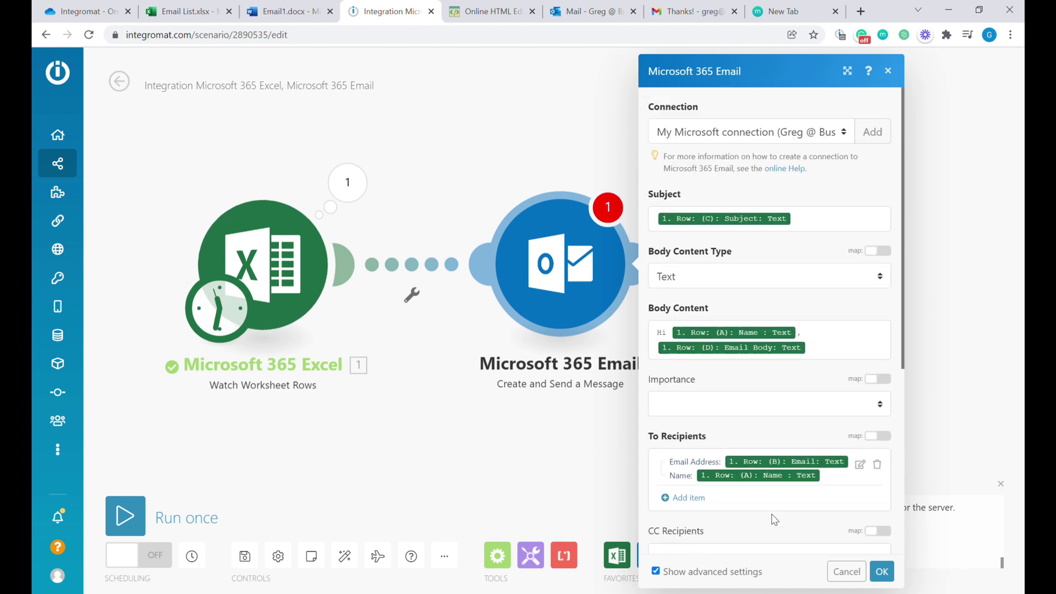
{"action": "scroll", "coordinate": [787, 429], "scroll_direction": "down", "scroll_amount": 5}
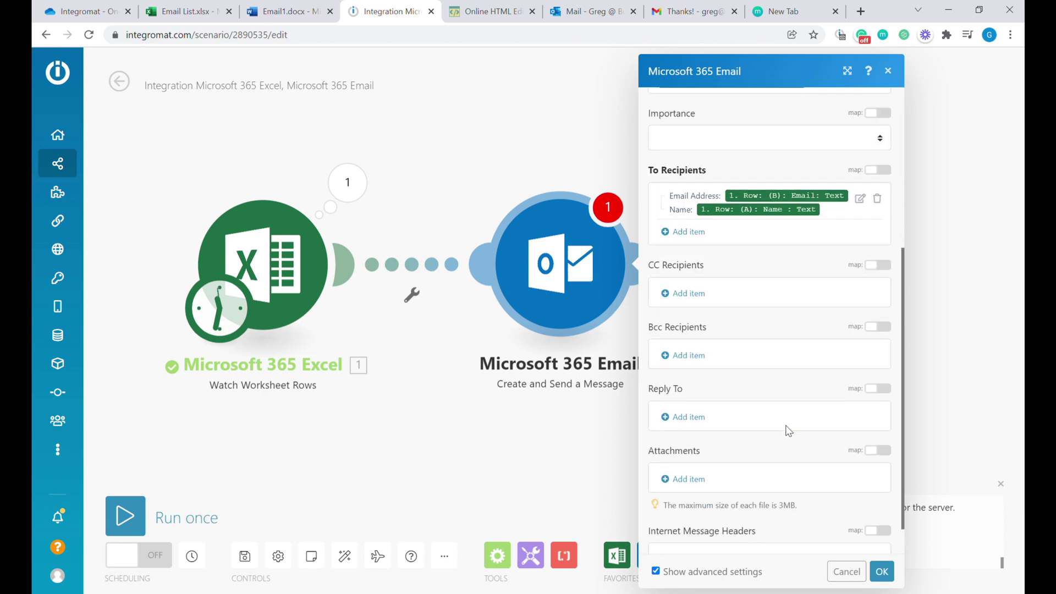
{"action": "scroll", "coordinate": [788, 434], "scroll_direction": "up", "scroll_amount": 5}
{"action": "scroll", "coordinate": [781, 193], "scroll_direction": "down", "scroll_amount": 6}
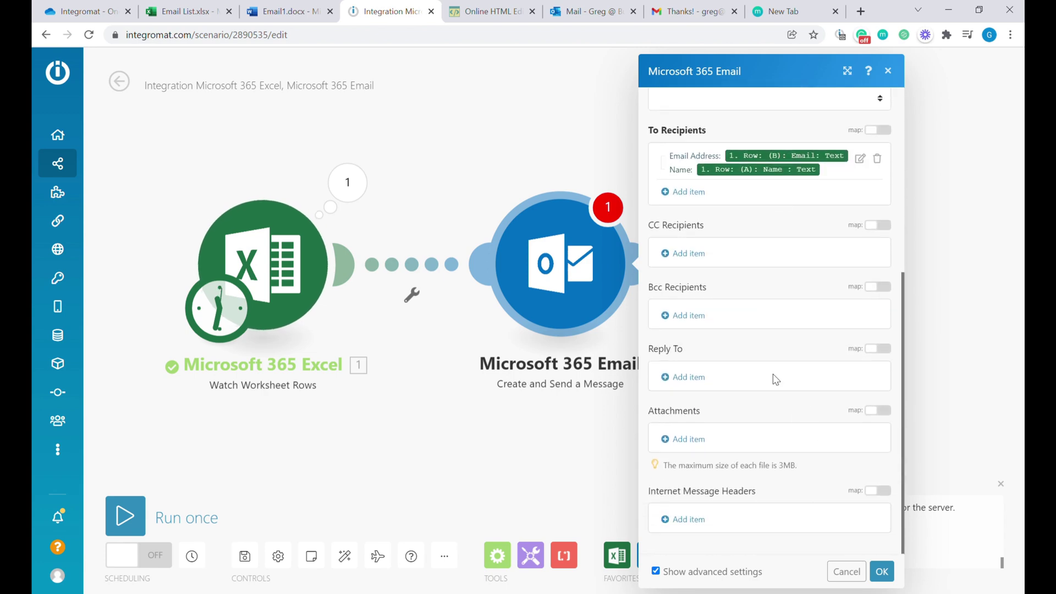
{"action": "left_click", "coordinate": [881, 572]}
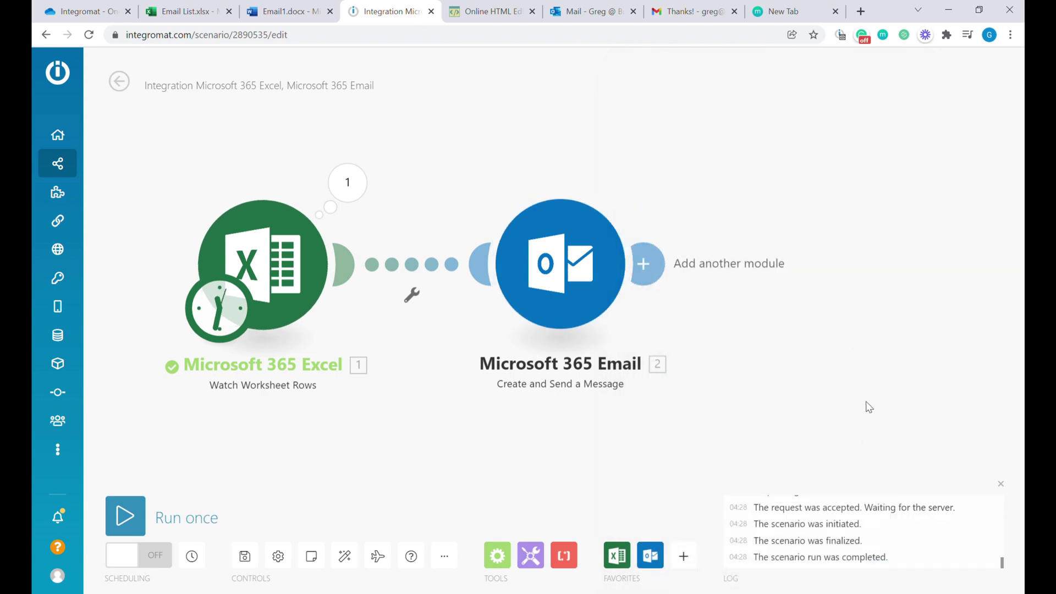
Step: Glance at the Email List spreadsheet, then bring up the Microsoft 365 Excel actions from Favorites
{"action": "left_click_drag", "start_coordinate": [876, 366], "coordinate": [830, 347]}
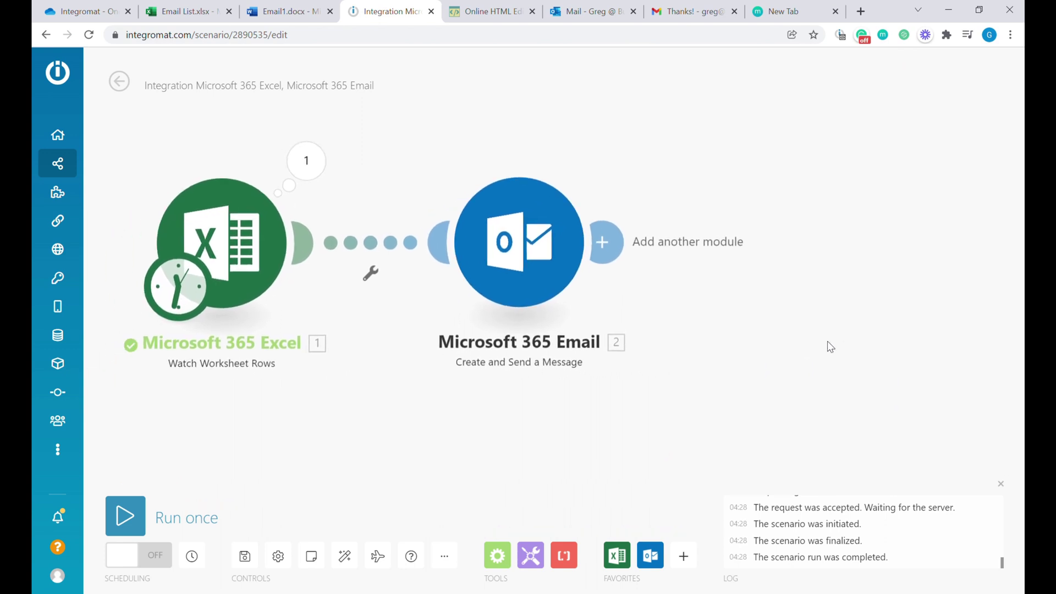
{"action": "left_click", "coordinate": [177, 7]}
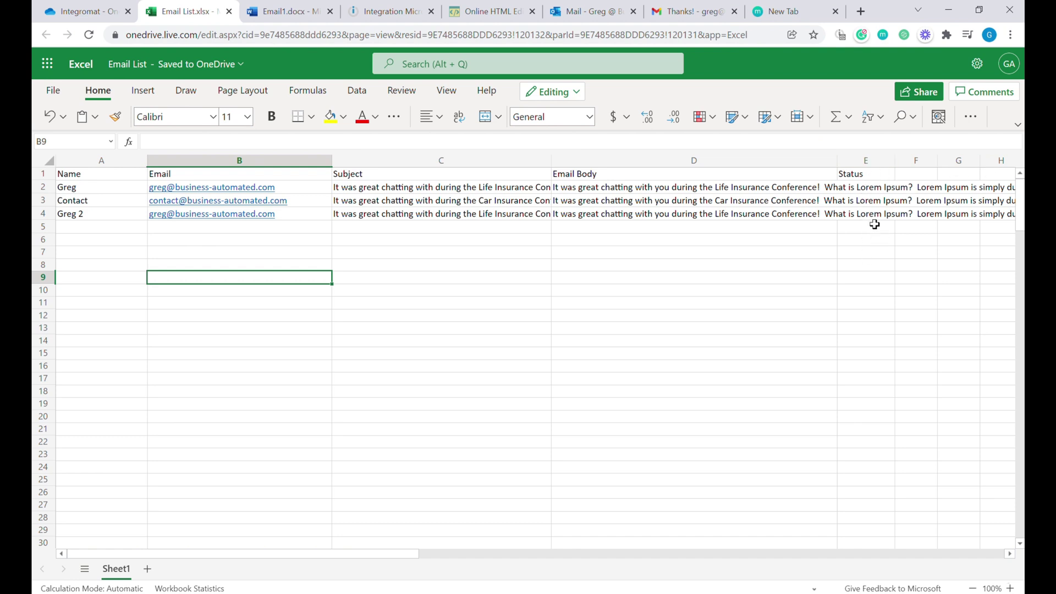
{"action": "left_click", "coordinate": [386, 7]}
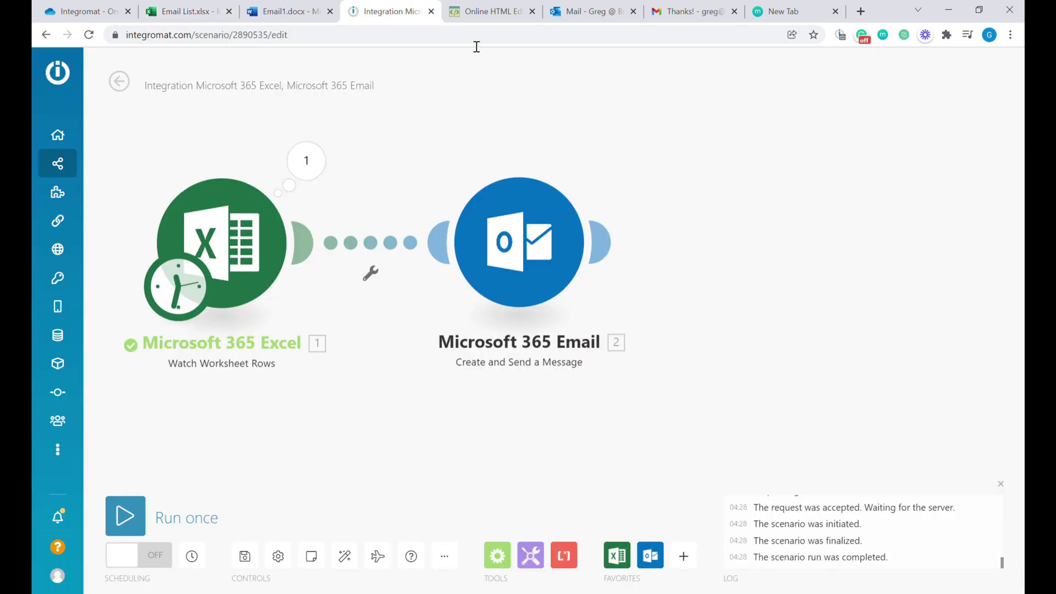
{"action": "left_click", "coordinate": [625, 555]}
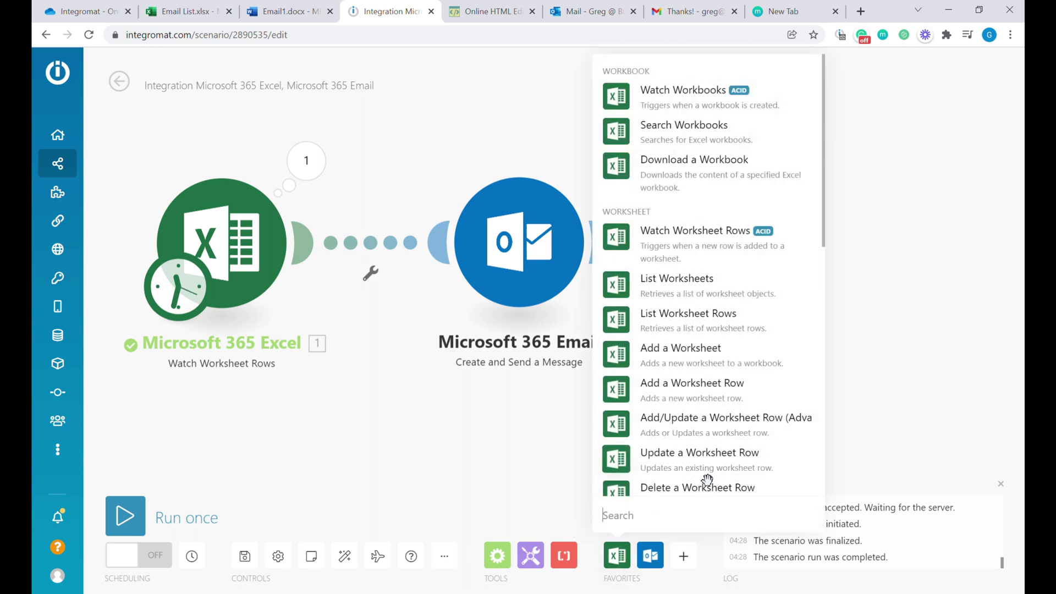
Step: Add an Update a Worksheet Row module writing to Email List.xlsx
{"action": "type", "text": "upda"}
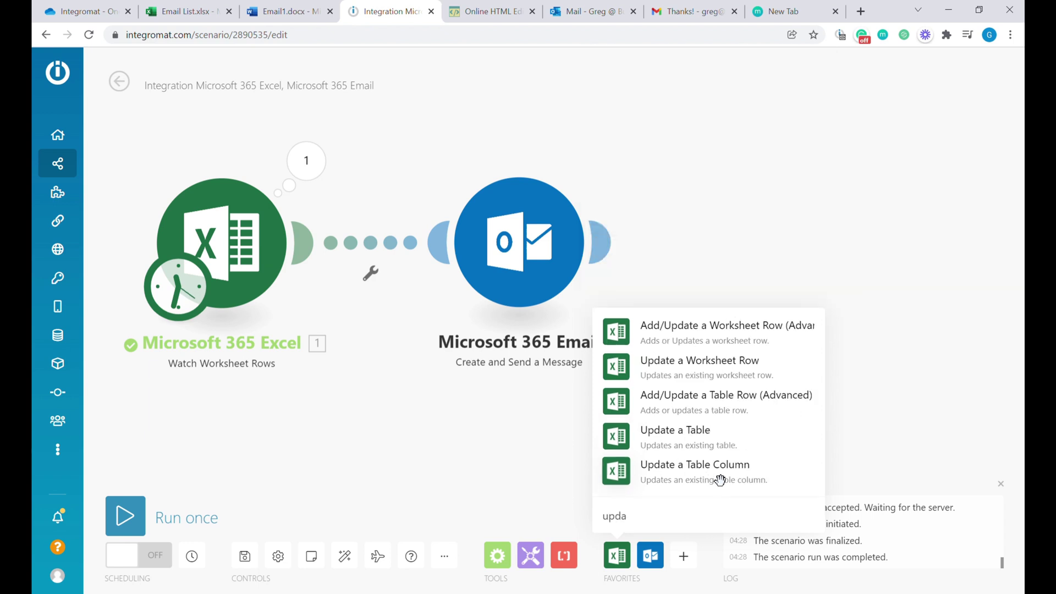
{"action": "left_click", "coordinate": [751, 372]}
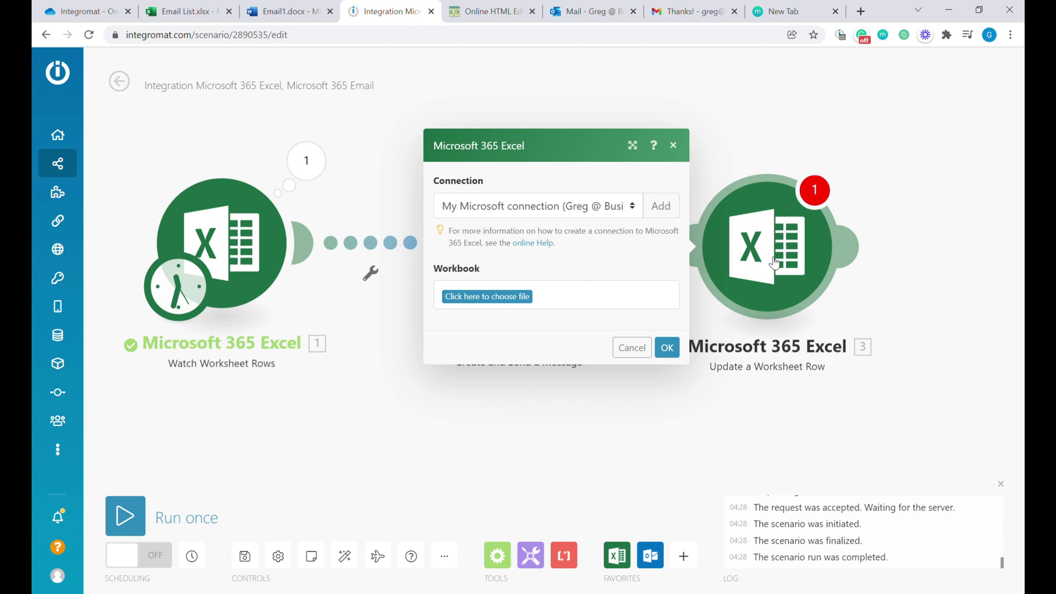
{"action": "left_click", "coordinate": [504, 297]}
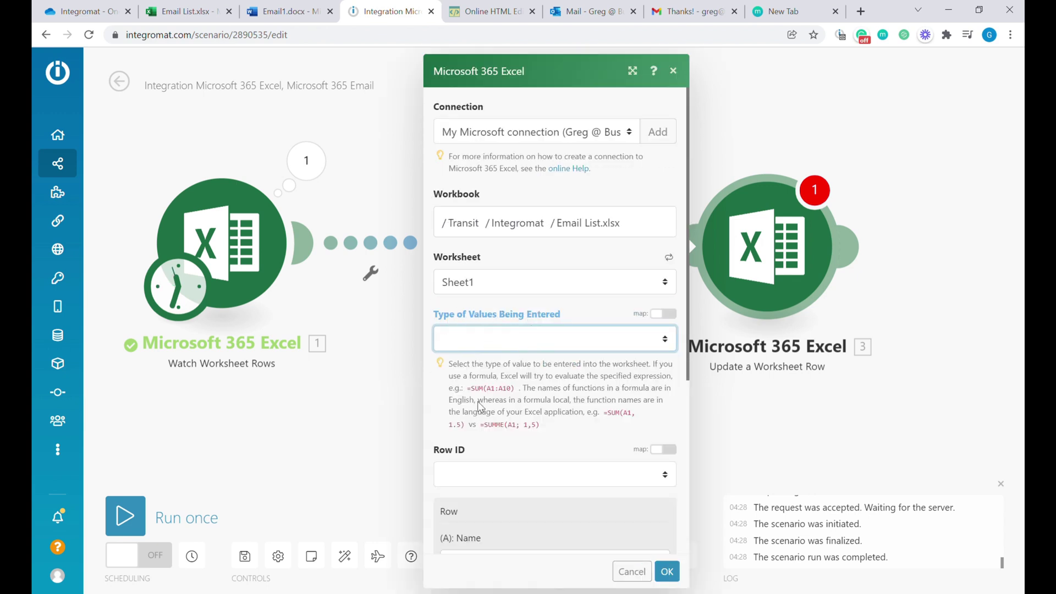
{"action": "scroll", "coordinate": [604, 404], "scroll_direction": "down", "scroll_amount": 4}
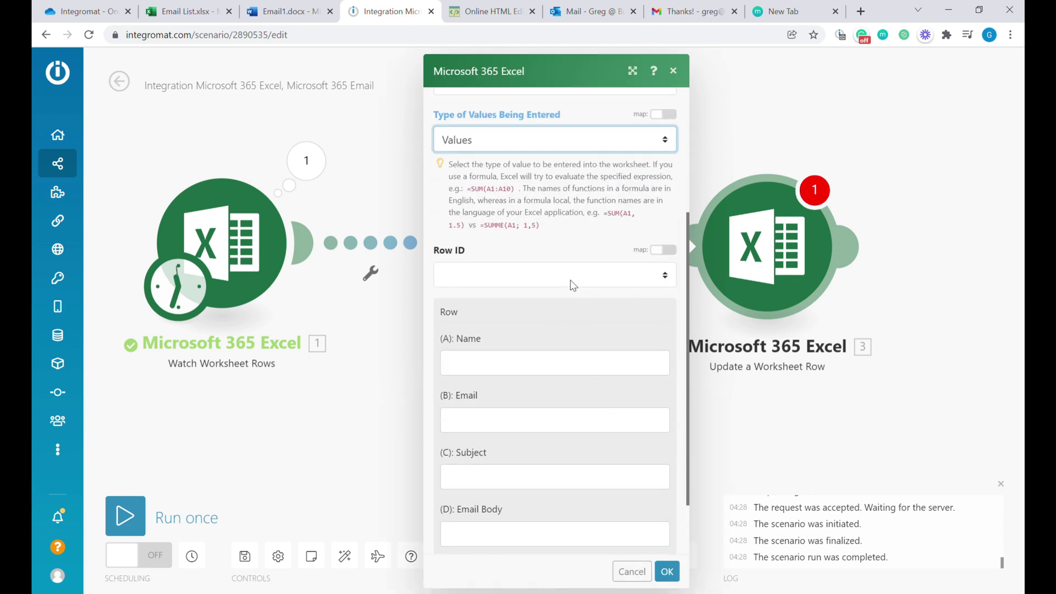
Step: Map Row ID to the trigger's Row ID and begin entering Sent as the Status
{"action": "left_click", "coordinate": [579, 276]}
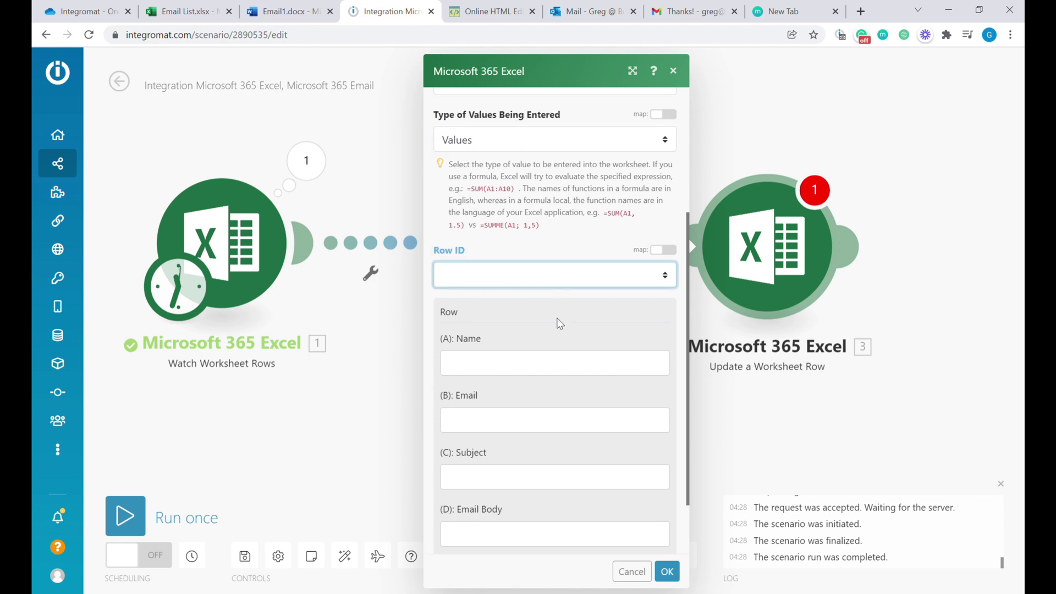
{"action": "left_click", "coordinate": [663, 250]}
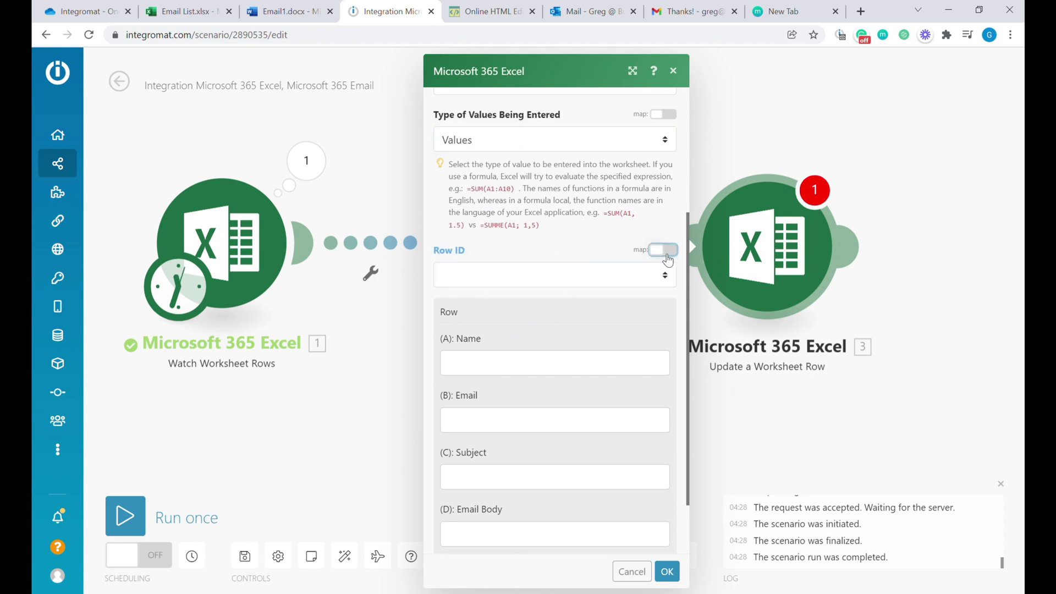
{"action": "left_click", "coordinate": [666, 255]}
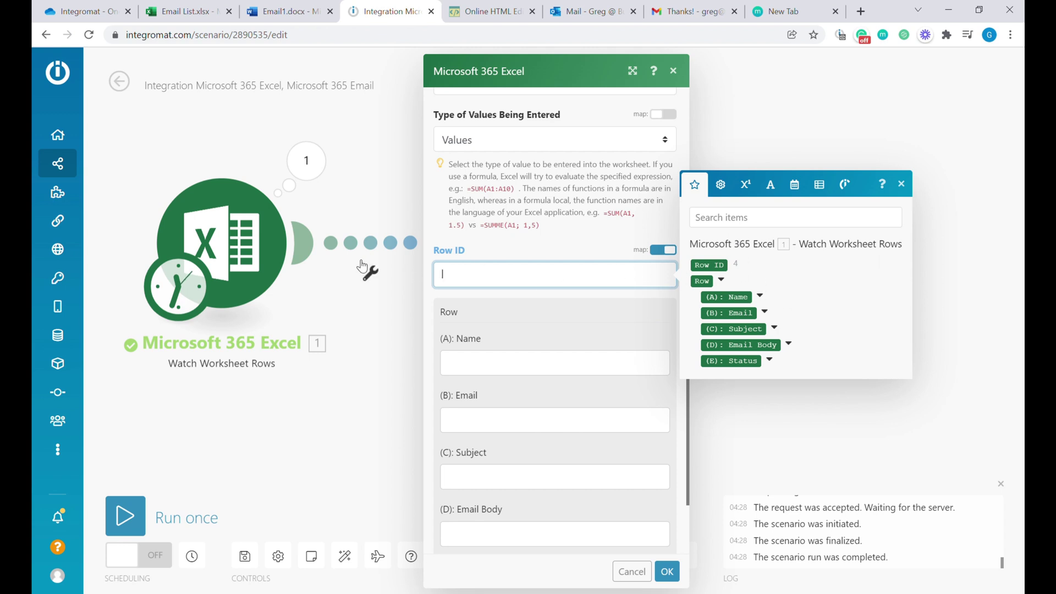
{"action": "left_click", "coordinate": [723, 265]}
{"action": "left_click", "coordinate": [547, 316]}
{"action": "scroll", "coordinate": [547, 315], "scroll_direction": "down", "scroll_amount": 2}
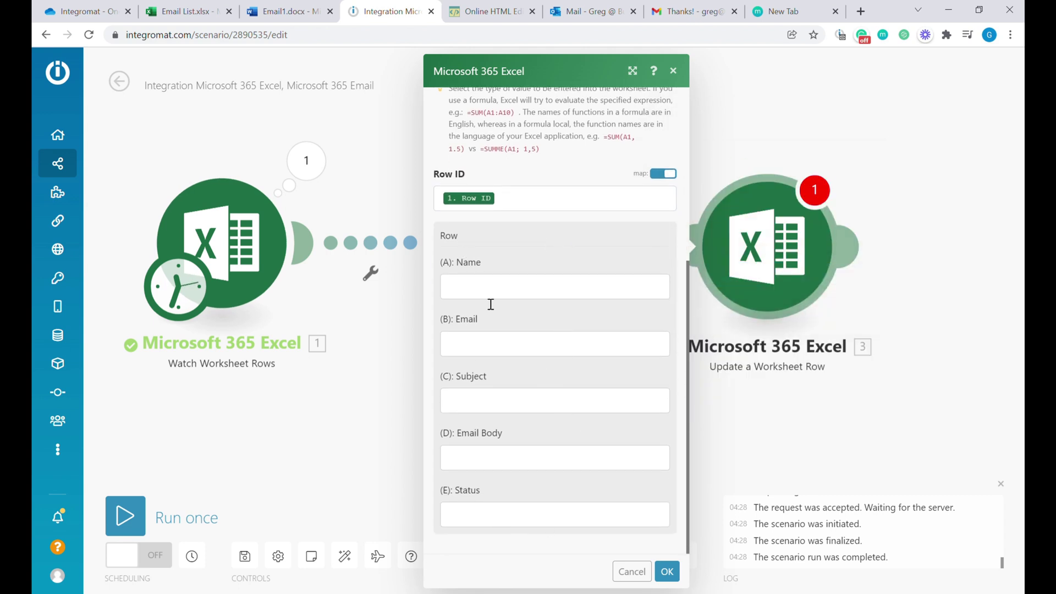
{"action": "left_click", "coordinate": [475, 520]}
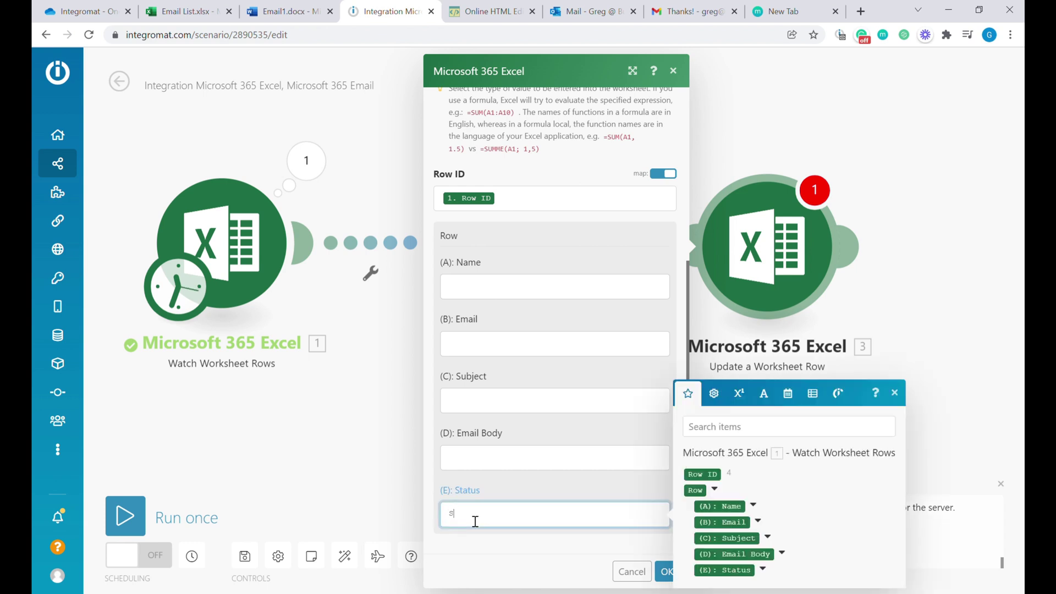
{"action": "type", "text": "Sen"}
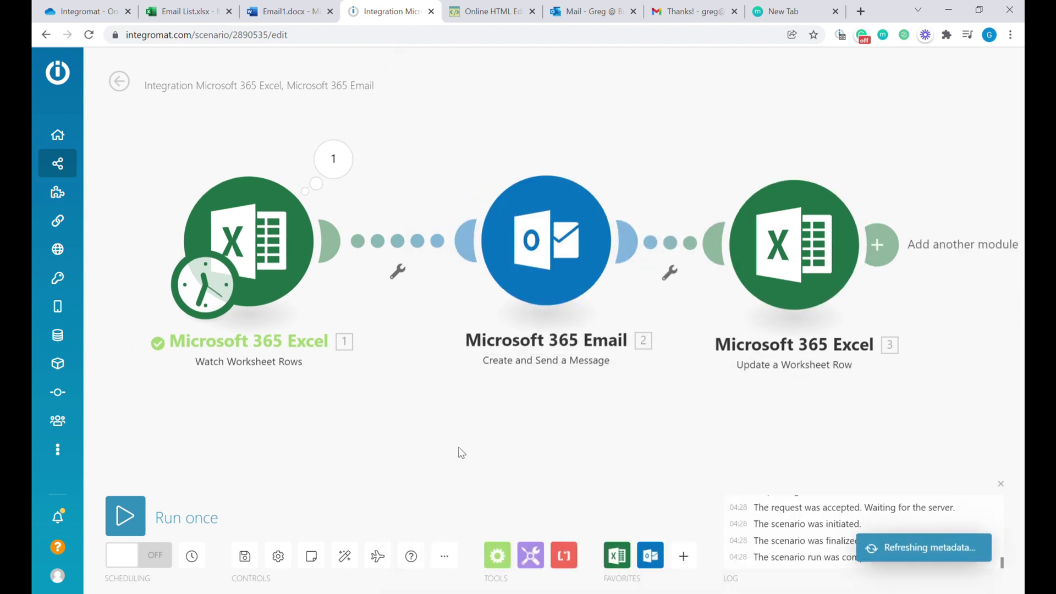
Step: Save the scenario, then copy row 4 into row 5 of Email List.xlsx, renumbering A5's name to 3
{"action": "left_click", "coordinate": [246, 557]}
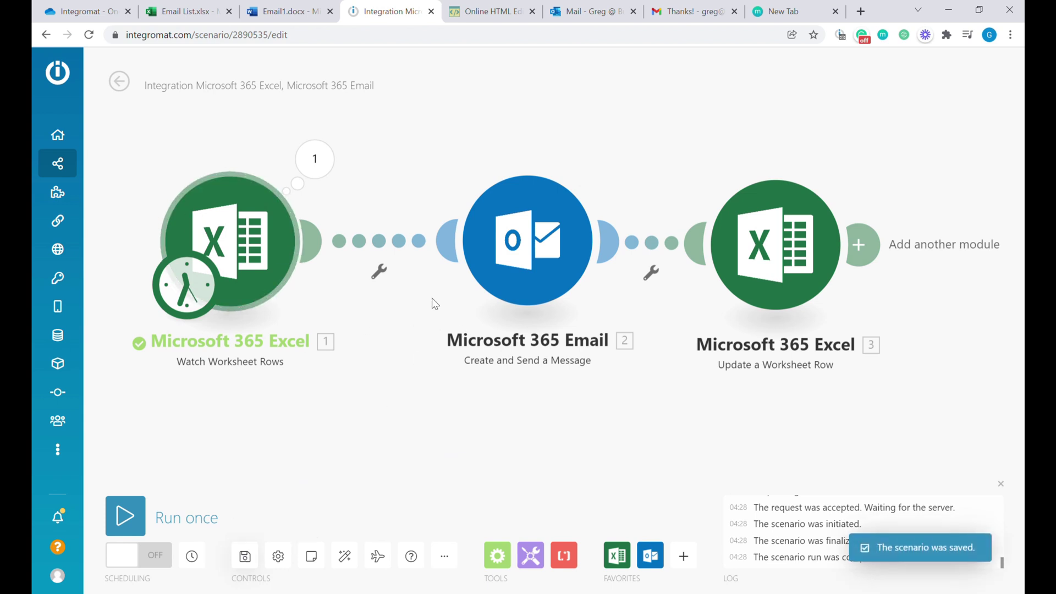
{"action": "left_click", "coordinate": [178, 17]}
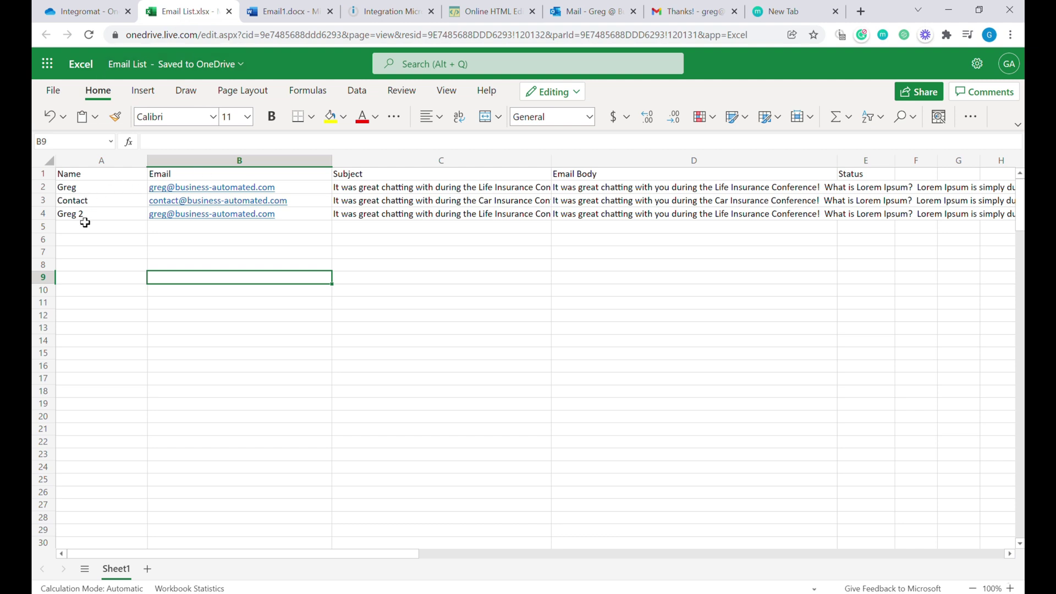
{"action": "left_click_drag", "start_coordinate": [82, 216], "coordinate": [715, 217]}
{"action": "key", "text": "ctrl+c"}
{"action": "left_click", "coordinate": [110, 228]}
{"action": "key", "text": "ctrl+v"}
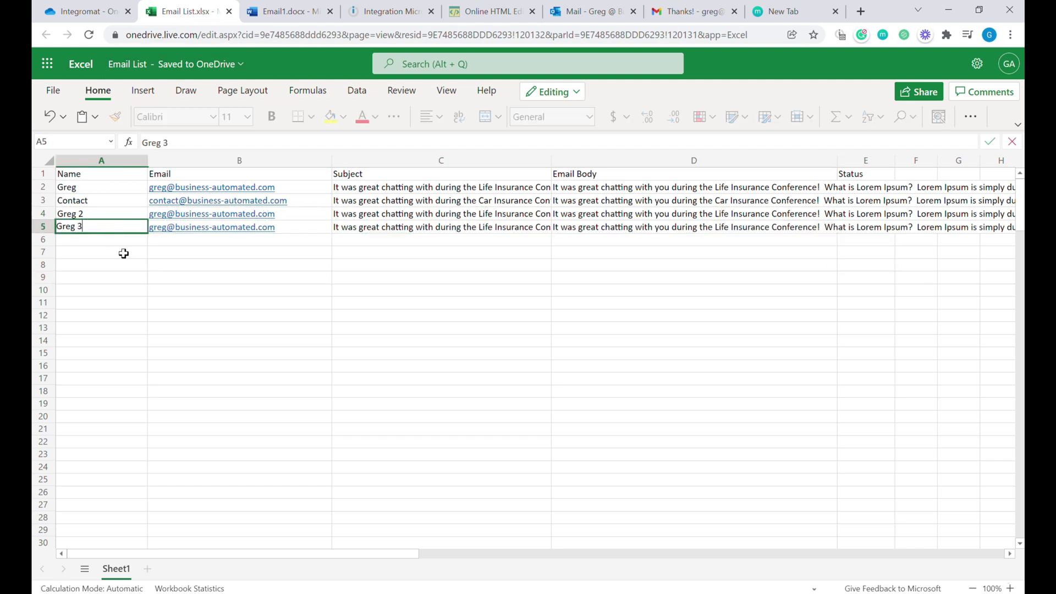
{"action": "left_click", "coordinate": [123, 255]}
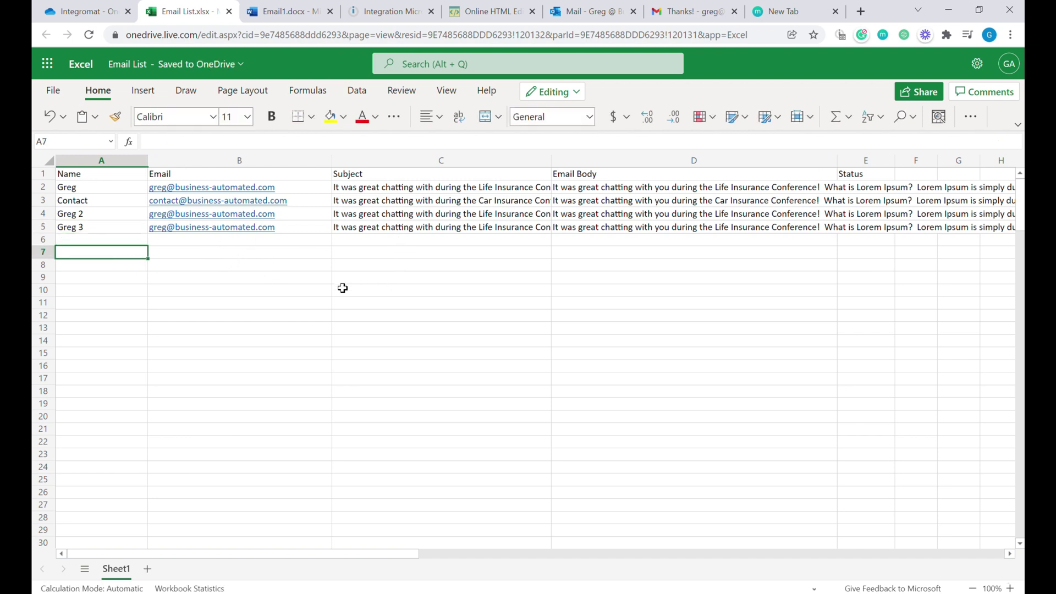
{"action": "left_click", "coordinate": [384, 11]}
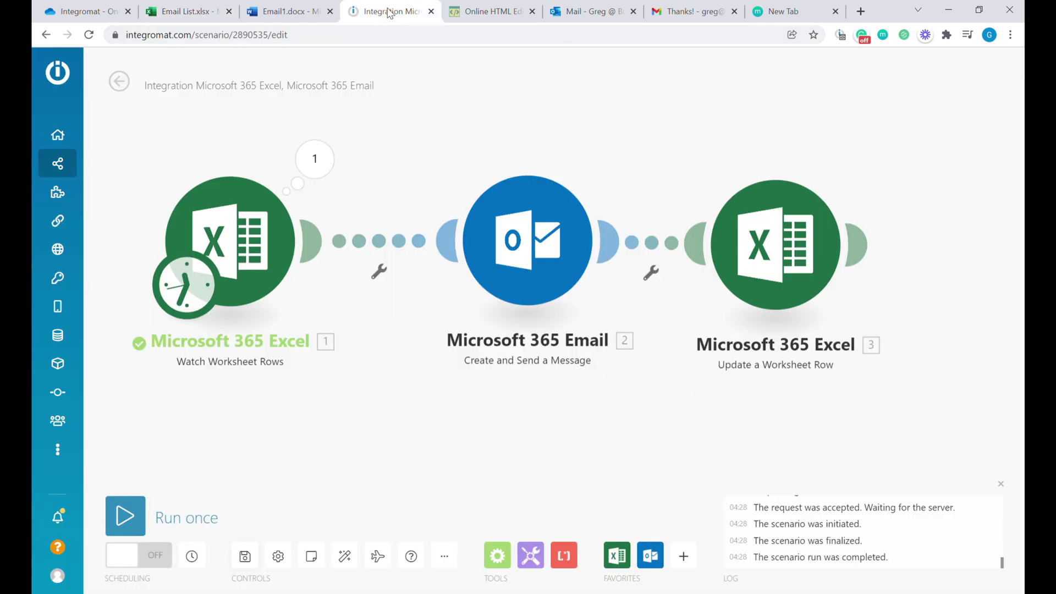
Step: Run the scenario once and inspect the bundle processed by the email module
{"action": "left_click", "coordinate": [140, 515]}
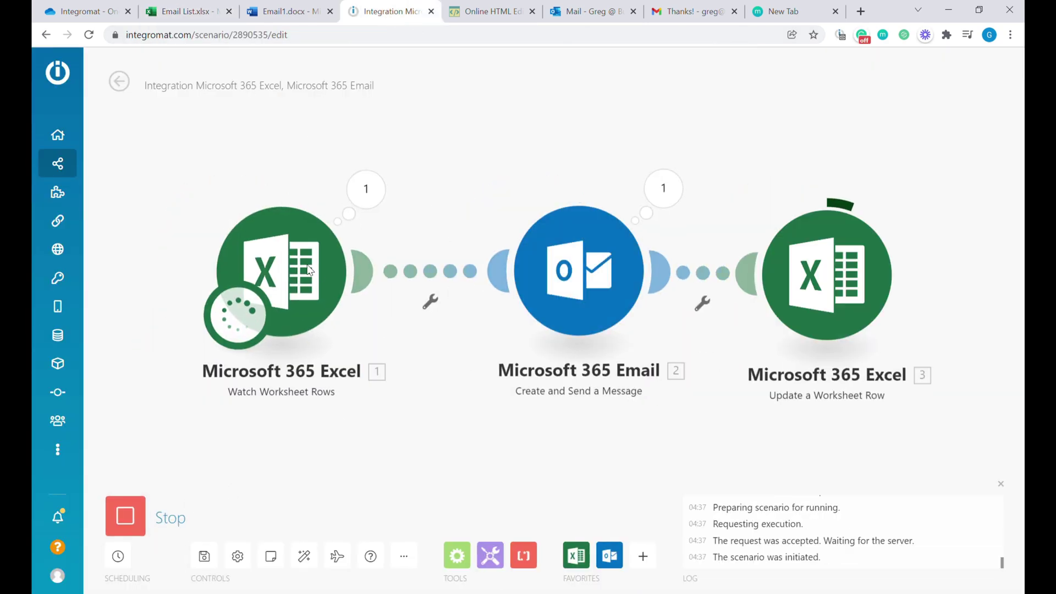
{"action": "left_click", "coordinate": [674, 196]}
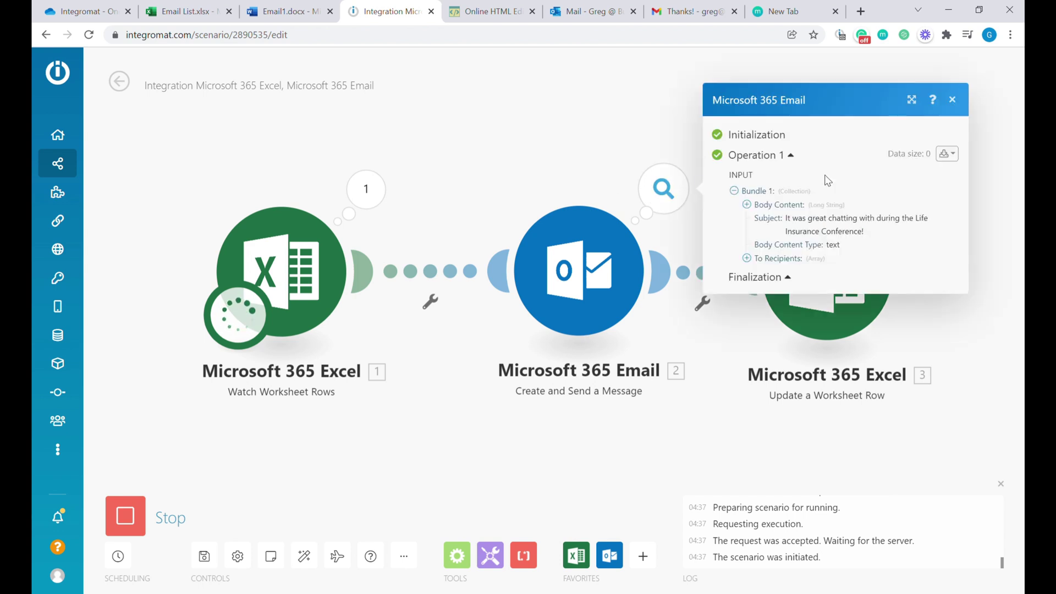
{"action": "left_click", "coordinate": [726, 349]}
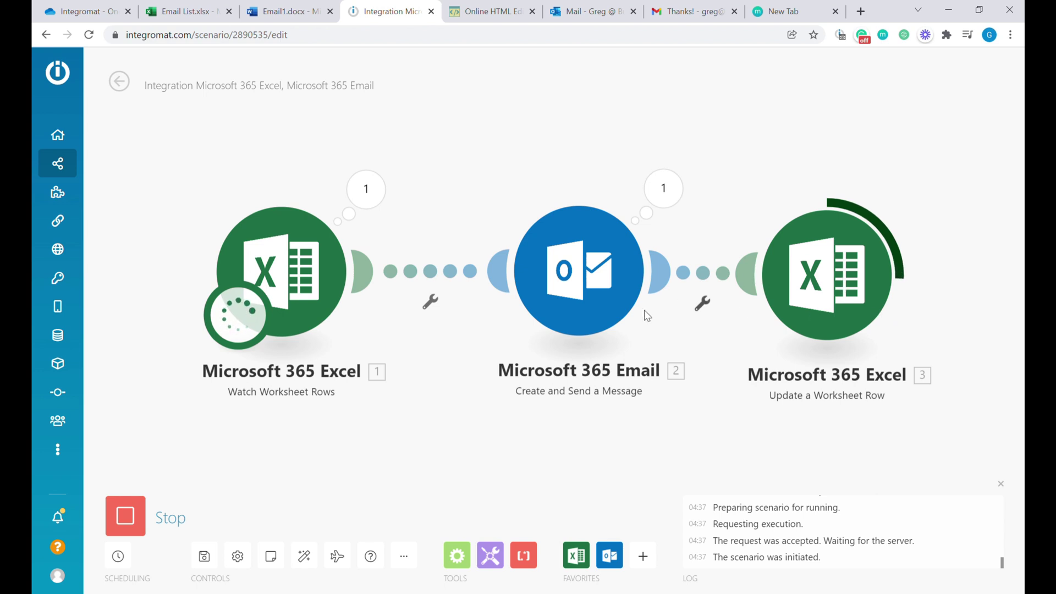
{"action": "left_click", "coordinate": [584, 20]}
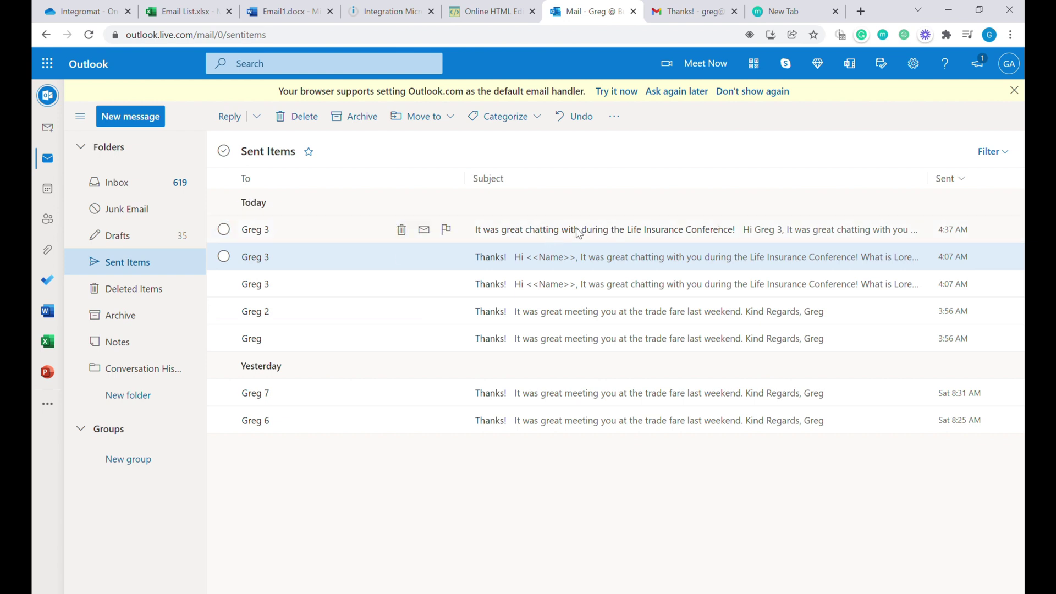
Step: Open the newest Life Insurance Conference email in Outlook's Sent Items
{"action": "left_click", "coordinate": [599, 237]}
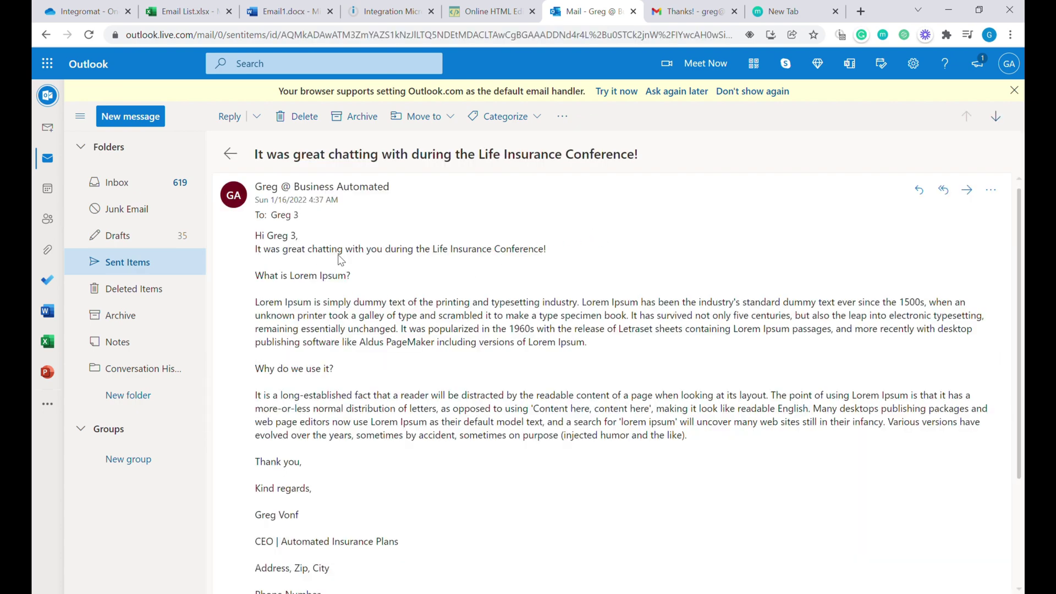
{"action": "left_click_drag", "start_coordinate": [268, 235], "coordinate": [300, 235]}
{"action": "scroll", "coordinate": [365, 364], "scroll_direction": "down", "scroll_amount": 1}
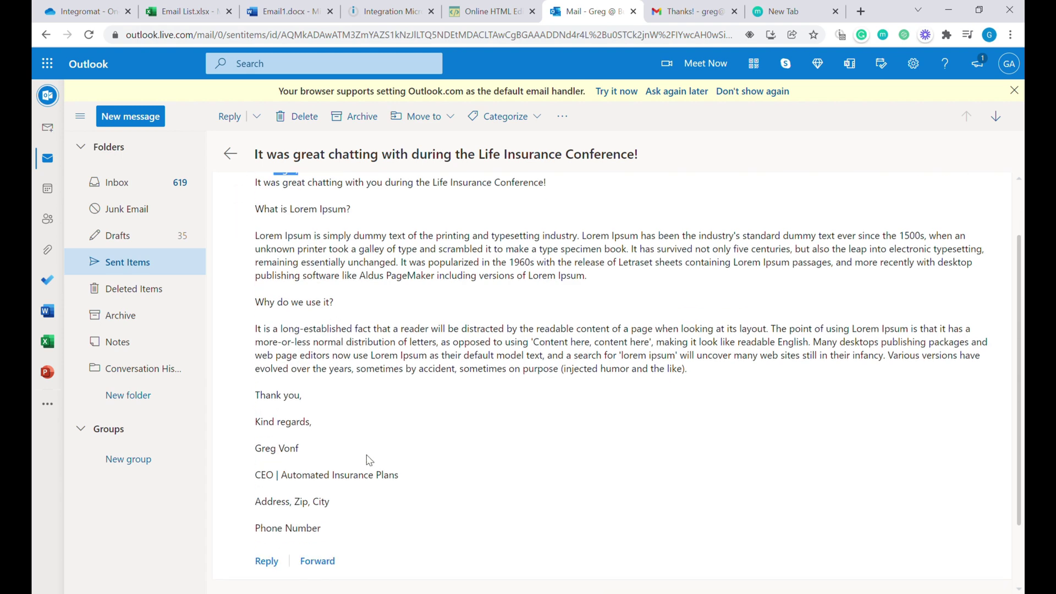
Step: Add a line break after the greeting in the email module's Body Content and save
{"action": "left_click", "coordinate": [377, 8]}
{"action": "left_click", "coordinate": [568, 272]}
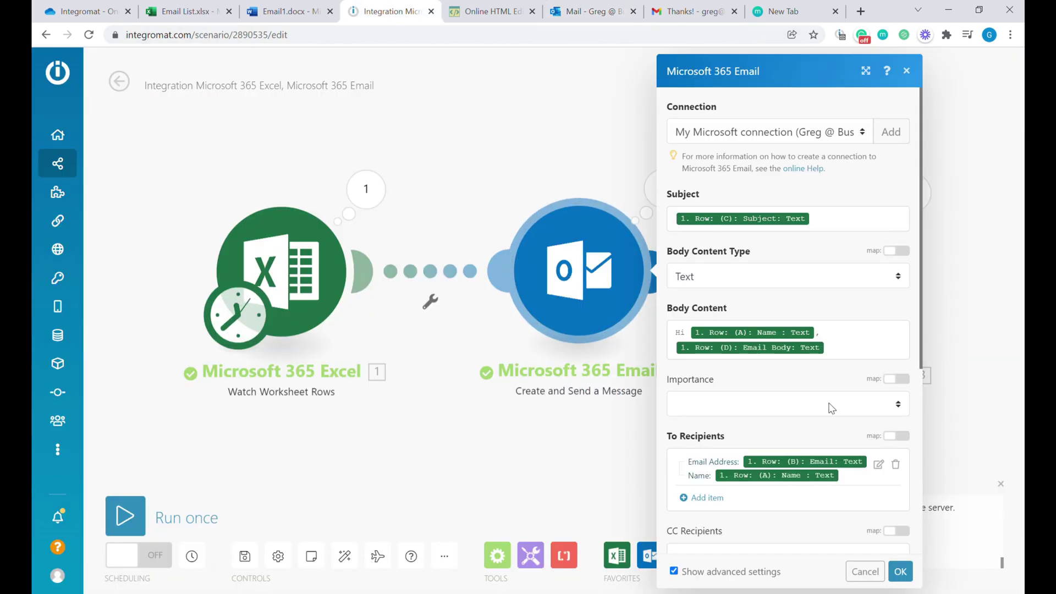
{"action": "left_click", "coordinate": [848, 342]}
{"action": "key", "text": "Return"}
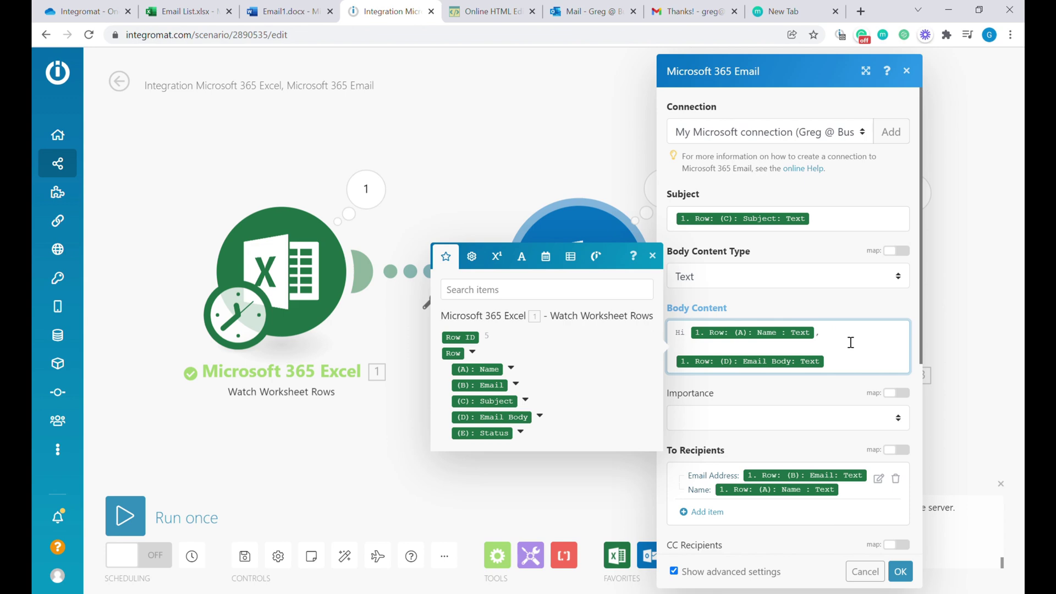
{"action": "left_click", "coordinate": [900, 572]}
Step: Check the sent email in Outlook and the received copy in Gmail, then return to Email List
{"action": "left_click", "coordinate": [588, 11]}
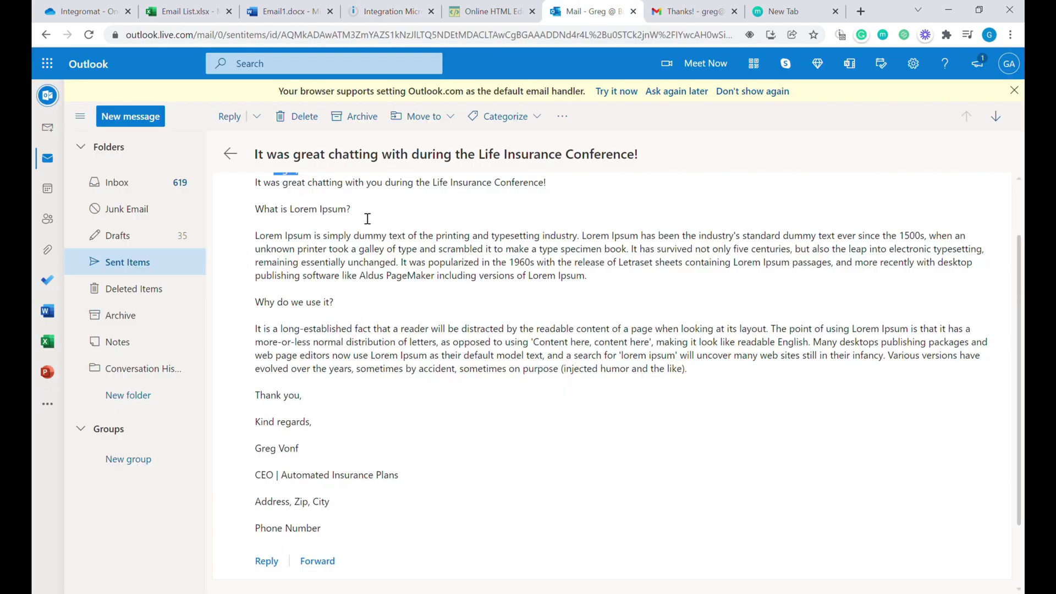
{"action": "scroll", "coordinate": [470, 312], "scroll_direction": "up", "scroll_amount": 2}
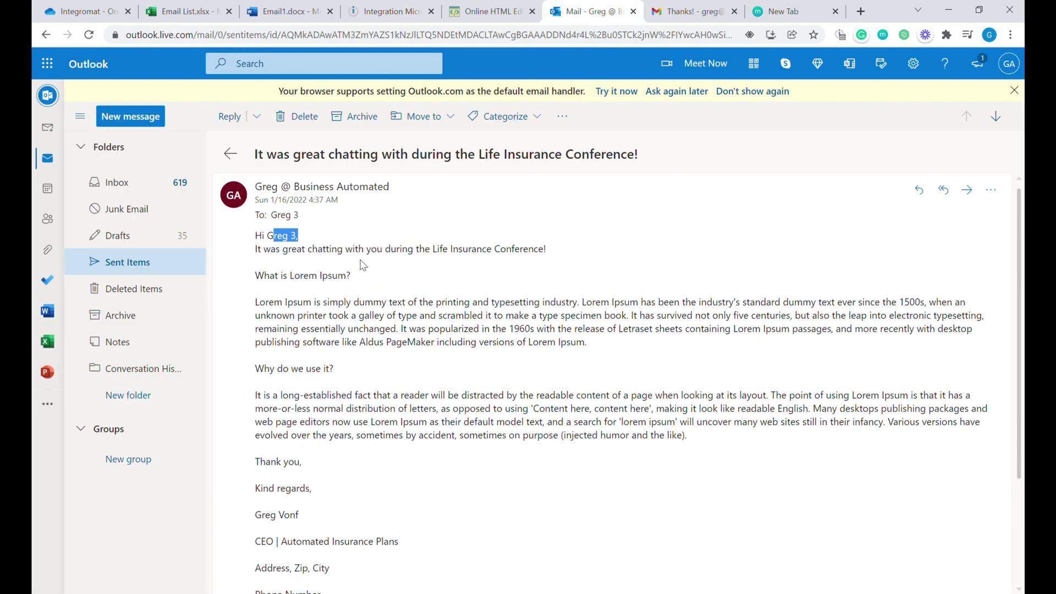
{"action": "key", "text": "ctrl+Tab"}
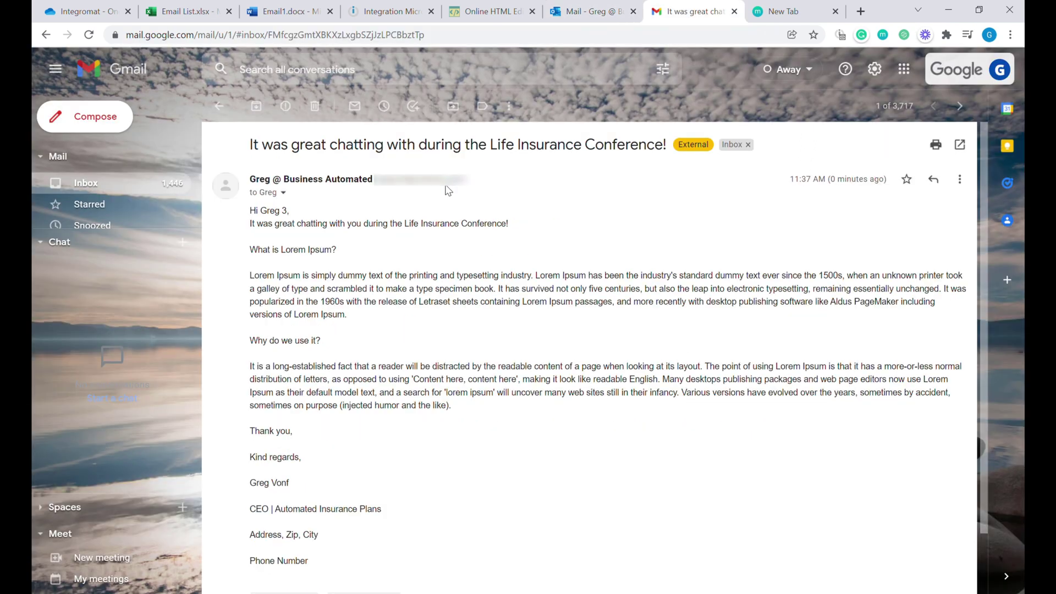
{"action": "key", "text": "ctrl+shift+Tab"}
{"action": "left_click", "coordinate": [169, 6]}
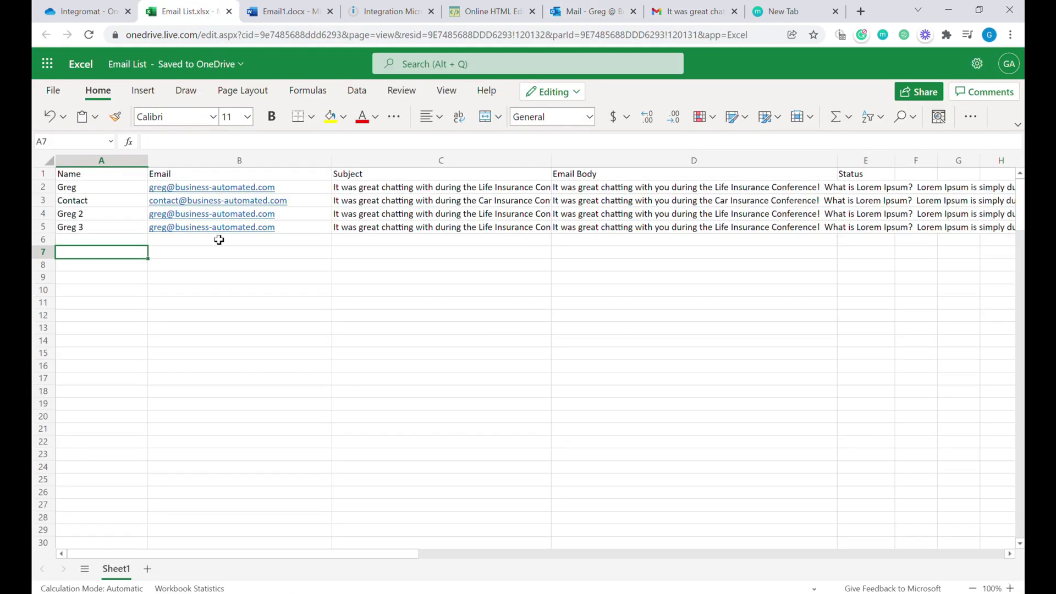
Step: Copy the Contact row (row 3) into row 6 of the Email List sheet
{"action": "left_click", "coordinate": [50, 202]}
{"action": "key", "text": "ctrl+c"}
{"action": "left_click", "coordinate": [81, 240]}
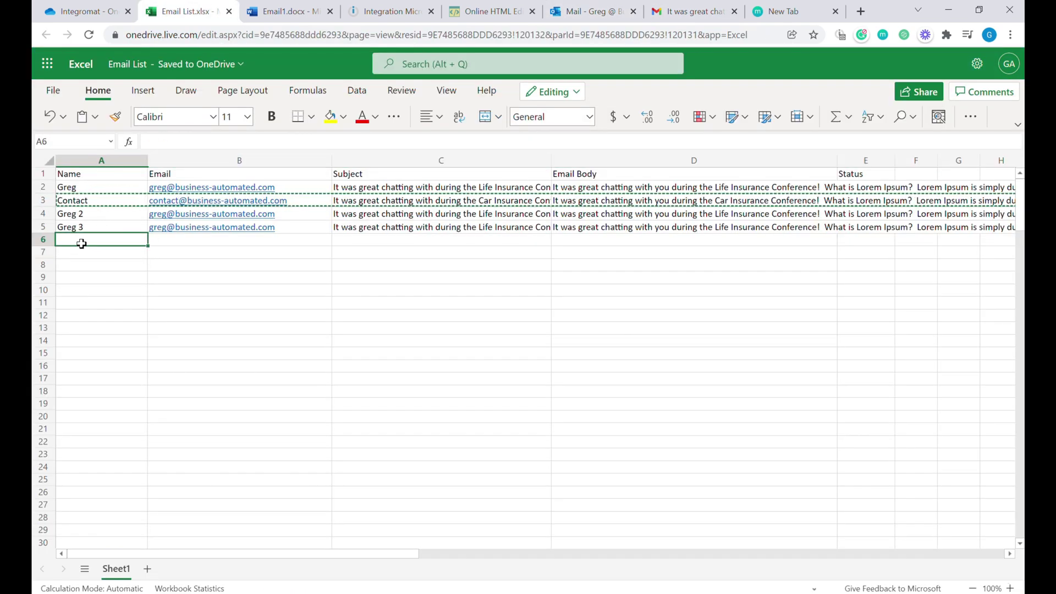
{"action": "key", "text": "ctrl+v"}
Step: Rename the name in A6 to 'Contact 2' and check that row 5 reads Sent
{"action": "double_click", "coordinate": [108, 244]}
{"action": "type", "text": "3"}
{"action": "key", "text": "BackSpace"}
{"action": "type", "text": "2"}
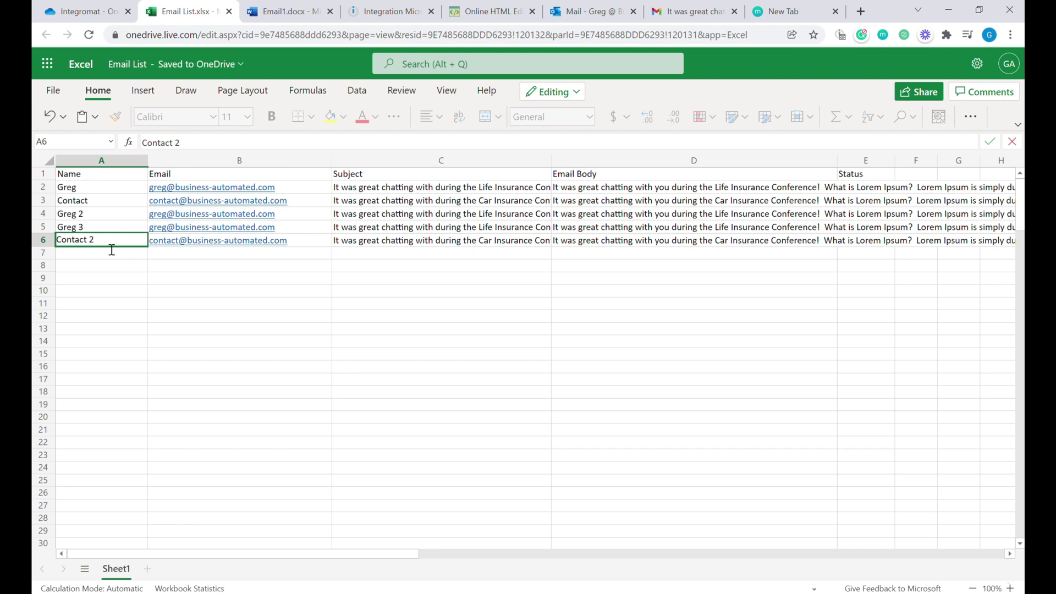
{"action": "key", "text": "Return"}
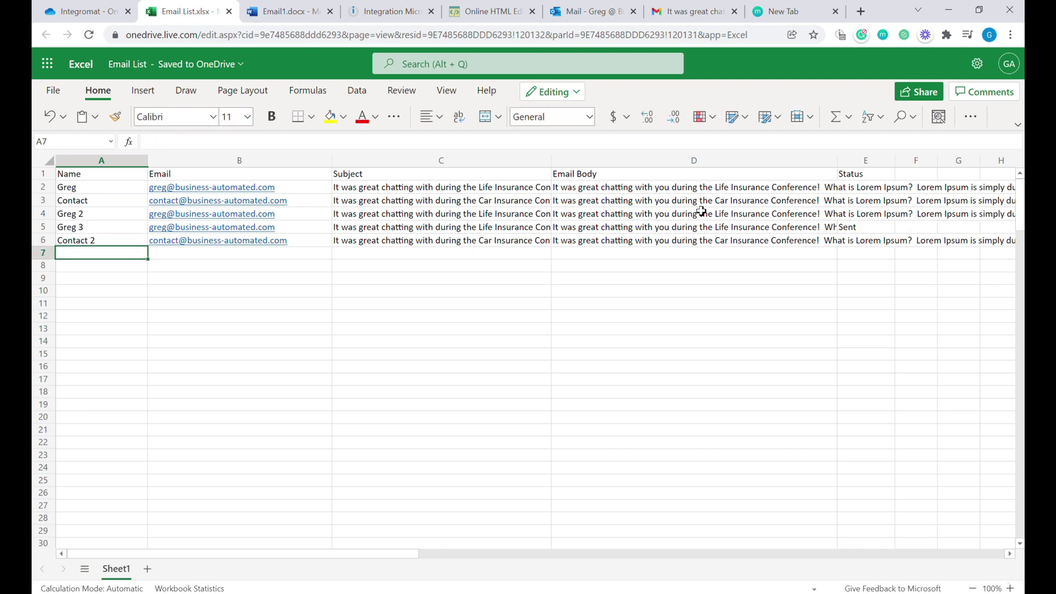
{"action": "left_click", "coordinate": [868, 232]}
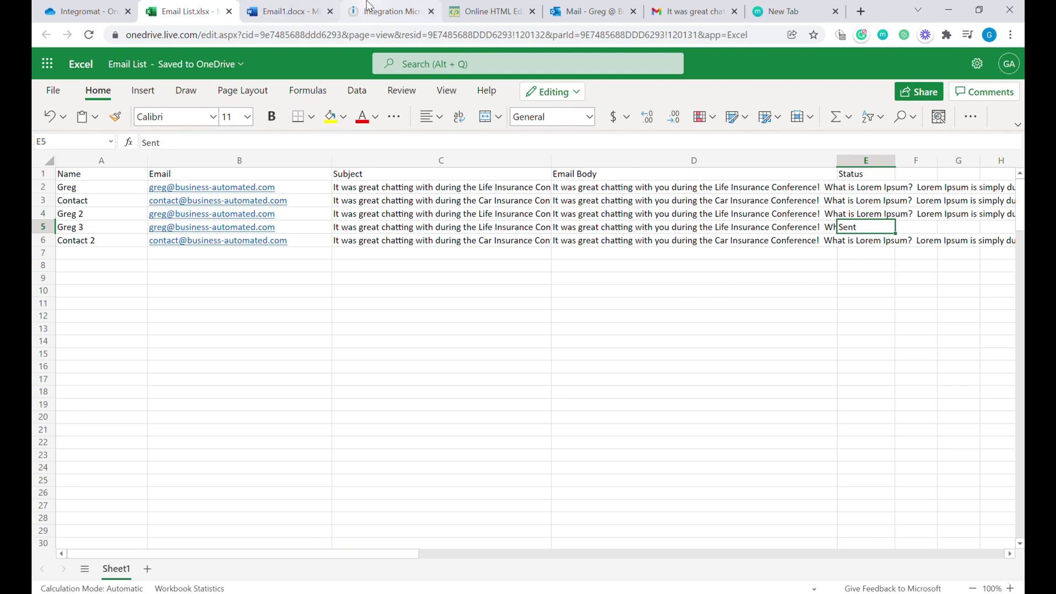
{"action": "left_click", "coordinate": [383, 11]}
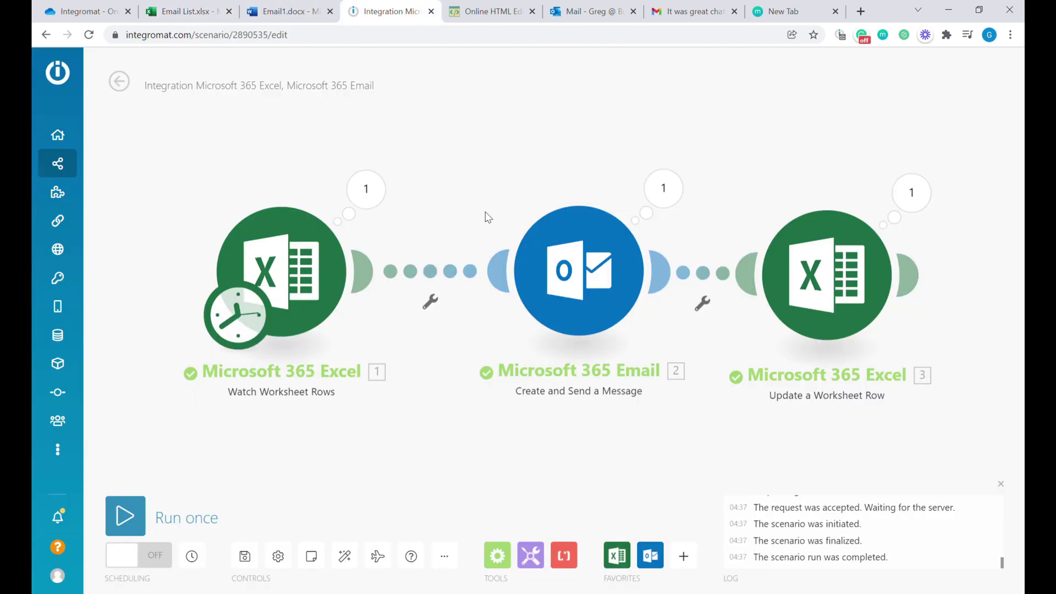
Step: Run the scenario once and open the email sent to Contact 2 in Outlook Sent Items
{"action": "left_click", "coordinate": [142, 514]}
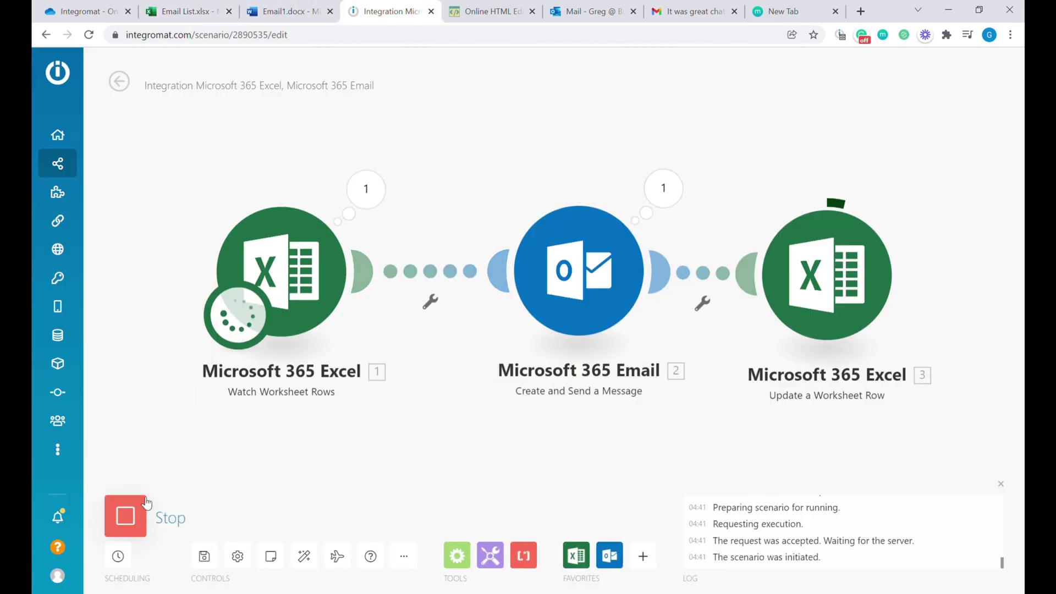
{"action": "left_click", "coordinate": [593, 15]}
{"action": "left_click", "coordinate": [230, 153]}
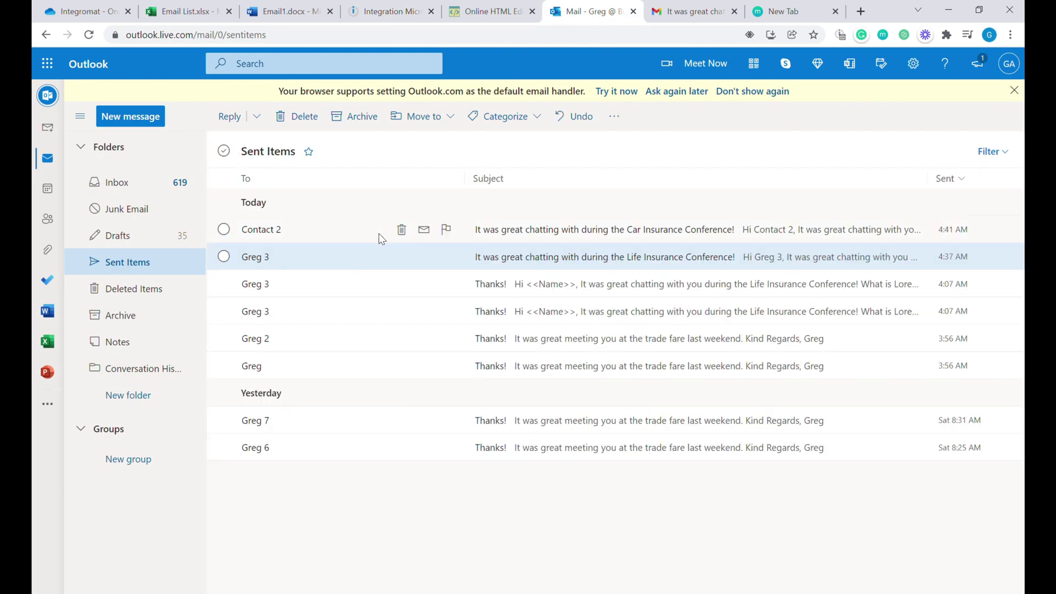
{"action": "left_click", "coordinate": [614, 234]}
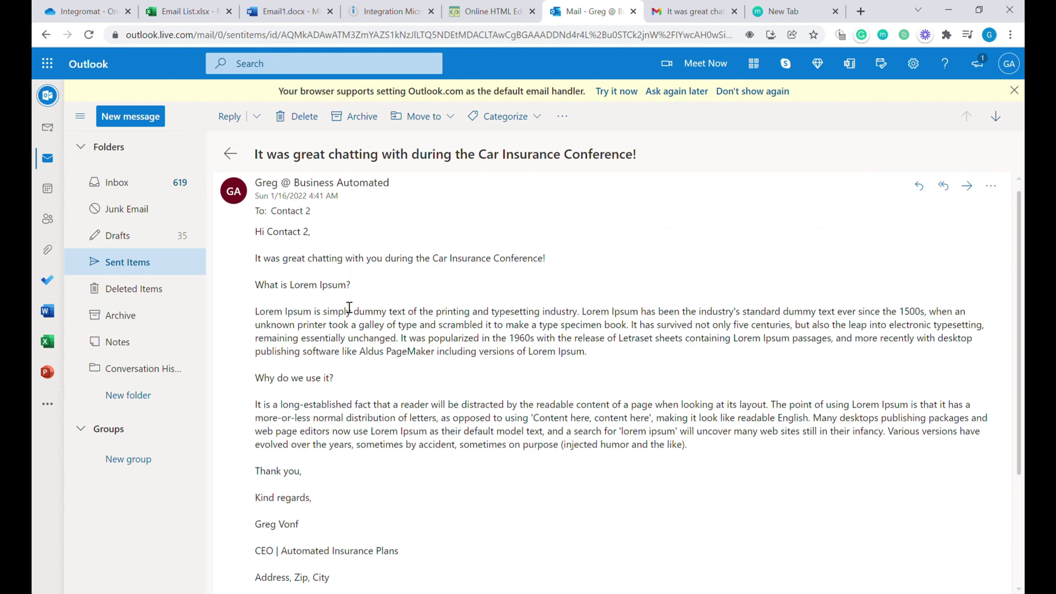
Step: Review the sent Car Insurance Conference email against the scenario, selecting part of its body
{"action": "scroll", "coordinate": [429, 467], "scroll_direction": "down", "scroll_amount": 3}
{"action": "scroll", "coordinate": [429, 475], "scroll_direction": "up", "scroll_amount": 3}
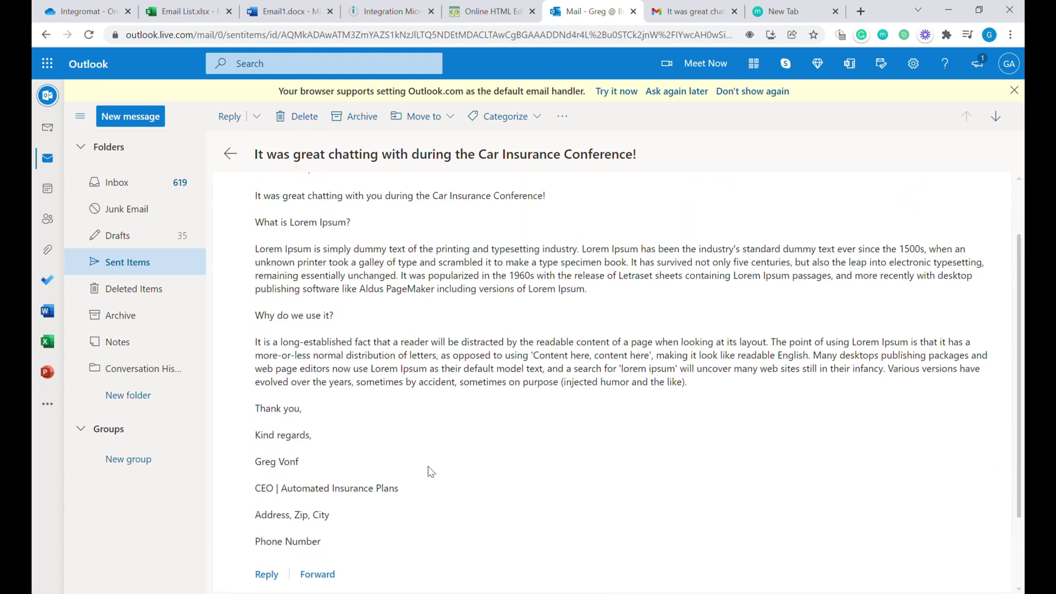
{"action": "left_click", "coordinate": [360, 11]}
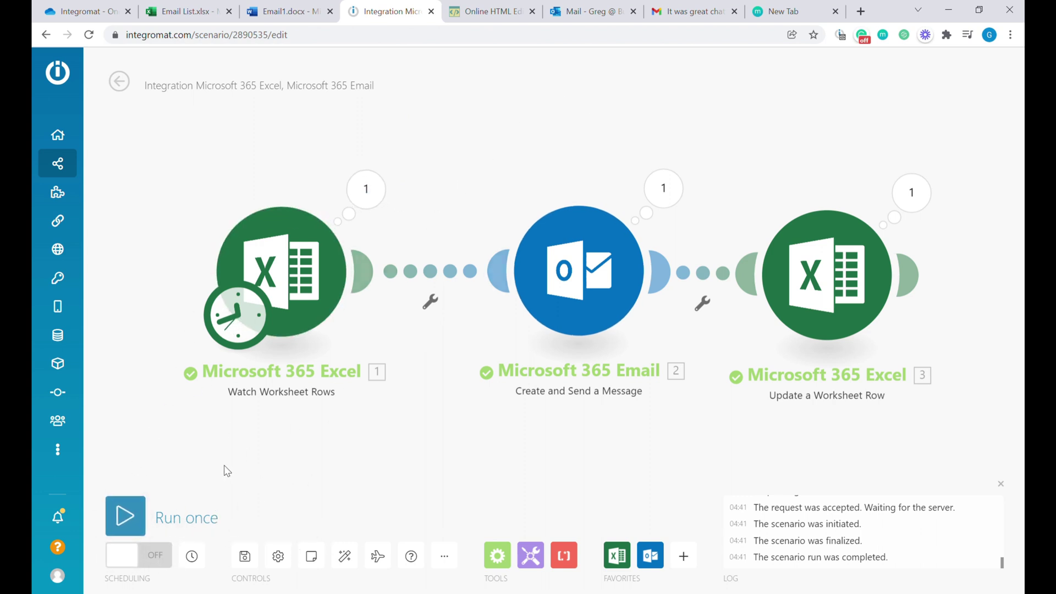
{"action": "left_click", "coordinate": [578, 16]}
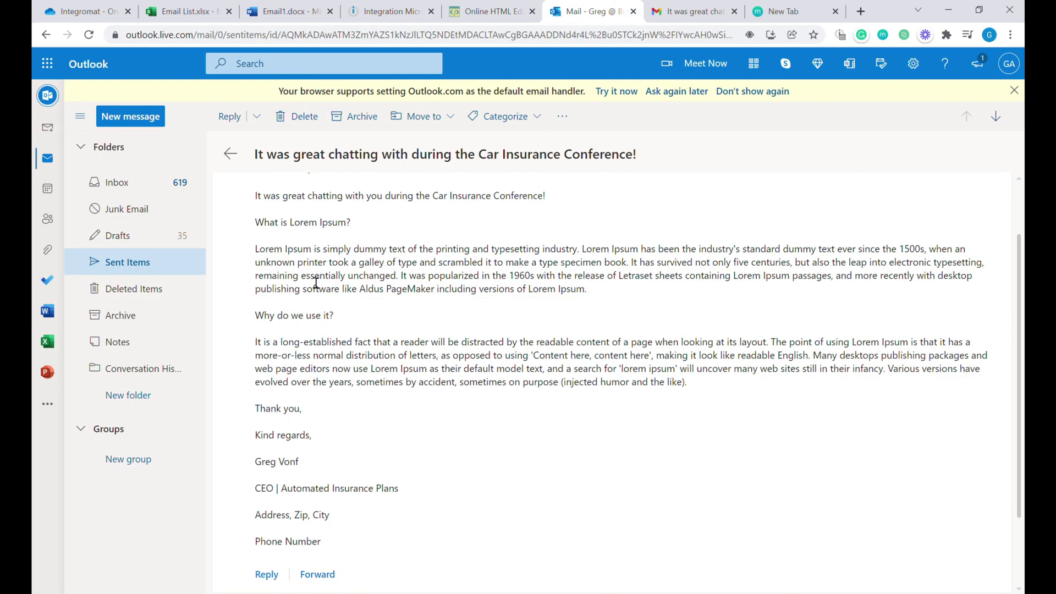
{"action": "scroll", "coordinate": [315, 283], "scroll_direction": "down", "scroll_amount": 1}
{"action": "left_click_drag", "start_coordinate": [343, 483], "coordinate": [300, 275]}
{"action": "scroll", "coordinate": [443, 276], "scroll_direction": "up", "scroll_amount": 2}
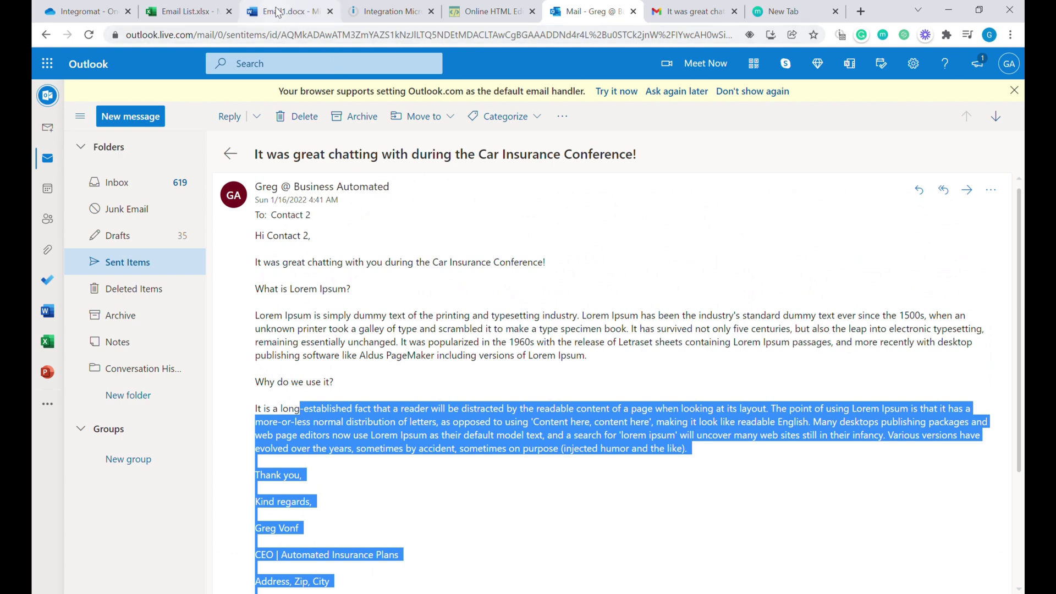
{"action": "left_click", "coordinate": [278, 12]}
Step: Select the Email1.docx body text from 'Hi <<Name>>' down to 'Phone Number'
{"action": "left_click", "coordinate": [421, 312]}
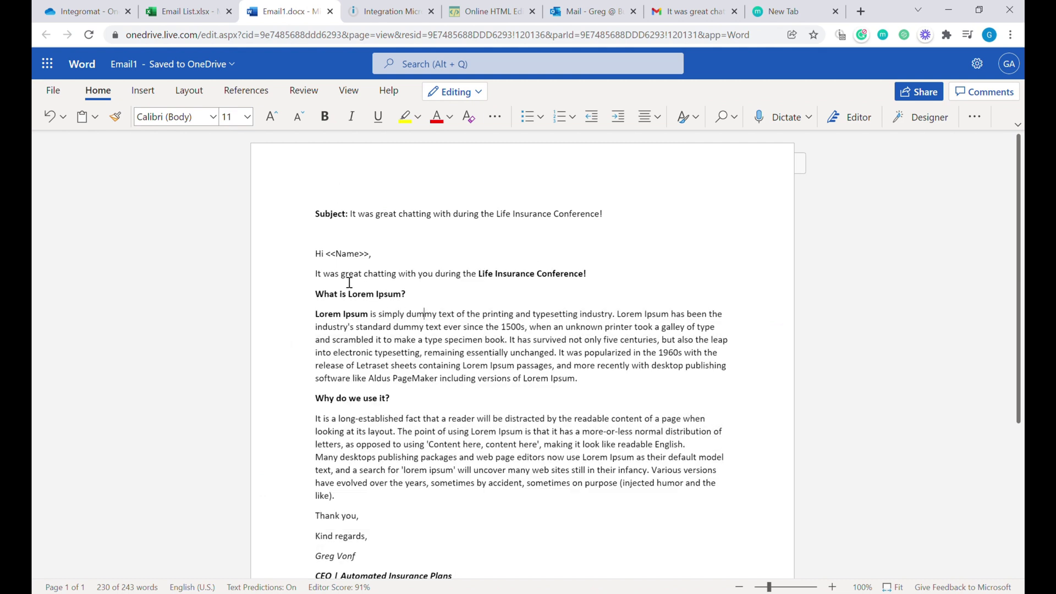
{"action": "left_click_drag", "start_coordinate": [331, 257], "coordinate": [424, 465]}
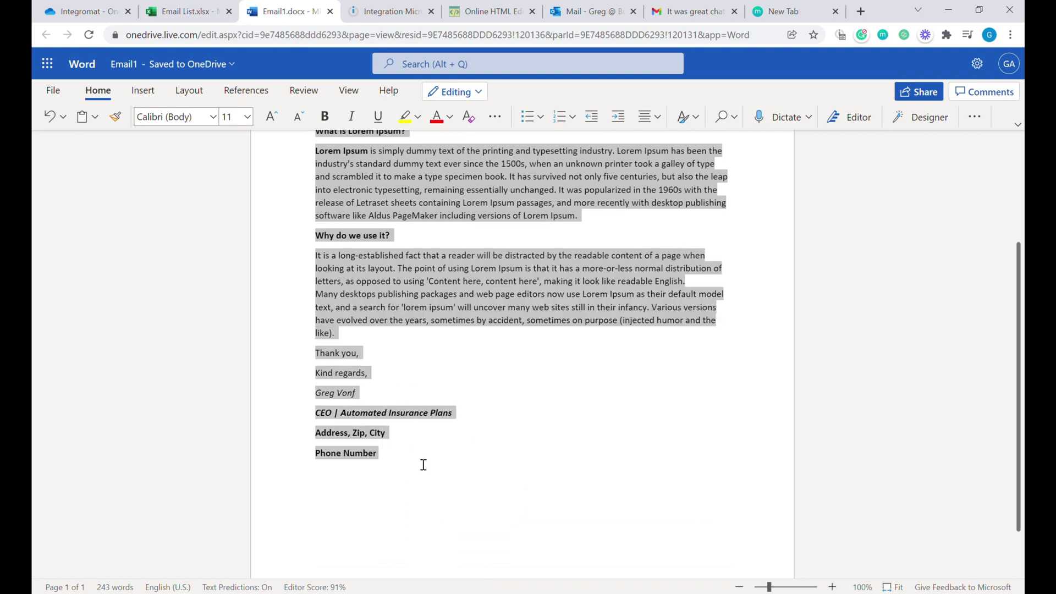
{"action": "left_click_drag", "start_coordinate": [436, 366], "coordinate": [437, 360]}
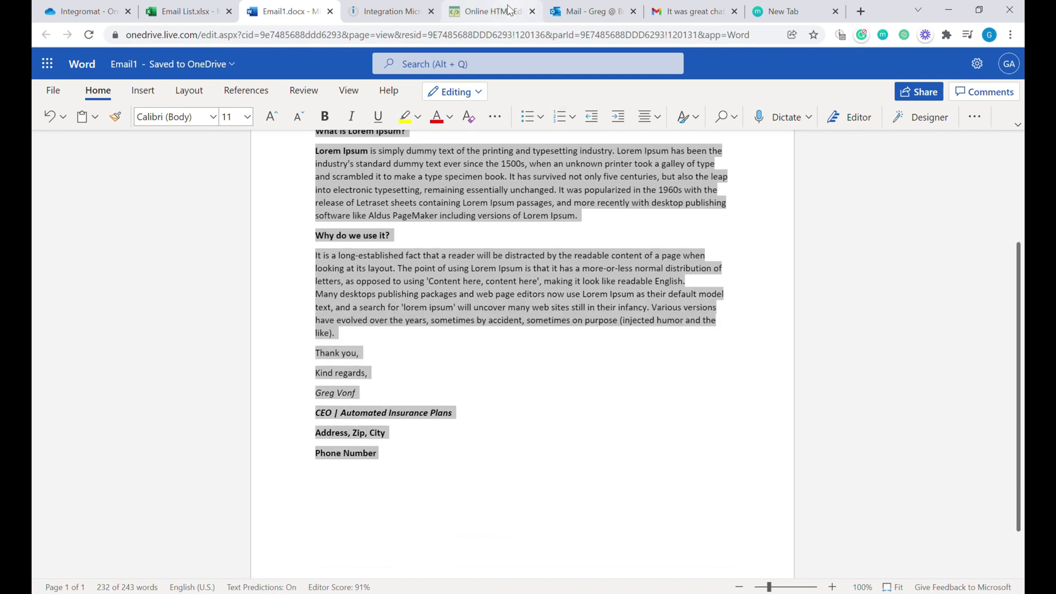
{"action": "left_click", "coordinate": [491, 12]}
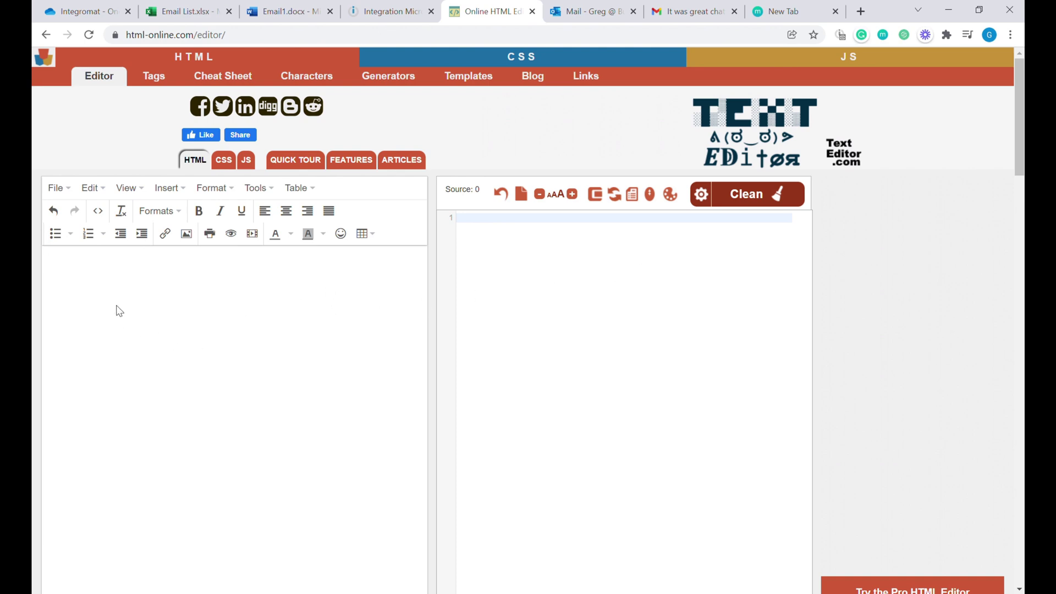
Step: Paste the email text into the HTML editor and select all of its generated HTML source
{"action": "key", "text": "ctrl+v"}
{"action": "scroll", "coordinate": [161, 325], "scroll_direction": "up", "scroll_amount": 1}
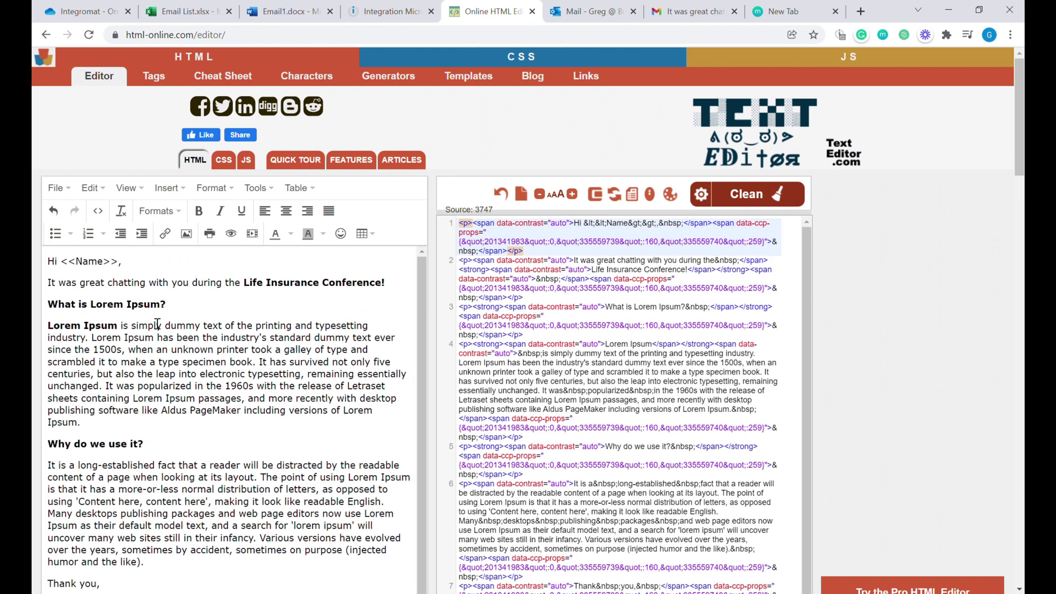
{"action": "scroll", "coordinate": [192, 532], "scroll_direction": "down", "scroll_amount": 2}
{"action": "scroll", "coordinate": [193, 532], "scroll_direction": "down", "scroll_amount": 1}
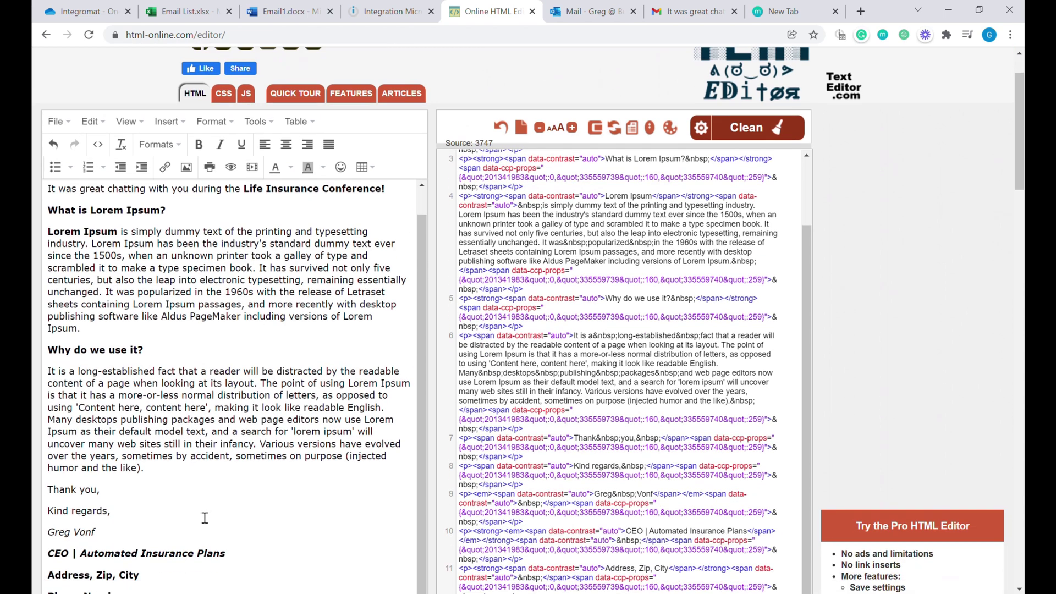
{"action": "scroll", "coordinate": [655, 320], "scroll_direction": "up", "scroll_amount": 5}
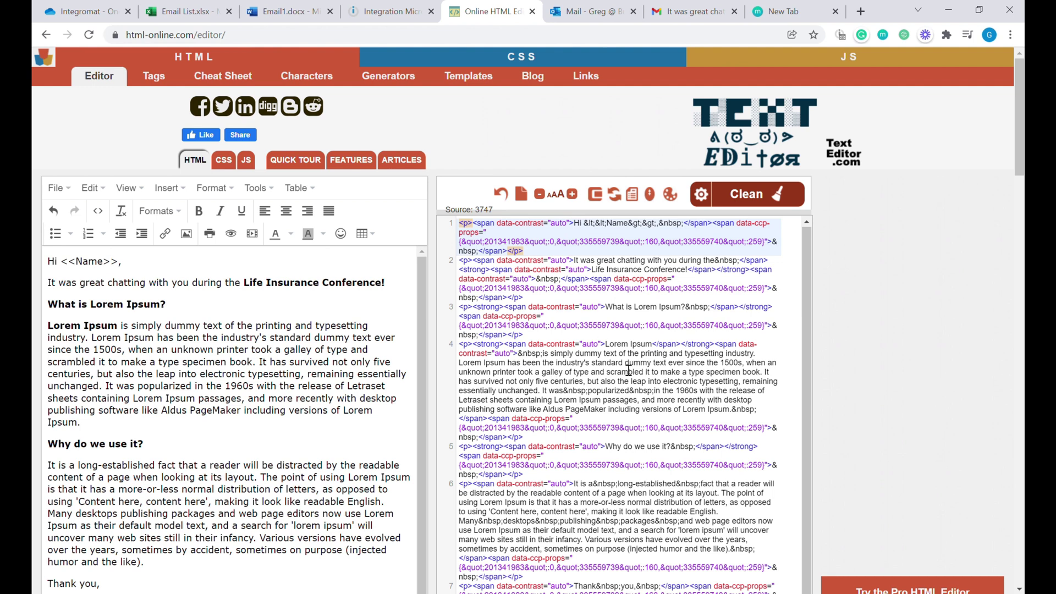
{"action": "left_click", "coordinate": [625, 364]}
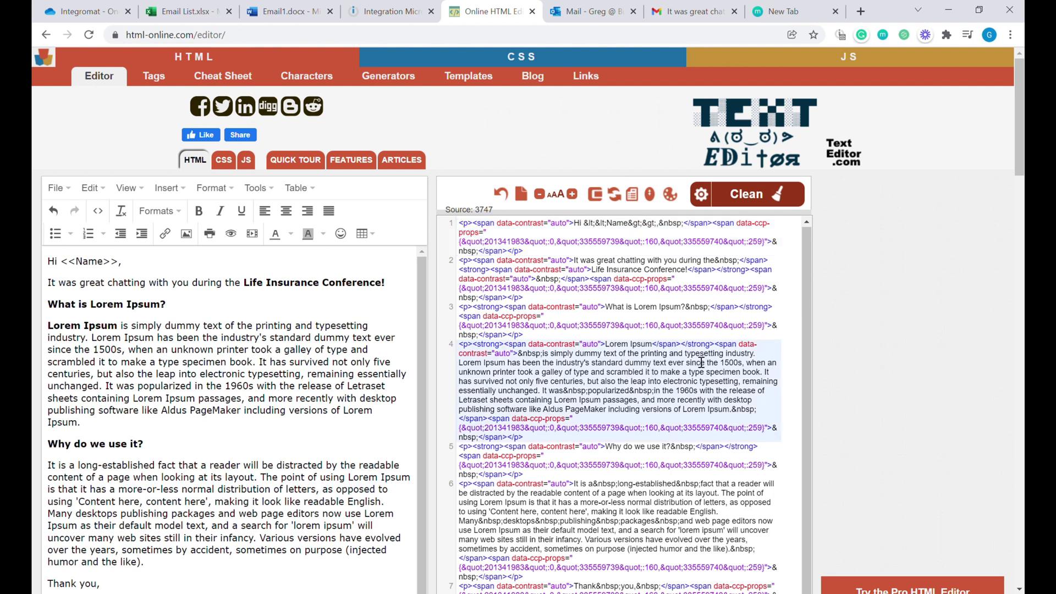
{"action": "key", "text": "ctrl+a"}
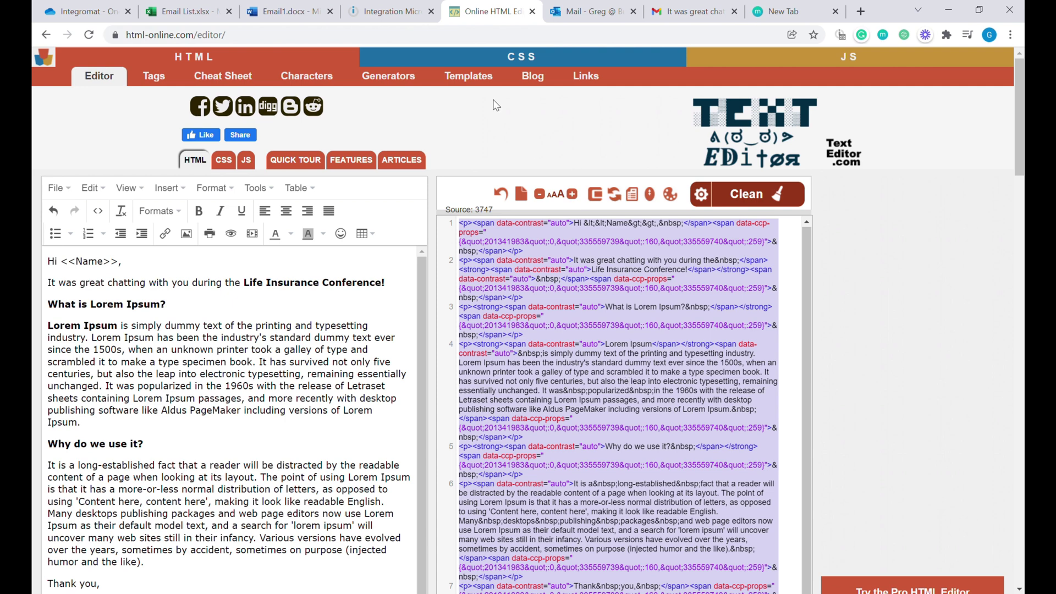
{"action": "left_click", "coordinate": [391, 8]}
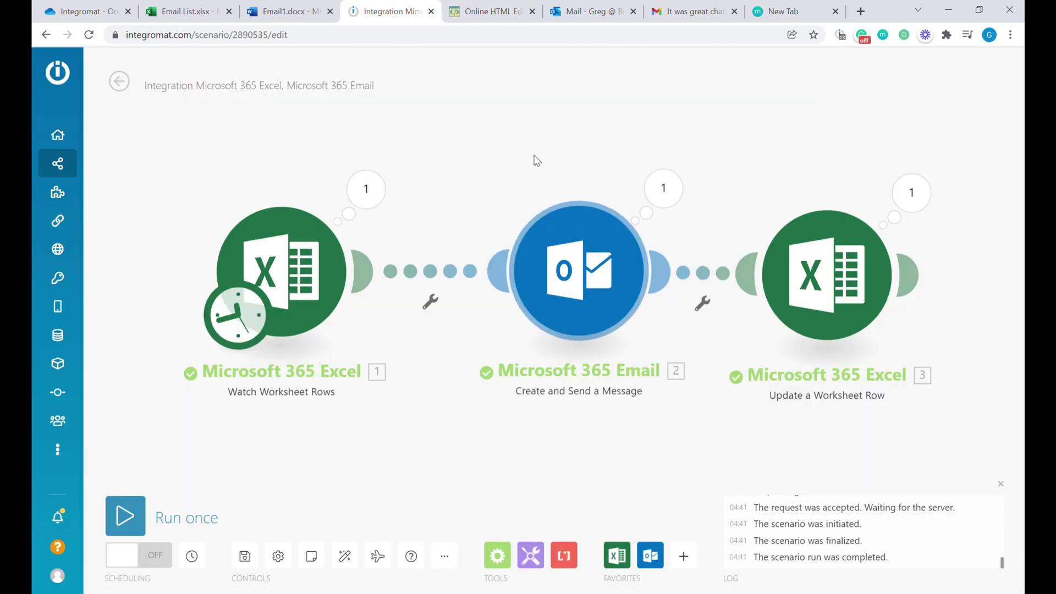
Step: Open the Microsoft 365 Email module settings and clear cells D1:D6 in the Email List sheet
{"action": "left_click", "coordinate": [545, 236]}
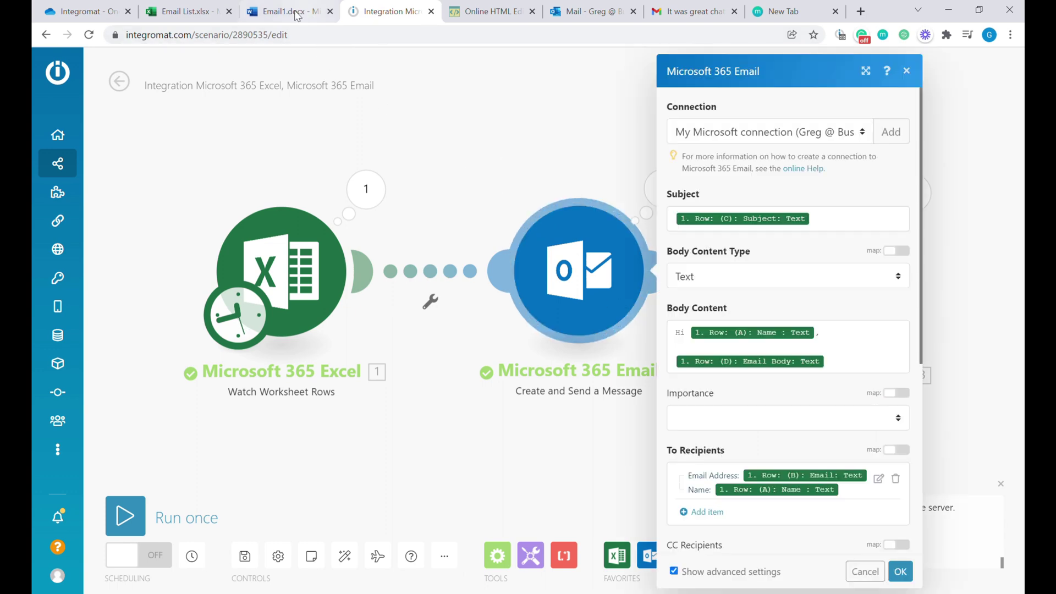
{"action": "left_click", "coordinate": [192, 11]}
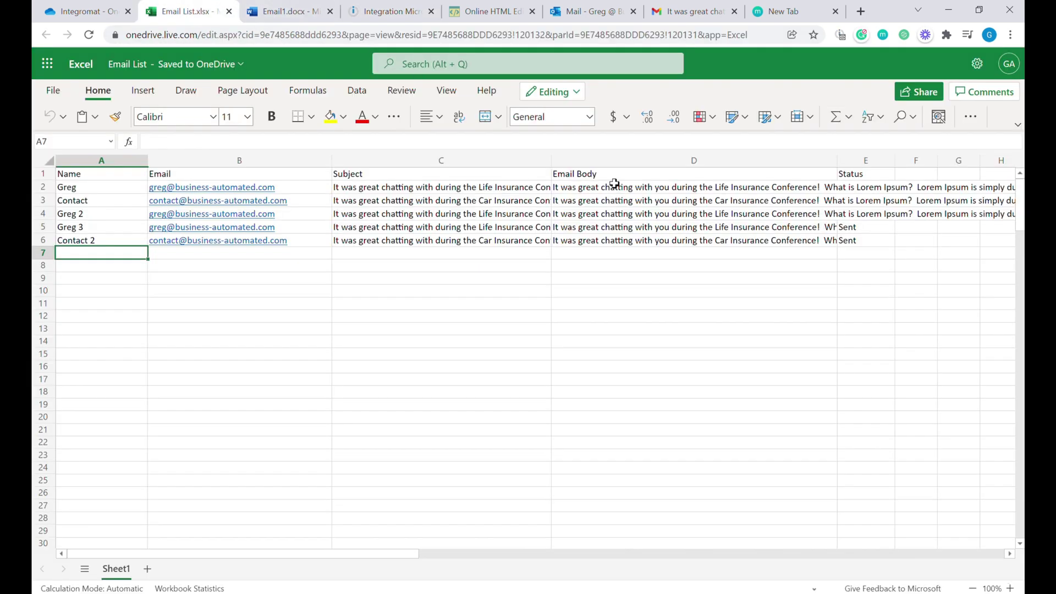
{"action": "left_click_drag", "start_coordinate": [617, 175], "coordinate": [622, 254]}
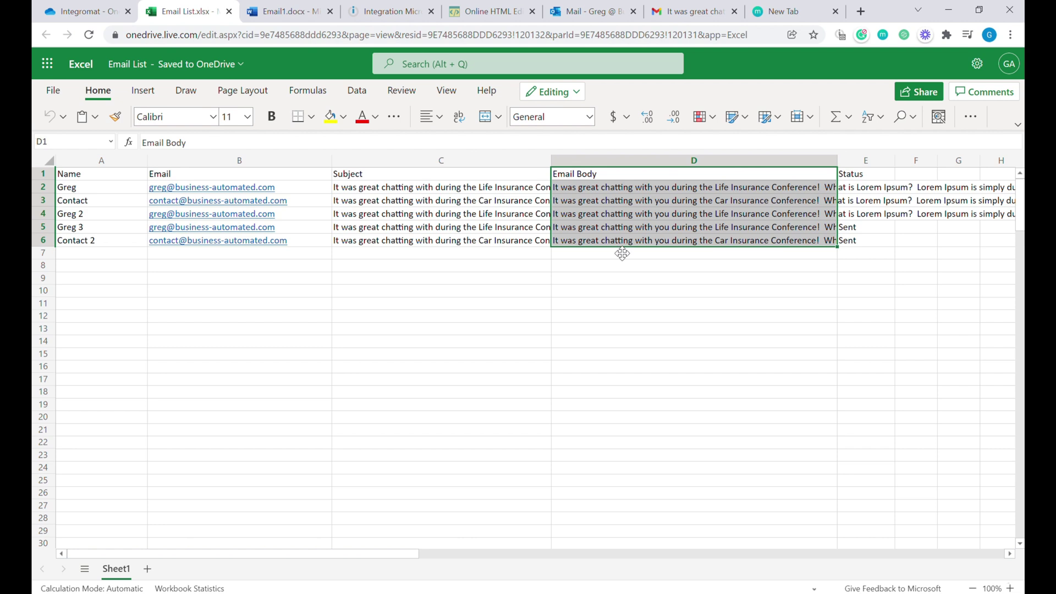
{"action": "key", "text": "Delete"}
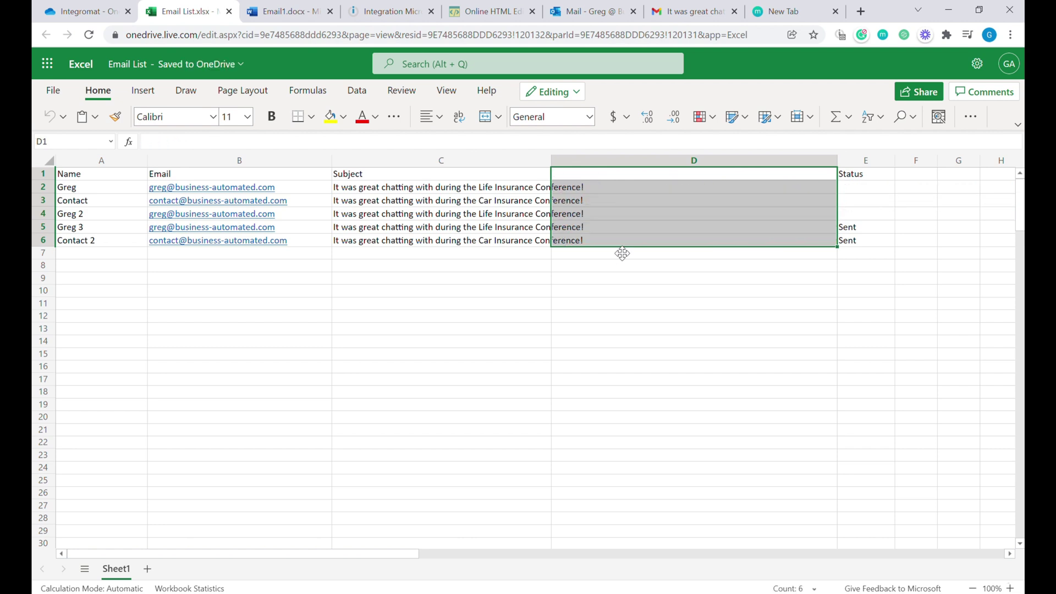
{"action": "left_click", "coordinate": [381, 16]}
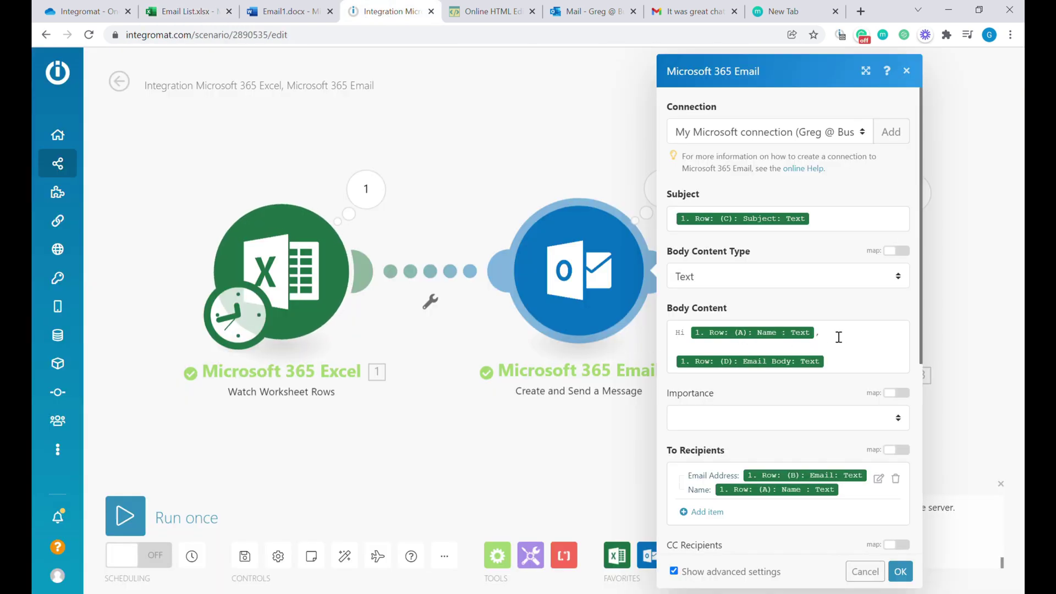
Step: Replace the email's Body Content with the pasted HTML source and set the content type to HTML
{"action": "left_click", "coordinate": [869, 364]}
{"action": "key", "text": "ctrl+a"}
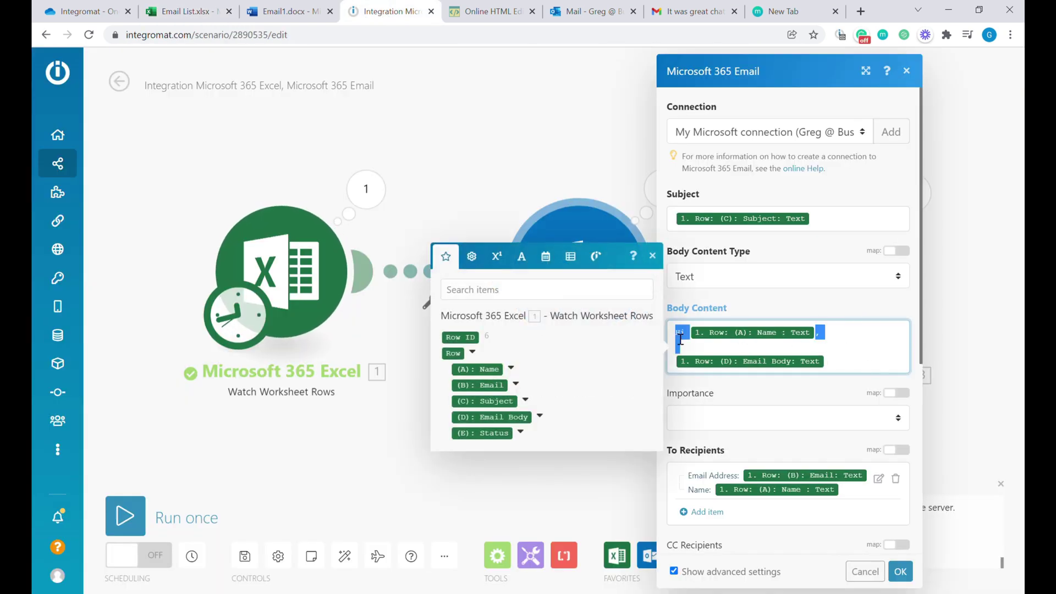
{"action": "key", "text": "Delete"}
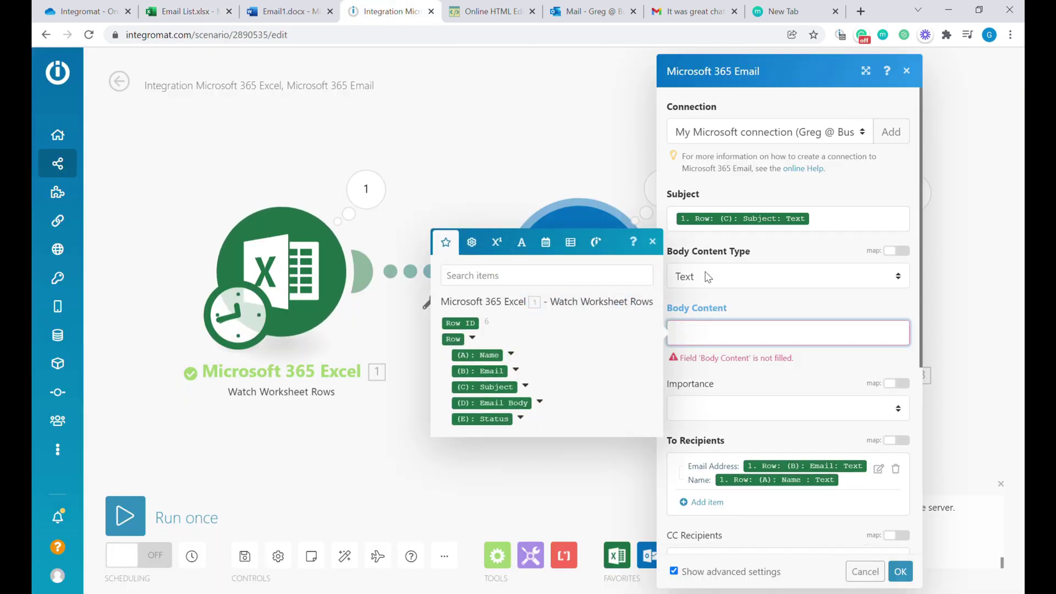
{"action": "key", "text": "ctrl+v"}
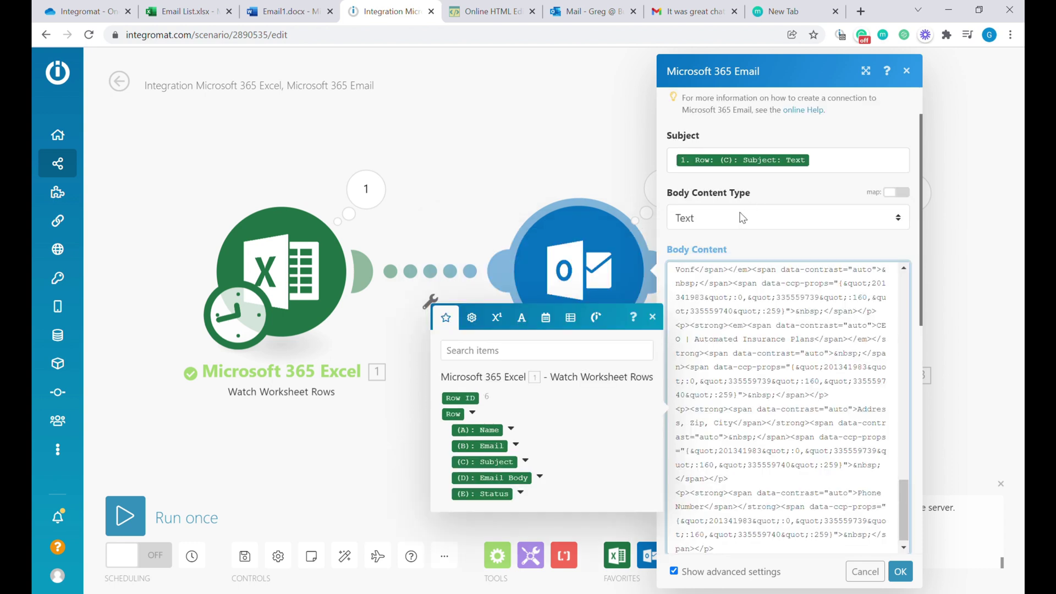
{"action": "left_click", "coordinate": [742, 217]}
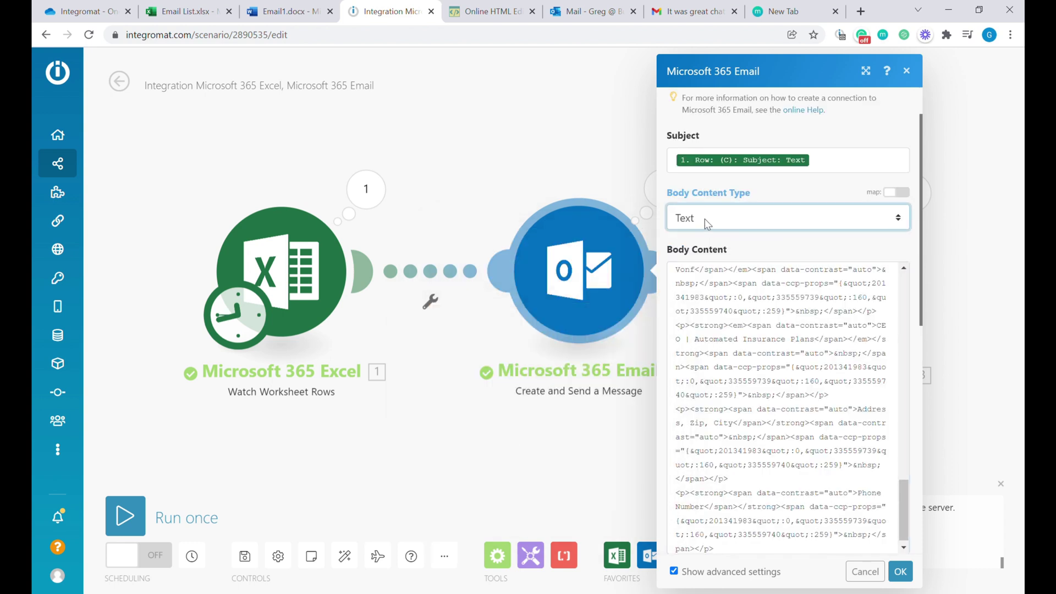
{"action": "left_click", "coordinate": [709, 242]}
{"action": "left_click", "coordinate": [777, 327]}
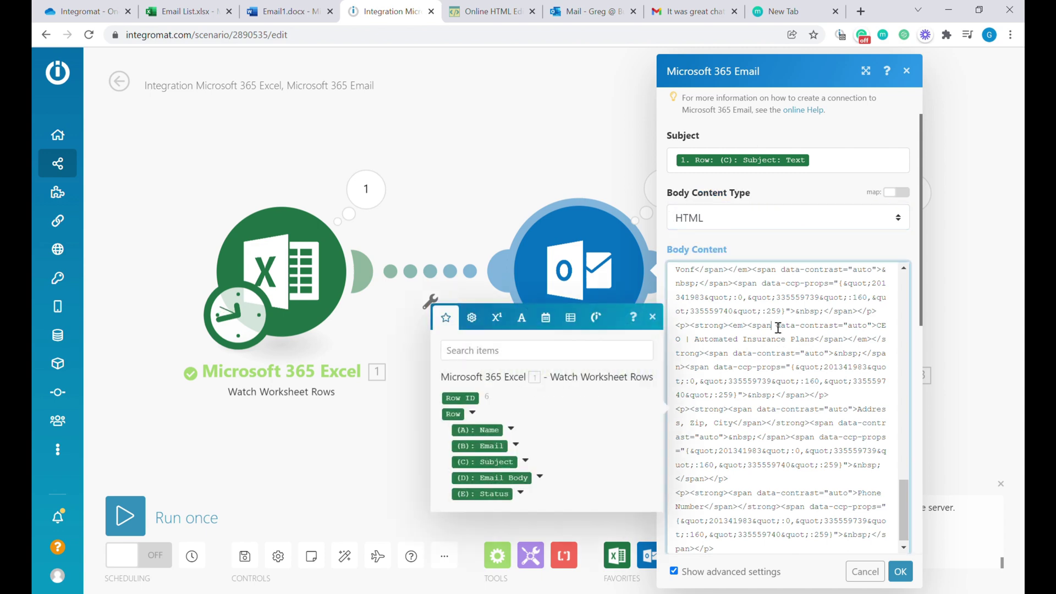
{"action": "left_click_drag", "start_coordinate": [900, 513], "coordinate": [900, 306]}
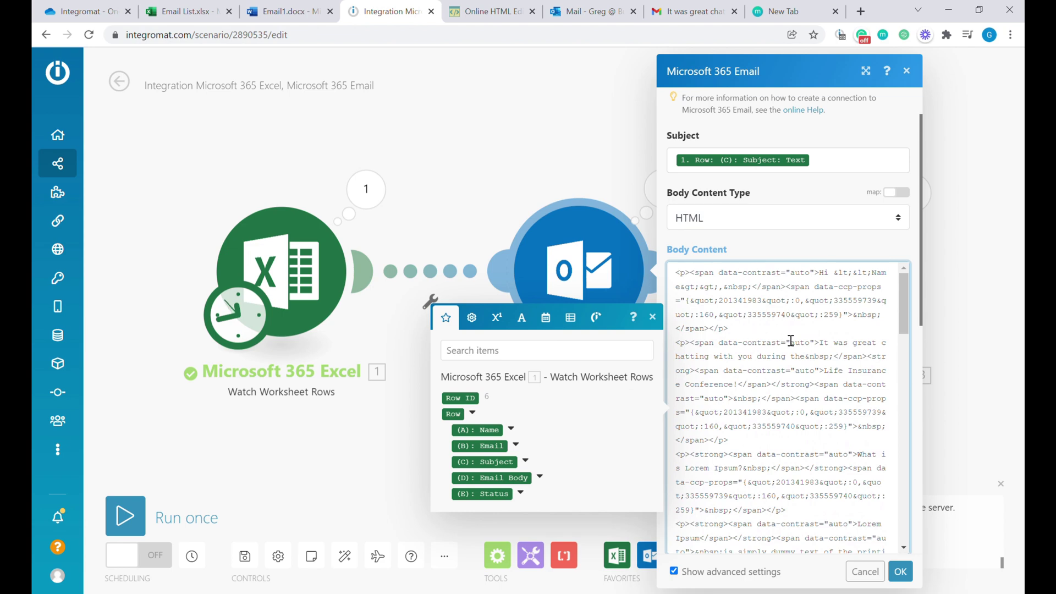
{"action": "left_click", "coordinate": [187, 11]}
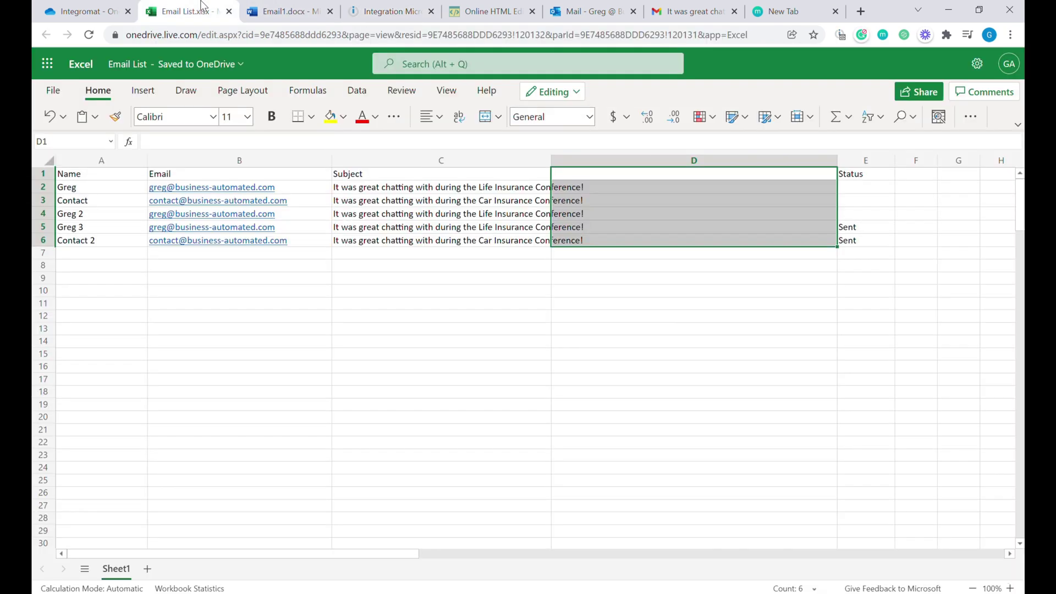
Step: Fill column D with the header 'Email Body', 'Life' in D5 and 'Car' in D6
{"action": "left_click", "coordinate": [463, 242]}
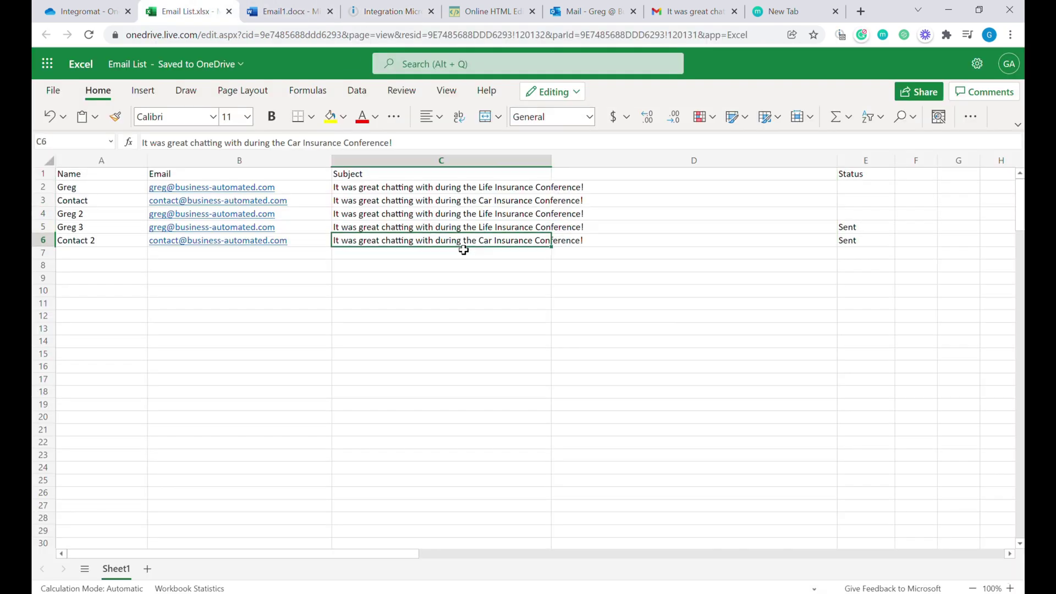
{"action": "left_click", "coordinate": [467, 227]}
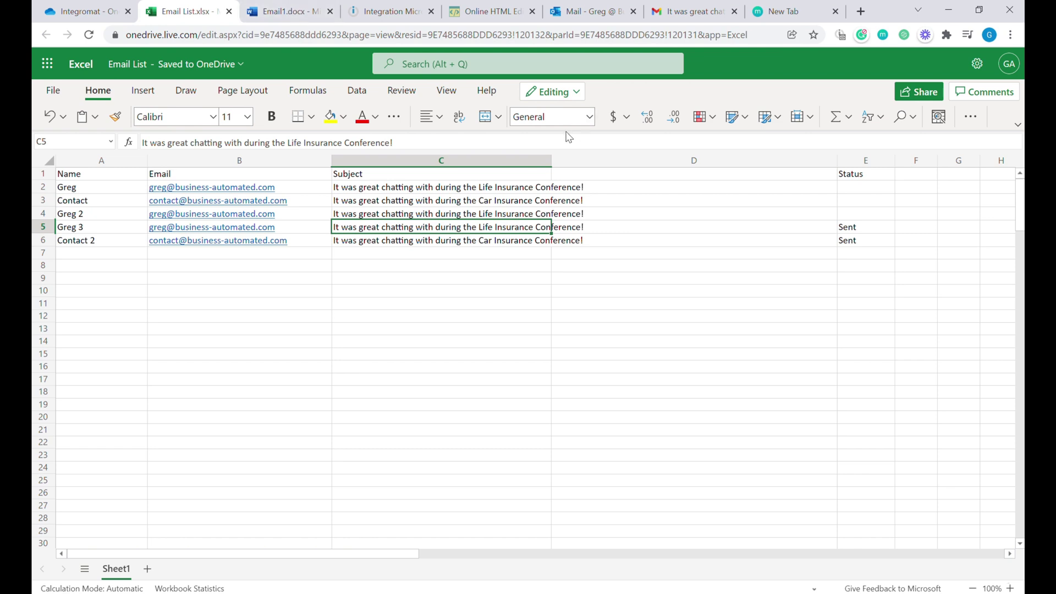
{"action": "left_click", "coordinate": [579, 176]}
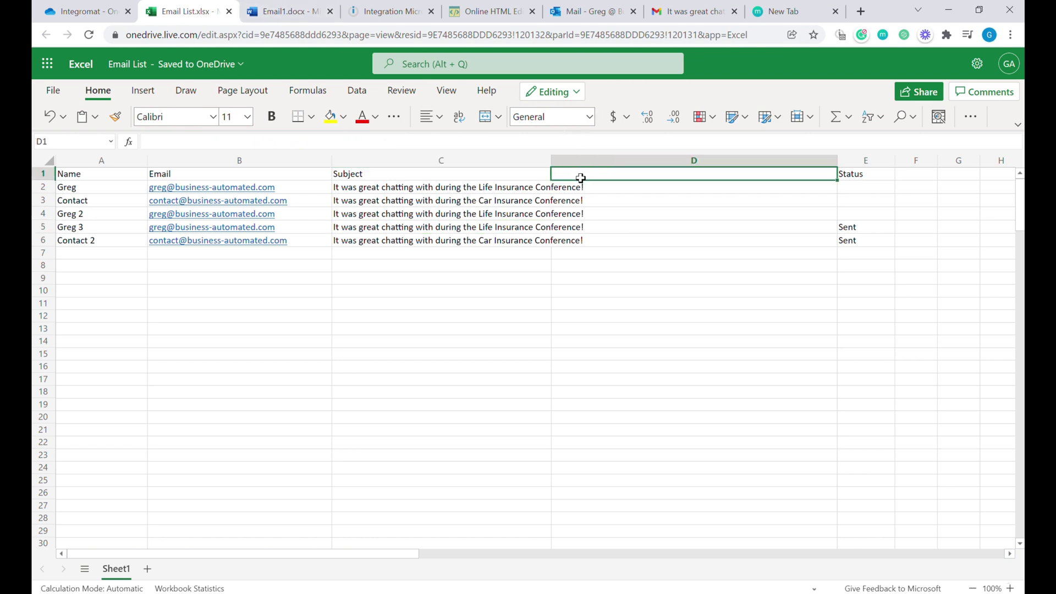
{"action": "type", "text": "Em"}
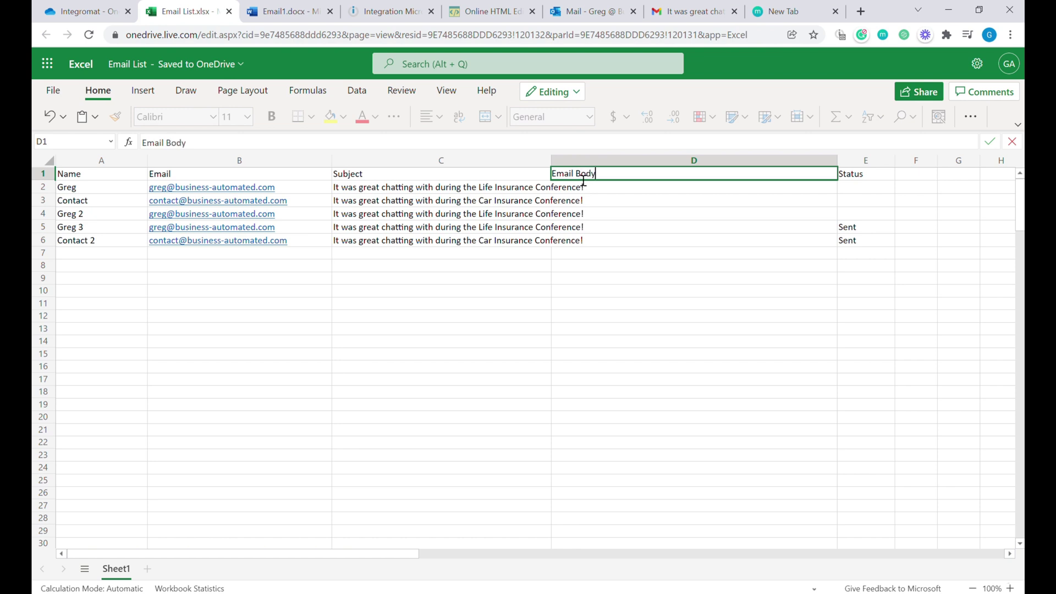
{"action": "type", "text": "ail Body"}
{"action": "left_click", "coordinate": [609, 245]}
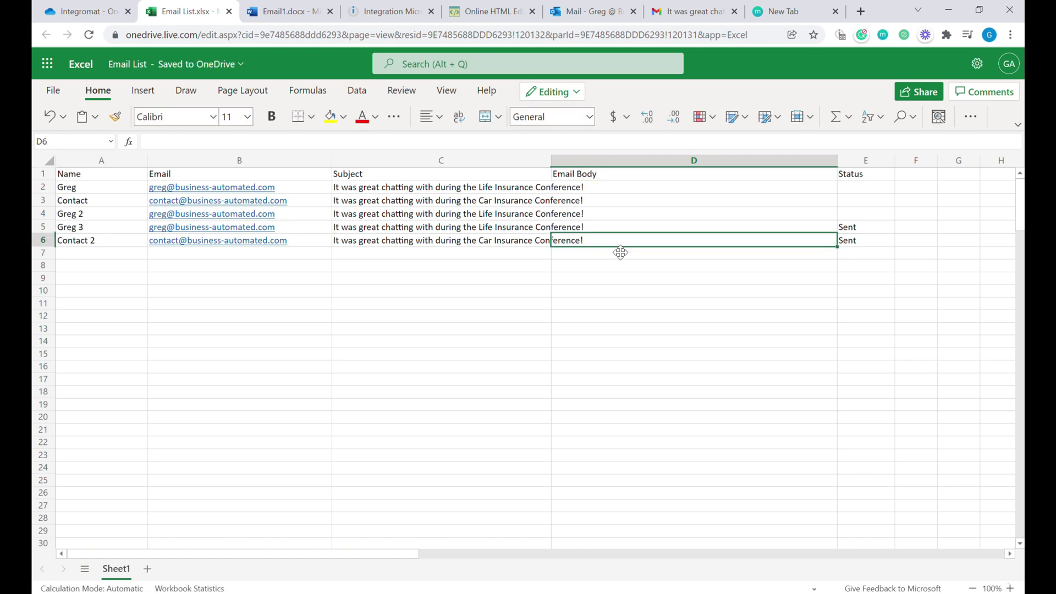
{"action": "type", "text": "Car"}
{"action": "key", "text": "Up"}
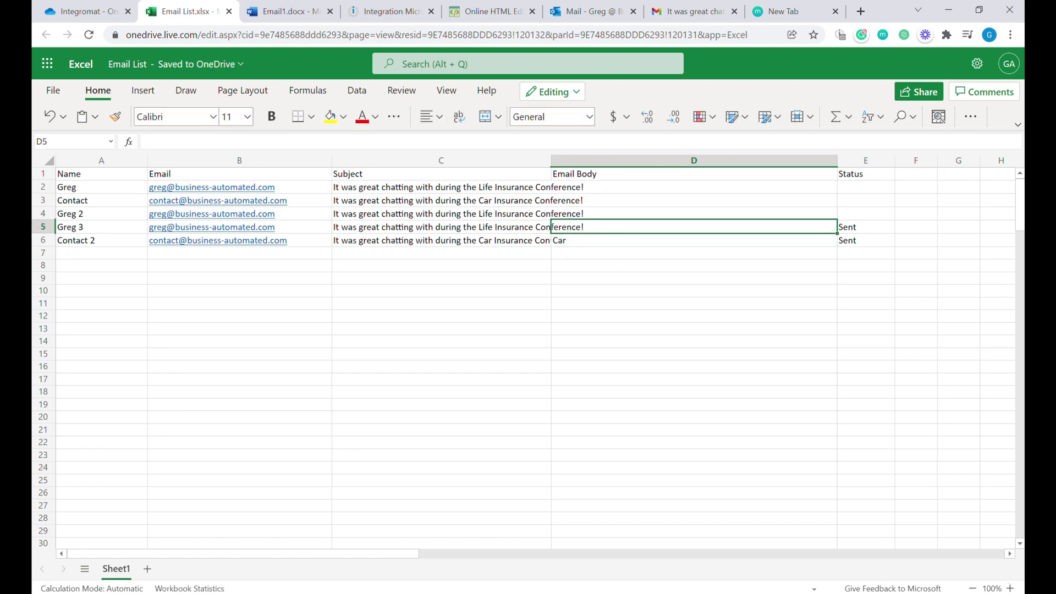
{"action": "type", "text": "Life"}
{"action": "key", "text": "Return"}
{"action": "left_click", "coordinate": [608, 227]}
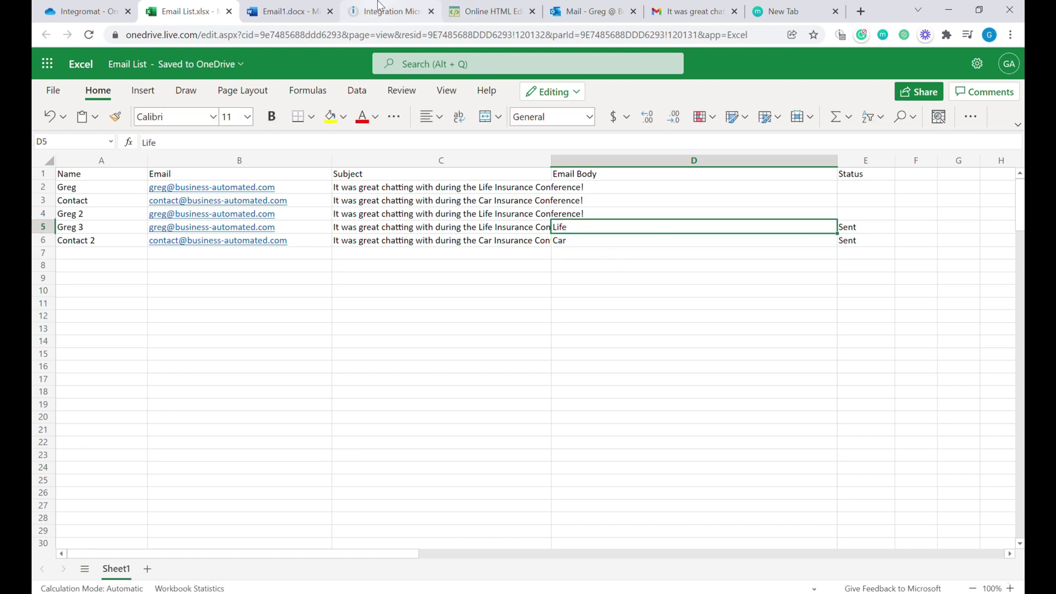
{"action": "left_click", "coordinate": [382, 11]}
{"action": "scroll", "coordinate": [820, 315], "scroll_direction": "up", "scroll_amount": 1}
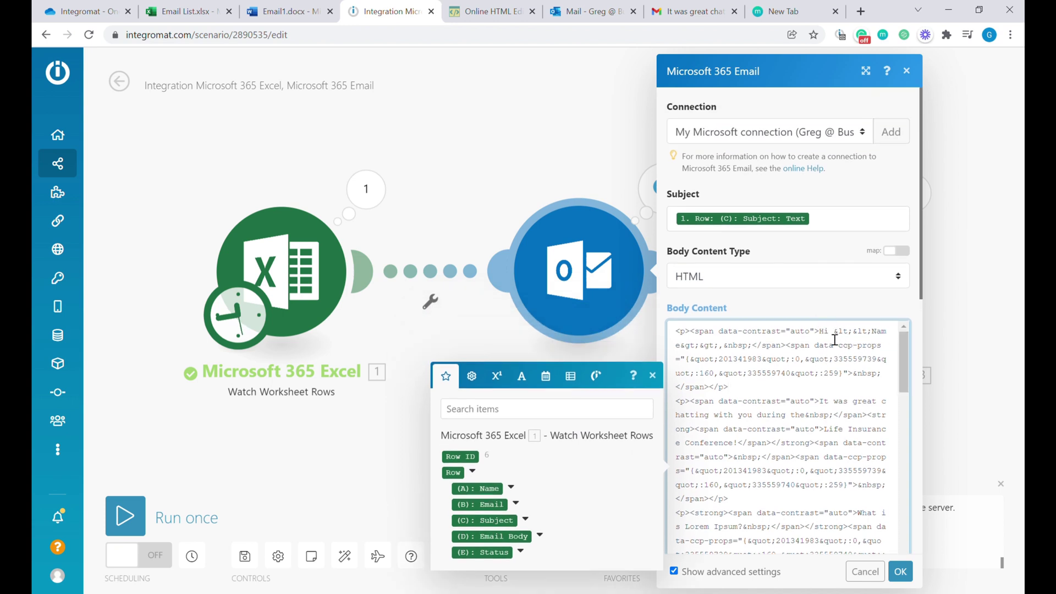
Step: Replace the <<Name>> placeholder after 'Hi' with the row's (A): Name field
{"action": "left_click_drag", "start_coordinate": [832, 331], "coordinate": [725, 354]}
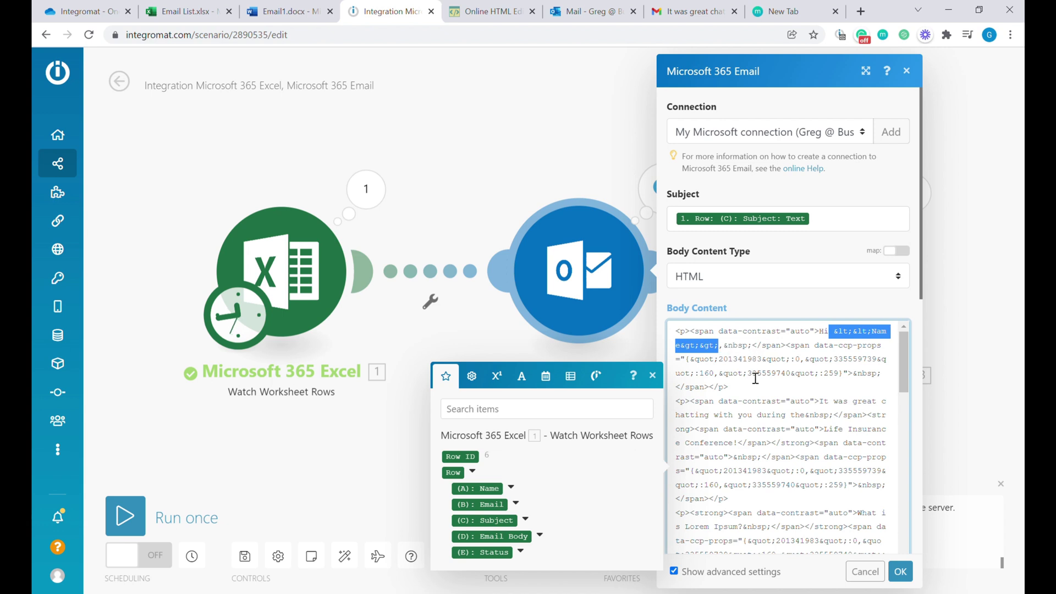
{"action": "key", "text": "BackSpace"}
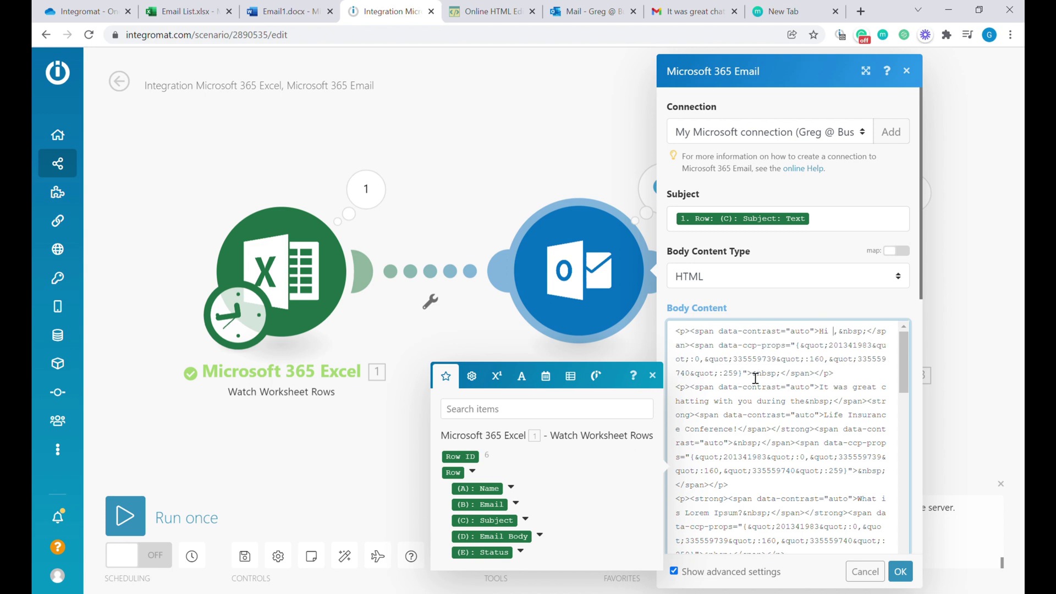
{"action": "left_click", "coordinate": [511, 487]}
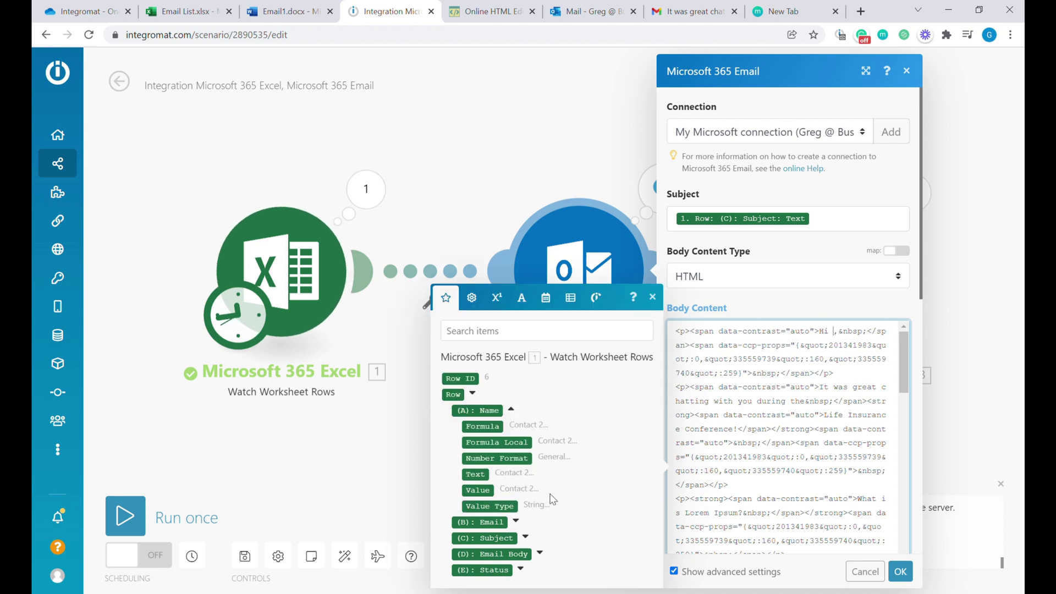
{"action": "left_click", "coordinate": [476, 474]}
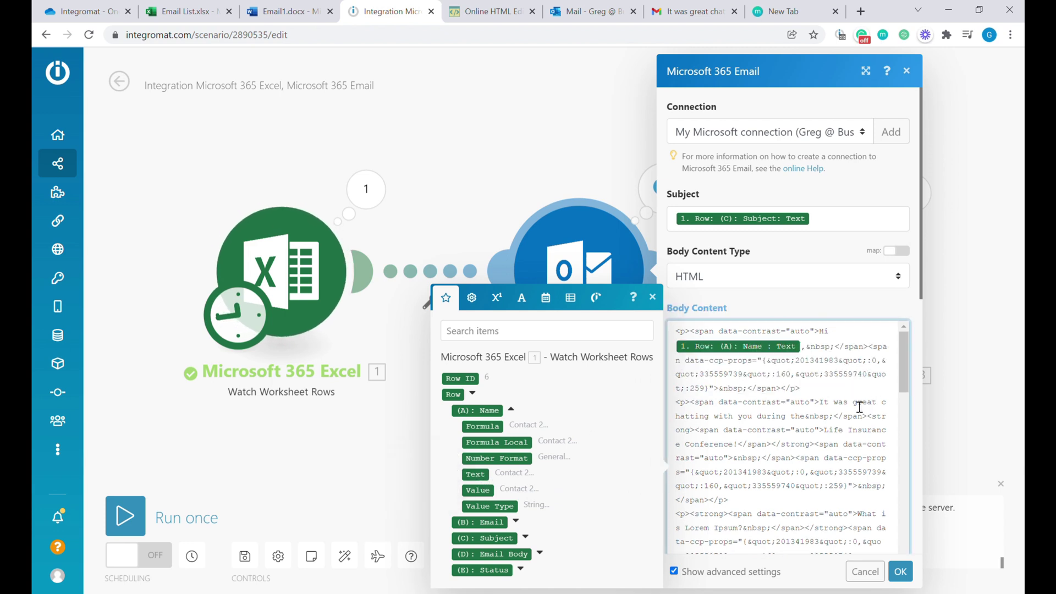
{"action": "scroll", "coordinate": [862, 399], "scroll_direction": "down", "scroll_amount": 1}
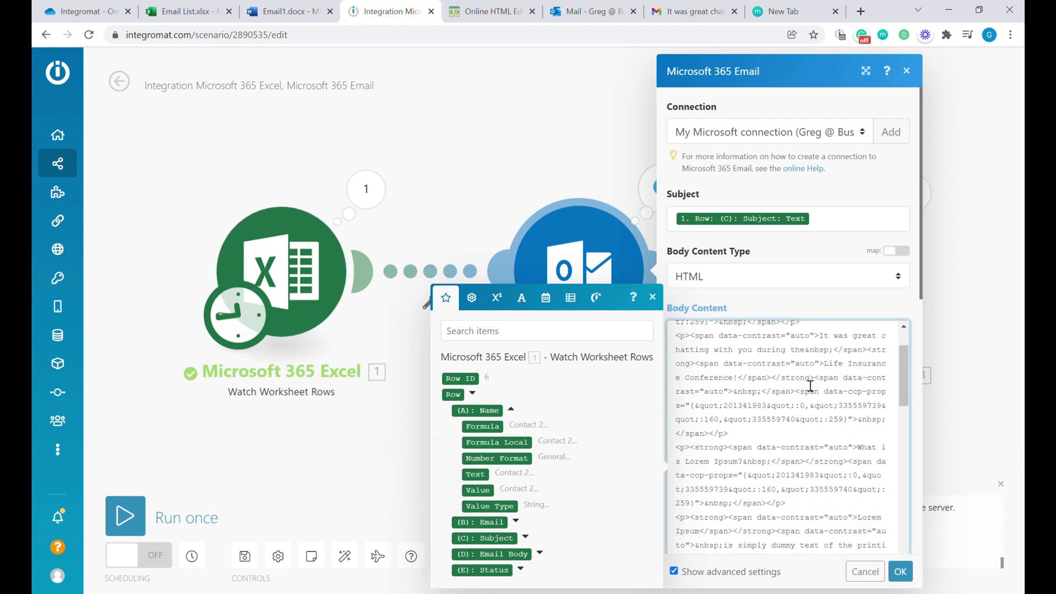
Step: Insert the row's (D): Email Body field at the word Life and save the email settings
{"action": "double_click", "coordinate": [833, 366]}
{"action": "left_click", "coordinate": [539, 552]}
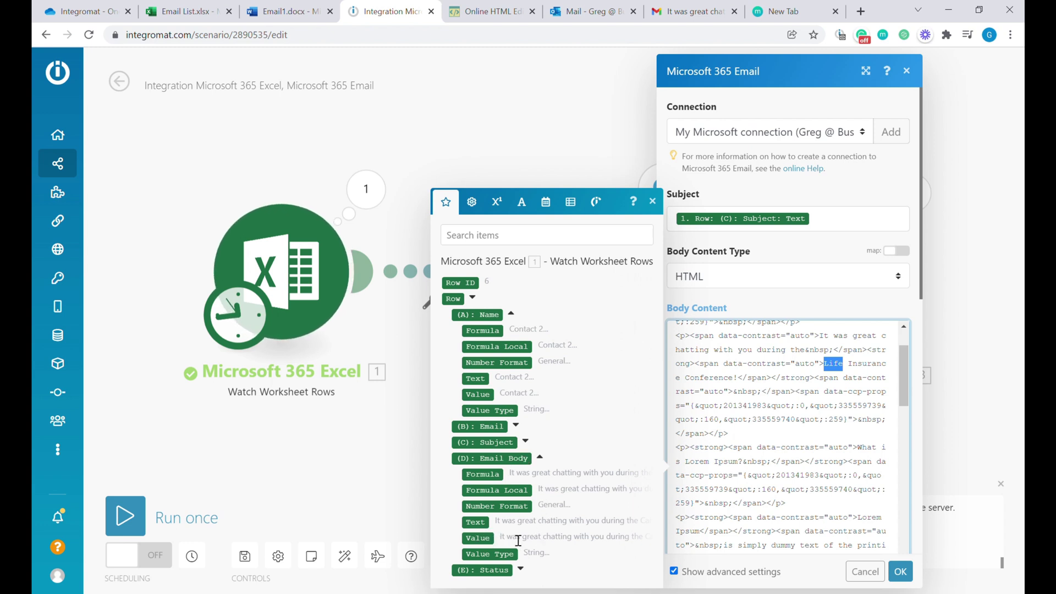
{"action": "left_click", "coordinate": [483, 523]}
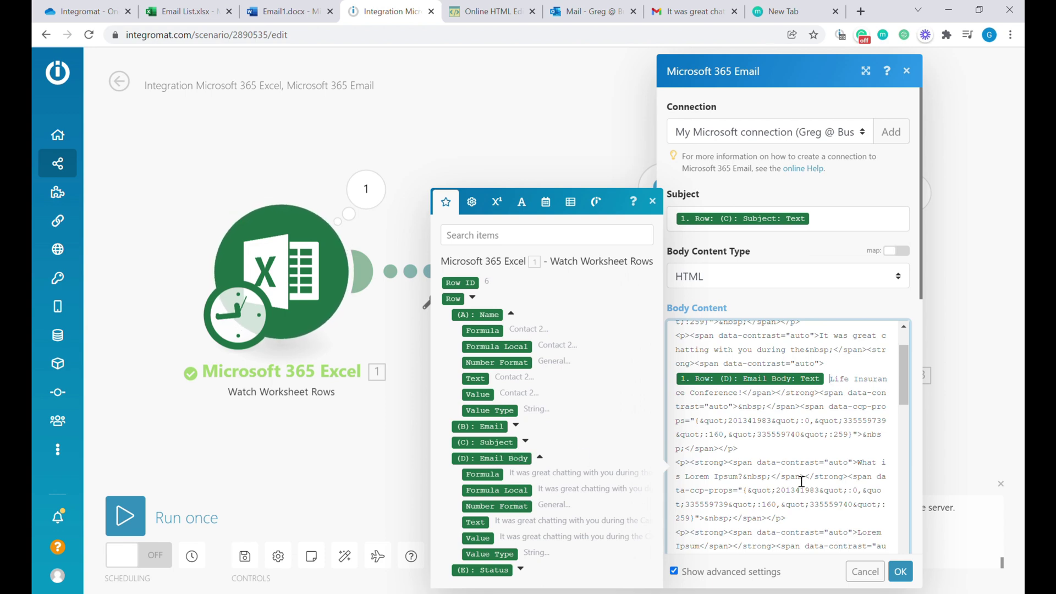
{"action": "left_click", "coordinate": [897, 571]}
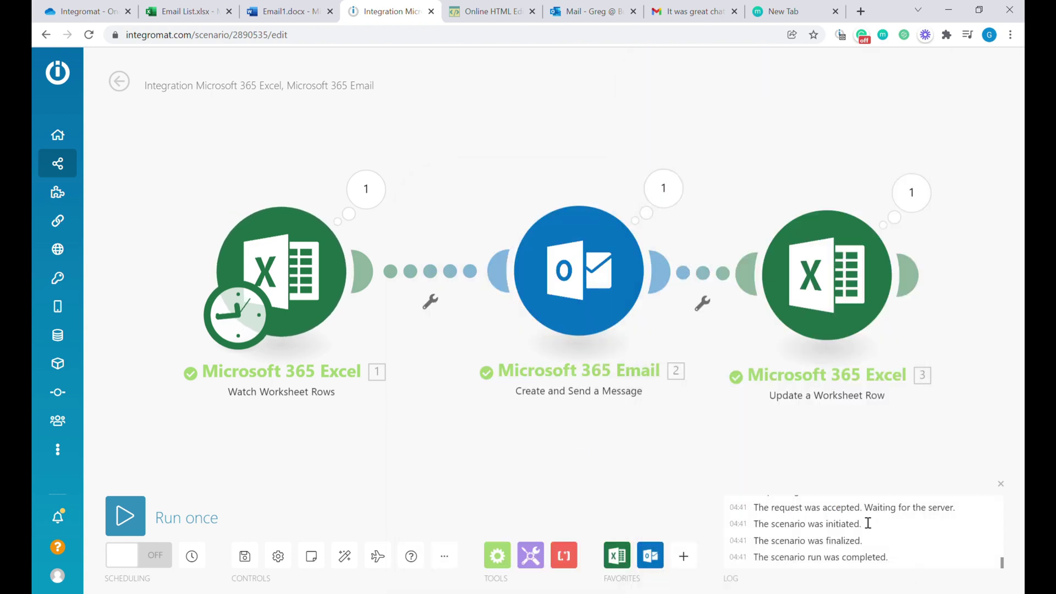
Step: Duplicate rows 5–6 (A5:D6) into rows 7–8 of the Email List sheet
{"action": "left_click_drag", "start_coordinate": [713, 456], "coordinate": [660, 455]}
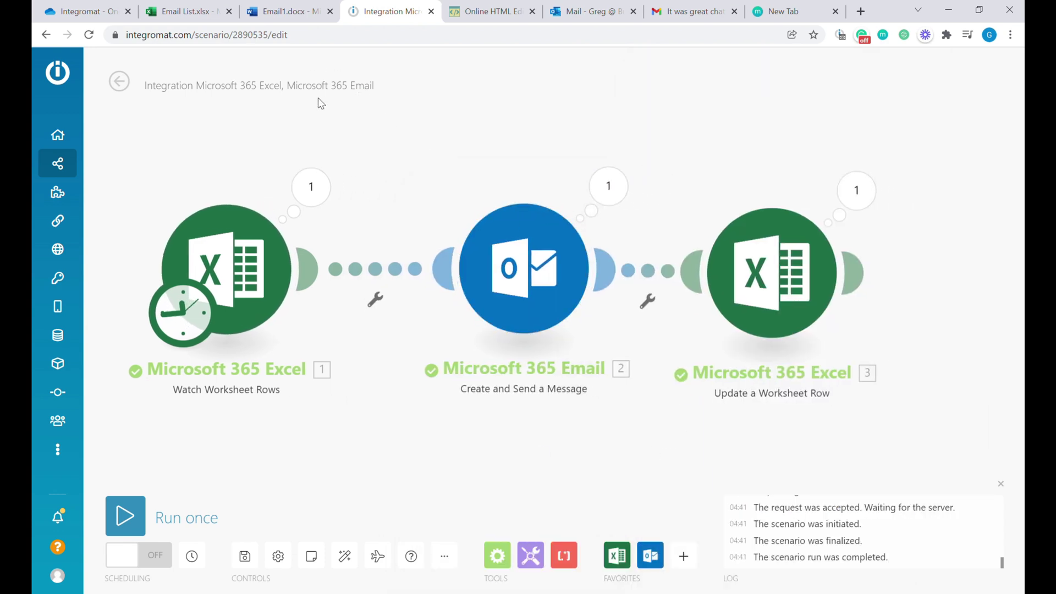
{"action": "left_click", "coordinate": [160, 7]}
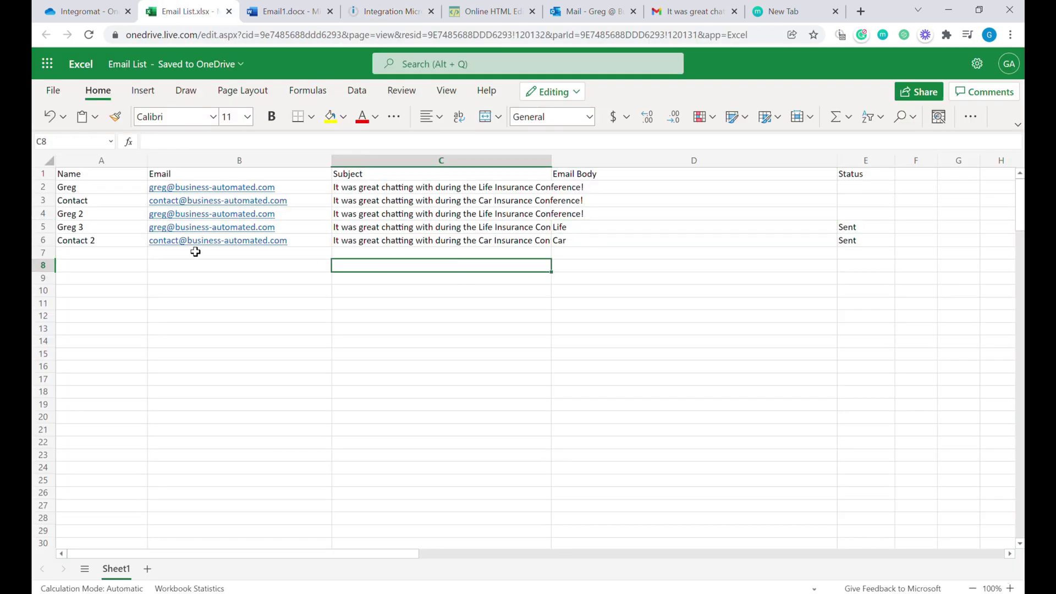
{"action": "left_click", "coordinate": [465, 264]}
{"action": "left_click_drag", "start_coordinate": [75, 232], "coordinate": [662, 238]}
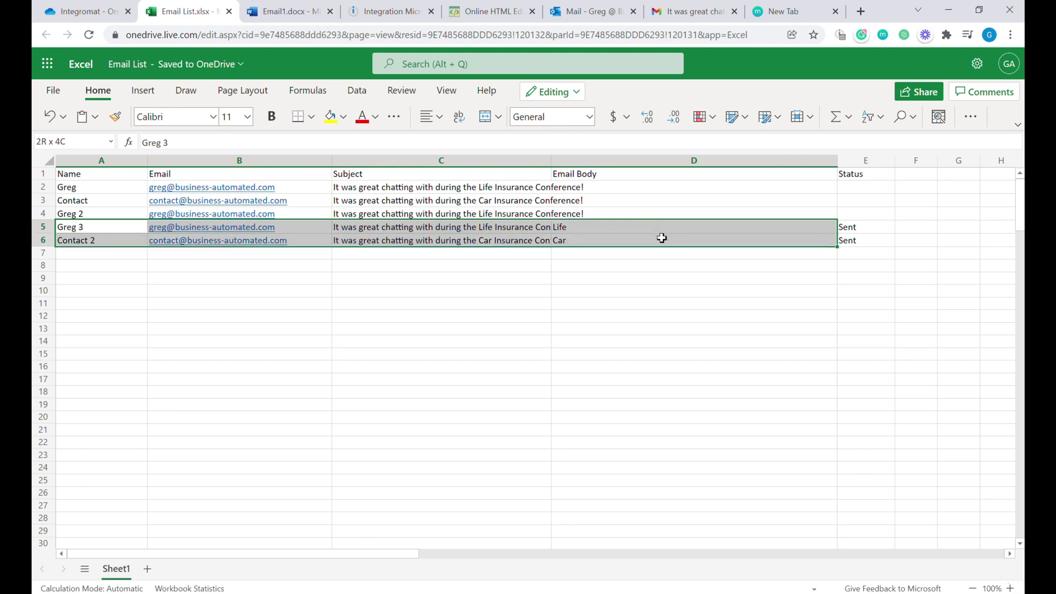
{"action": "key", "text": "ctrl+c"}
{"action": "left_click", "coordinate": [123, 256]}
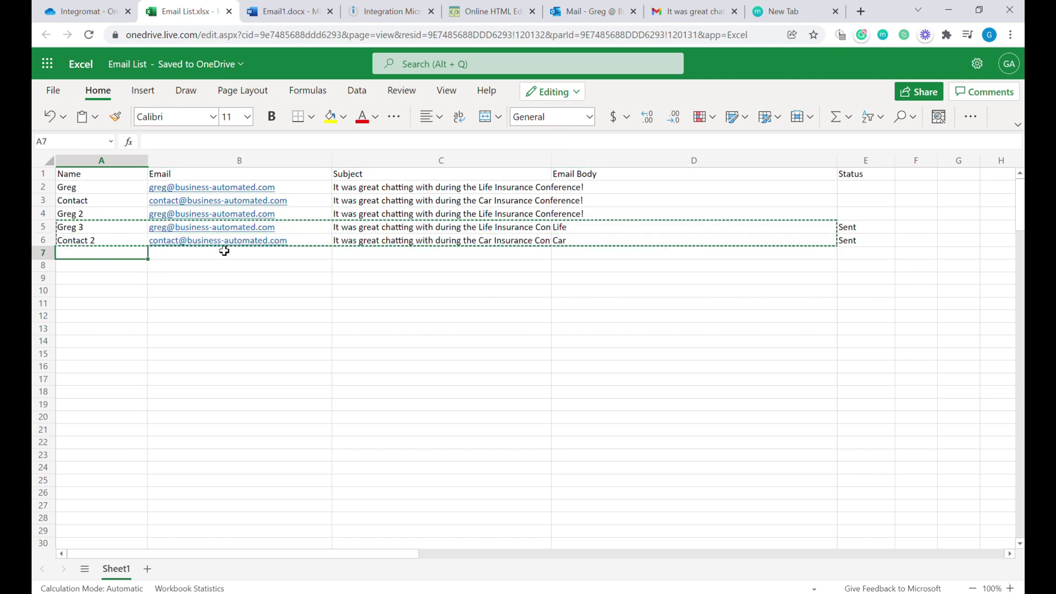
{"action": "key", "text": "ctrl+v"}
{"action": "left_click", "coordinate": [674, 292]}
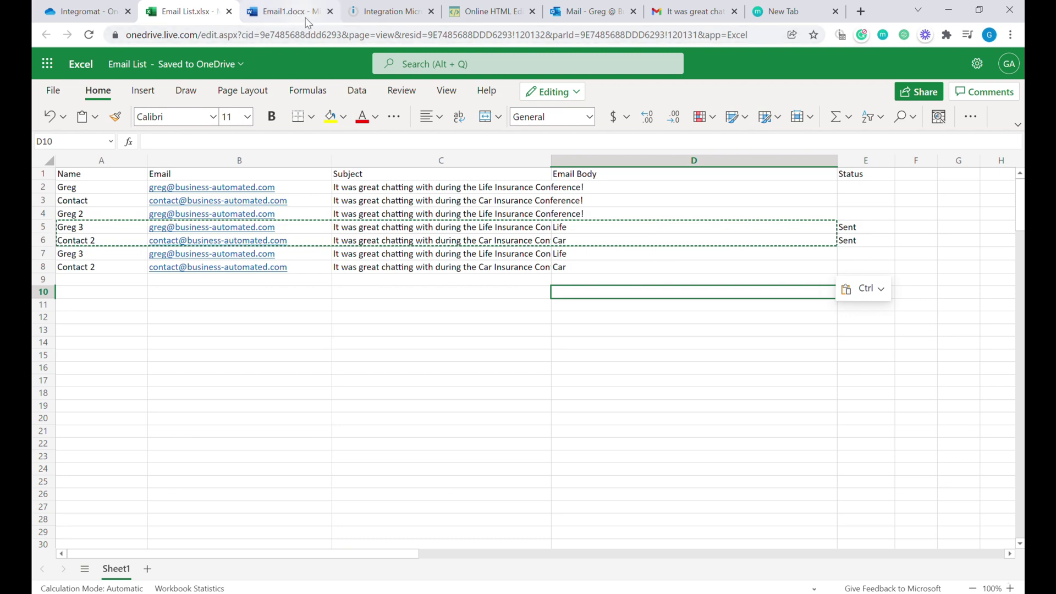
{"action": "left_click", "coordinate": [414, 255]}
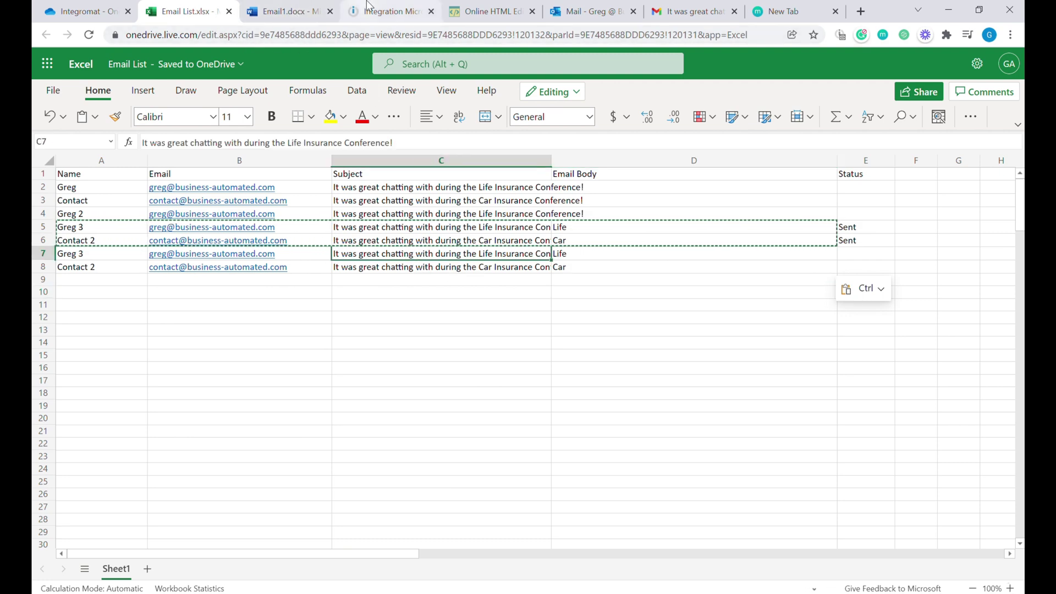
{"action": "left_click", "coordinate": [389, 17]}
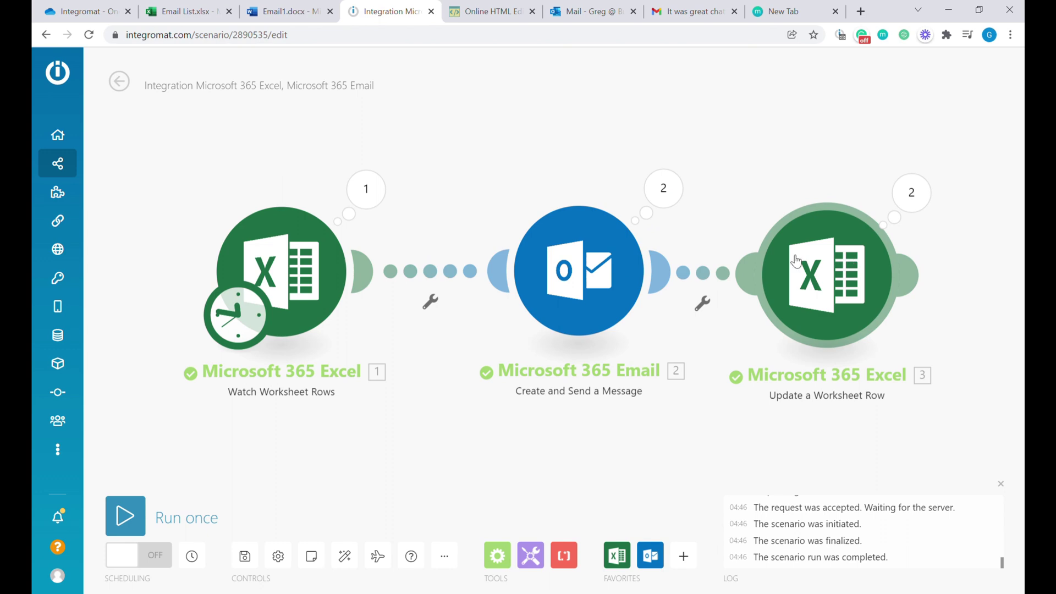
Step: Open the newest Life Insurance Conference email in Sent Items and check its signature
{"action": "left_click", "coordinate": [576, 15]}
{"action": "key", "text": "Escape"}
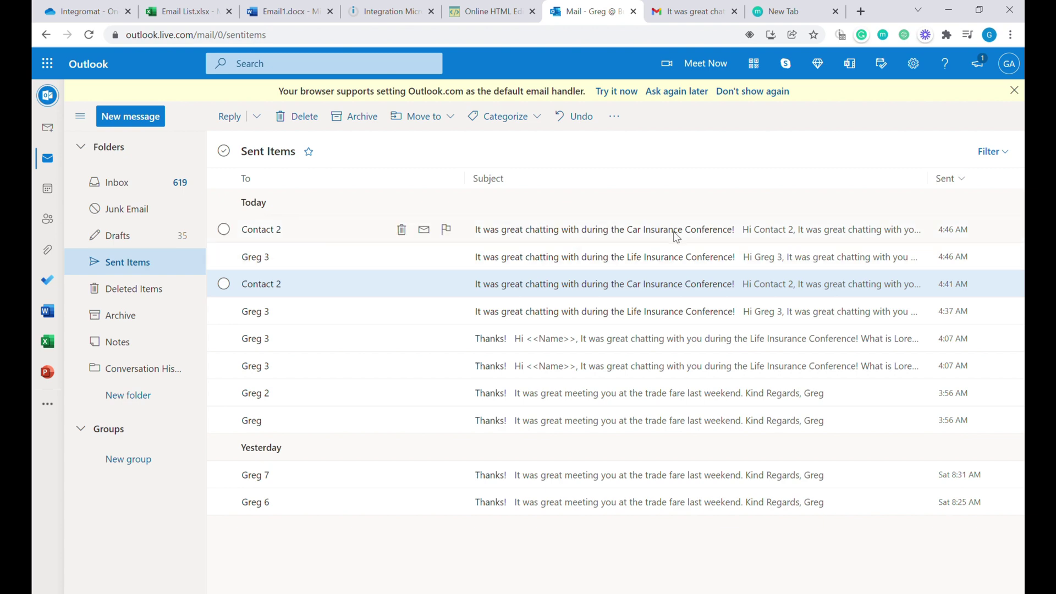
{"action": "left_click", "coordinate": [568, 263]}
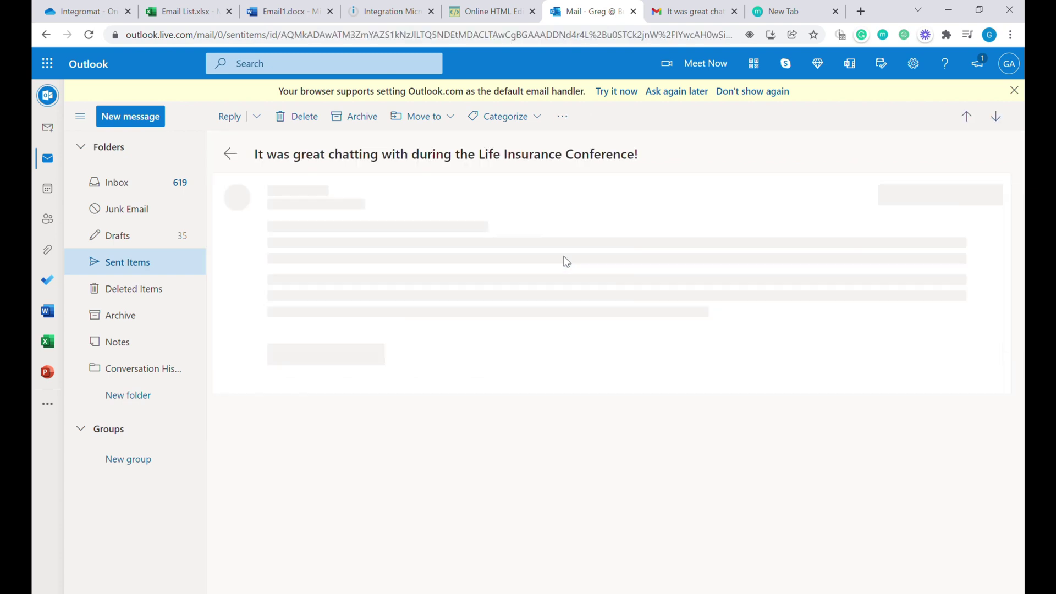
{"action": "scroll", "coordinate": [502, 295], "scroll_direction": "down", "scroll_amount": 3}
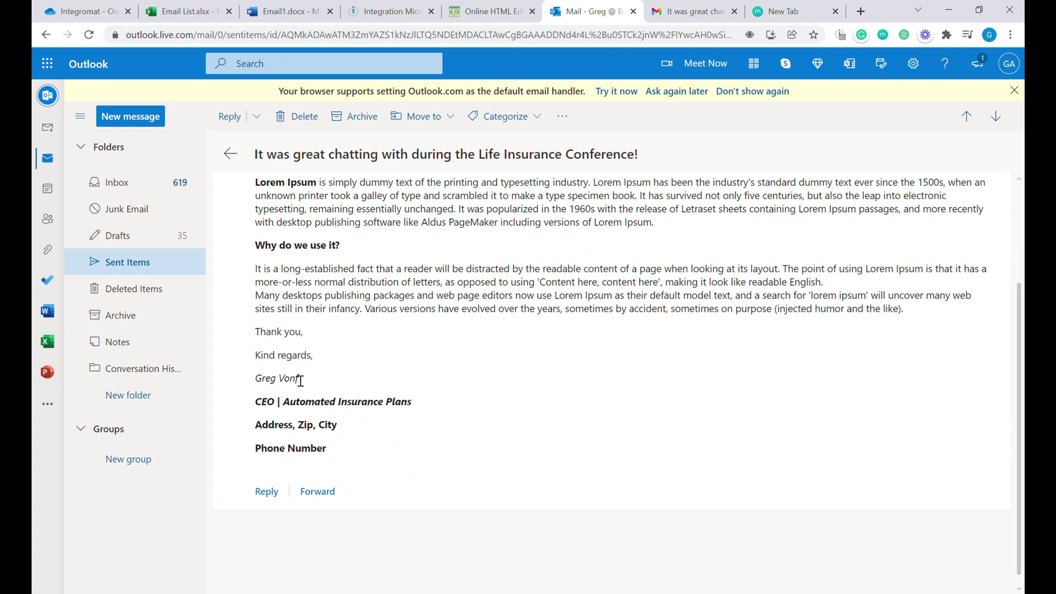
{"action": "left_click_drag", "start_coordinate": [278, 406], "coordinate": [438, 426]}
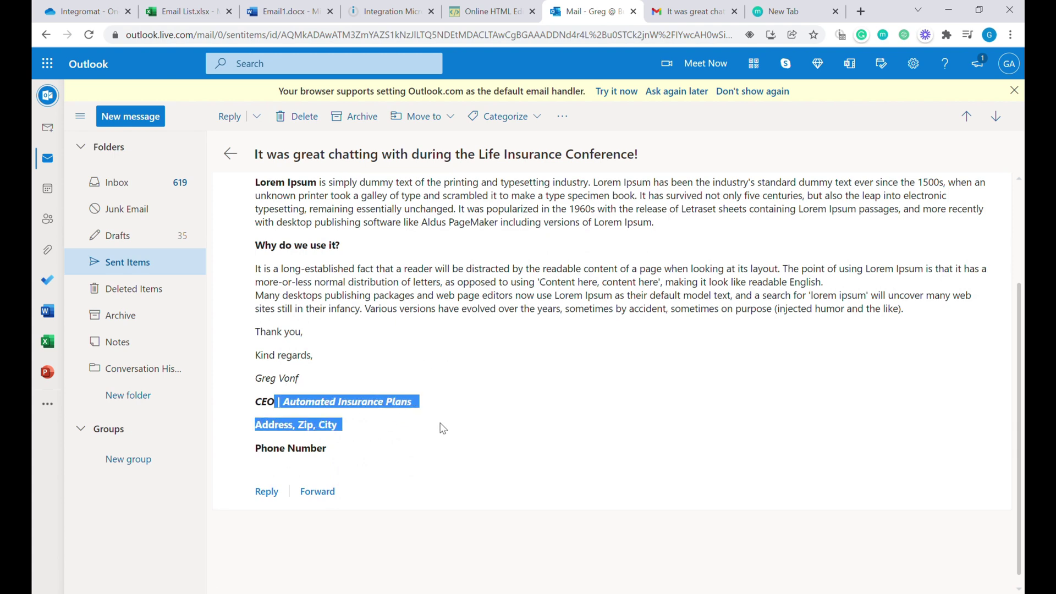
{"action": "scroll", "coordinate": [522, 395], "scroll_direction": "up", "scroll_amount": 3}
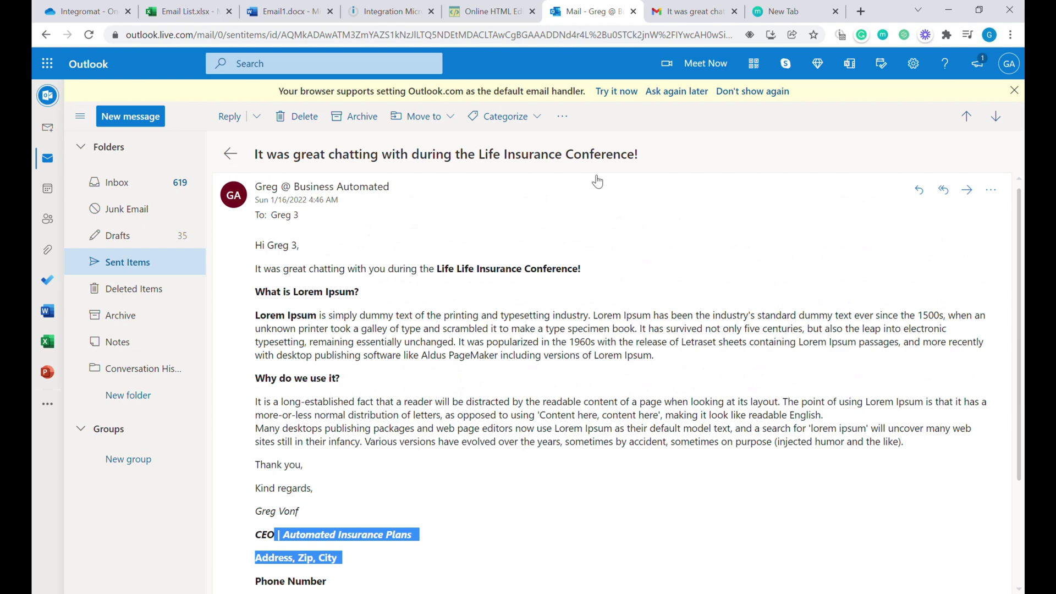
Step: Open the message sent to Contact 2 and confirm it arrived in Gmail
{"action": "left_click", "coordinate": [230, 153]}
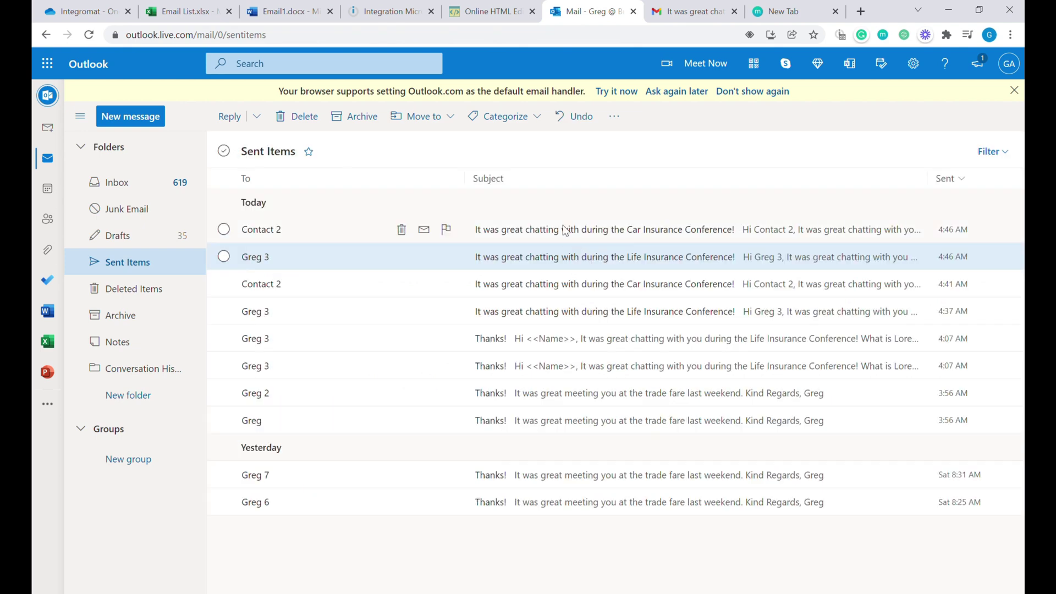
{"action": "left_click", "coordinate": [565, 230]}
{"action": "scroll", "coordinate": [557, 379], "scroll_direction": "down", "scroll_amount": 5}
{"action": "key", "text": "ctrl+Tab"}
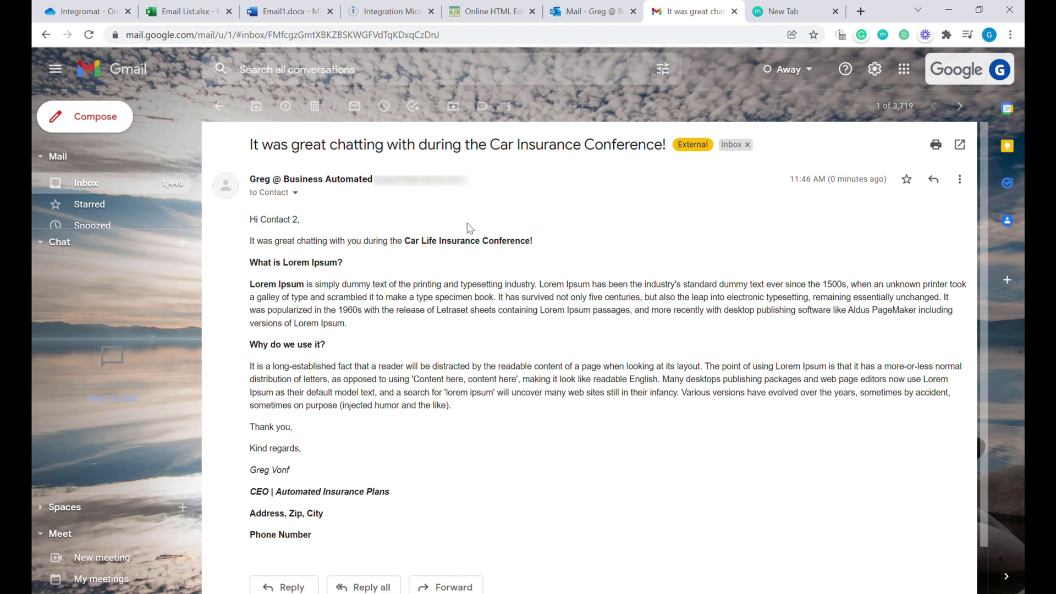
{"action": "left_click", "coordinate": [385, 11]}
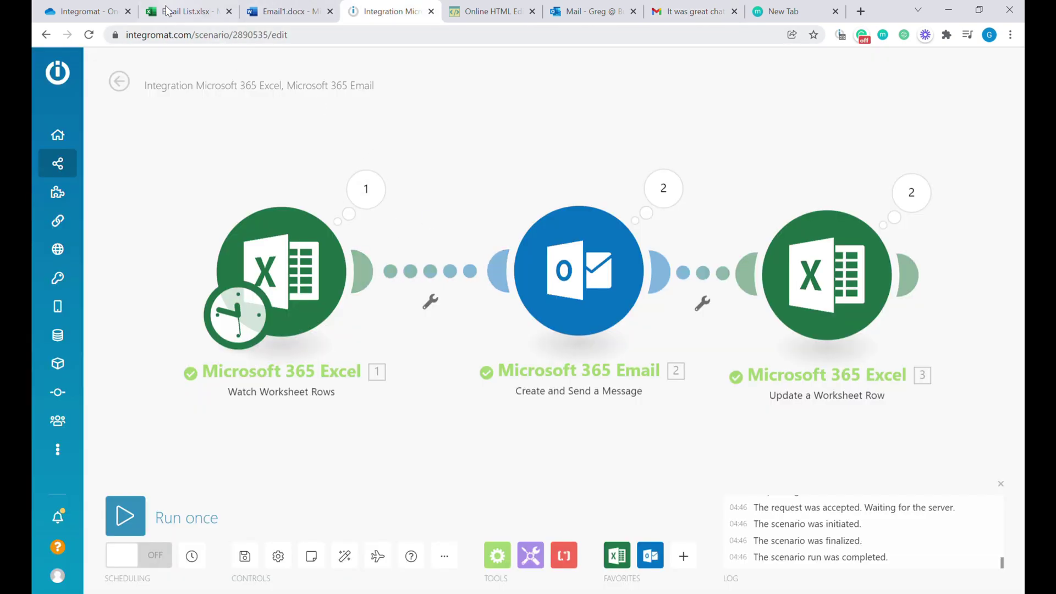
{"action": "left_click", "coordinate": [186, 11]}
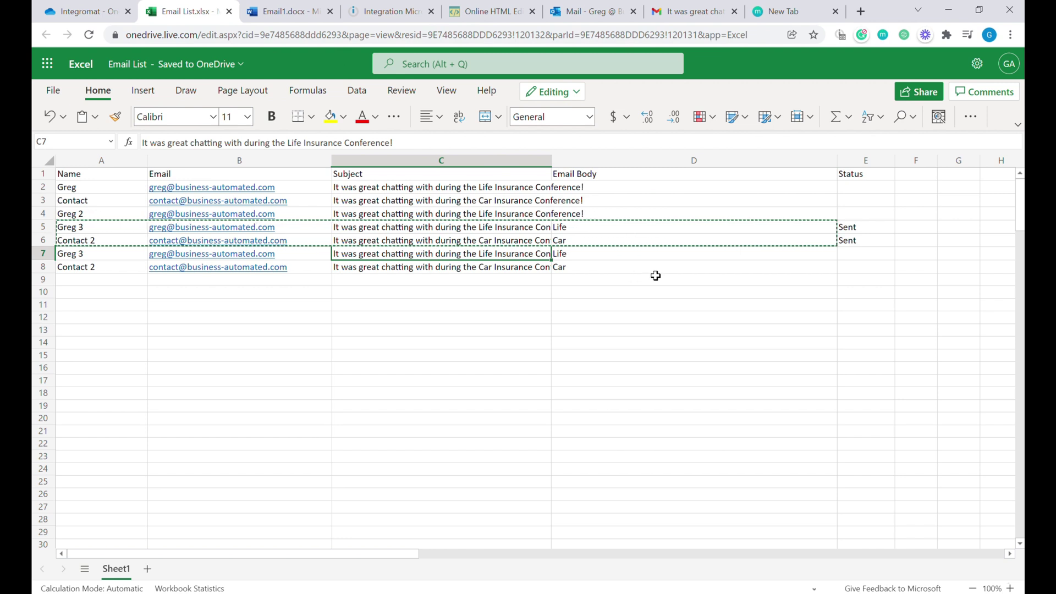
{"action": "left_click_drag", "start_coordinate": [654, 270], "coordinate": [605, 233]}
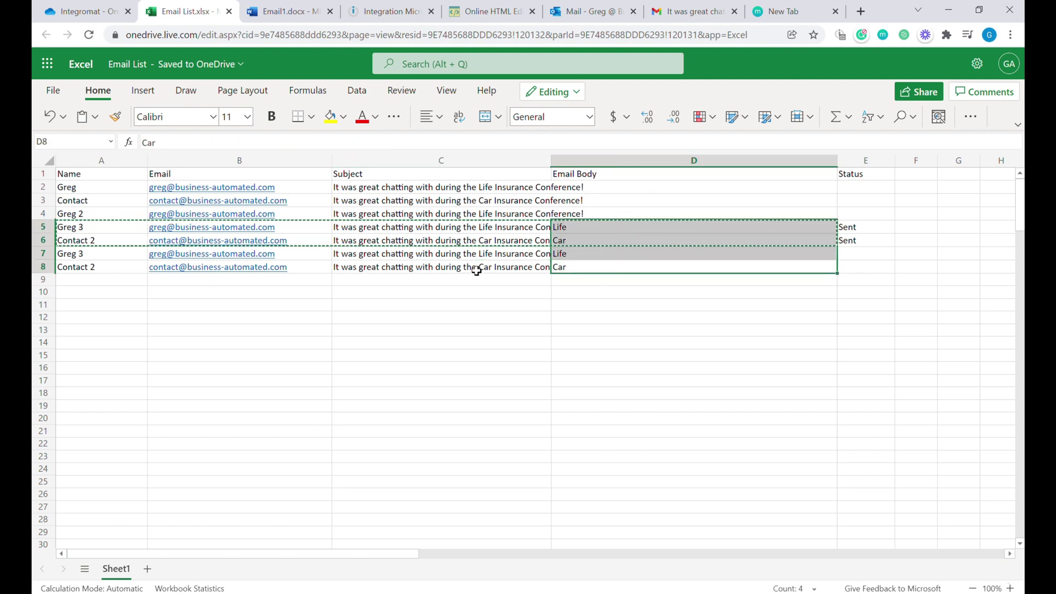
{"action": "left_click", "coordinate": [583, 253]}
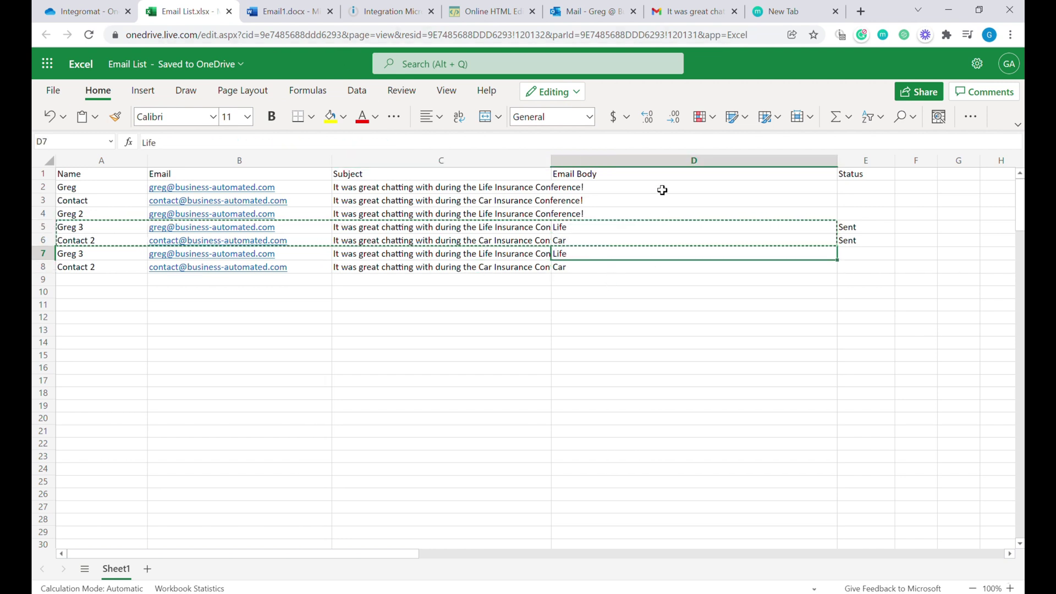
{"action": "left_click", "coordinate": [283, 6]}
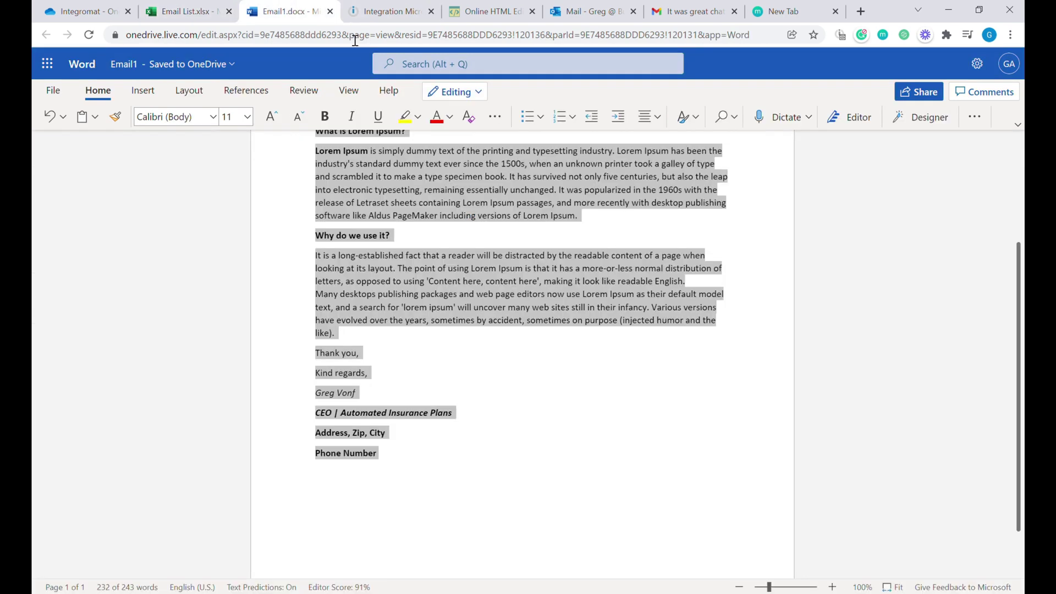
{"action": "left_click", "coordinate": [502, 7]}
{"action": "left_click", "coordinate": [629, 394]}
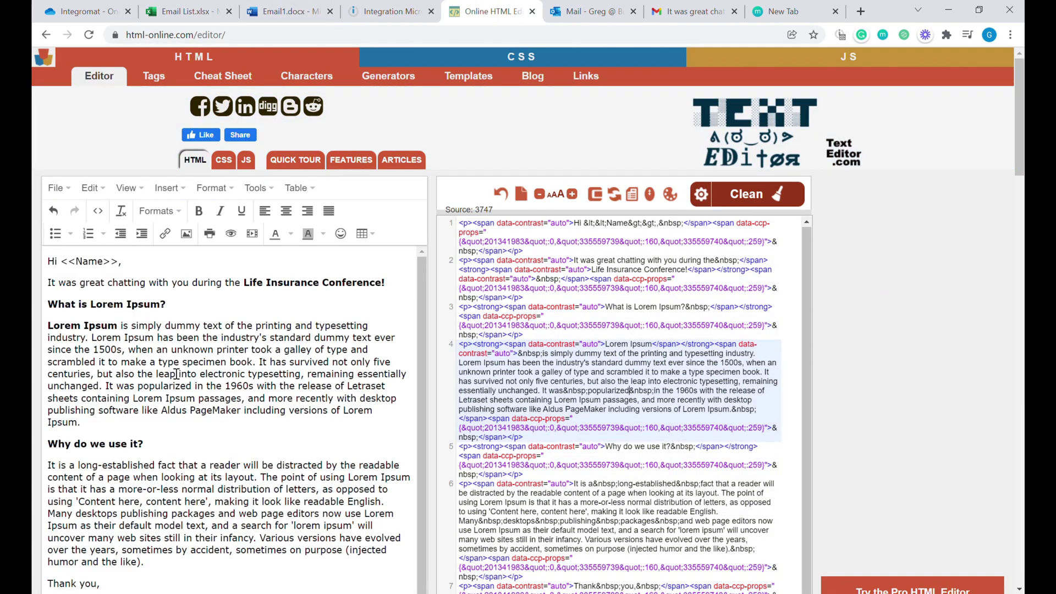
{"action": "scroll", "coordinate": [176, 374], "scroll_direction": "down", "scroll_amount": 1}
{"action": "left_click", "coordinate": [187, 11]}
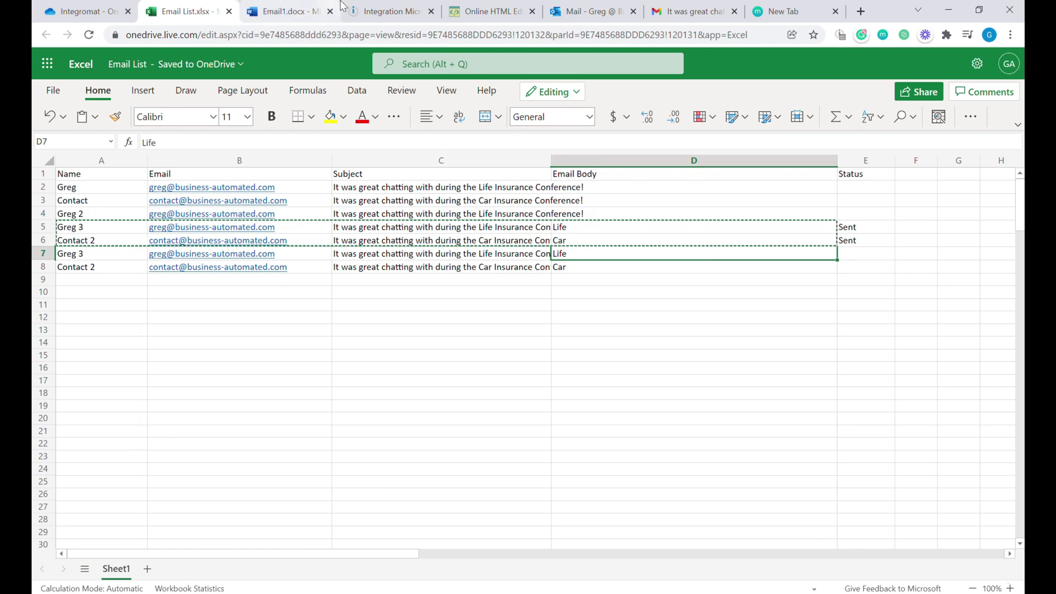
{"action": "left_click", "coordinate": [309, 9]}
{"action": "left_click", "coordinate": [377, 250]}
{"action": "scroll", "coordinate": [377, 250], "scroll_direction": "up", "scroll_amount": 3}
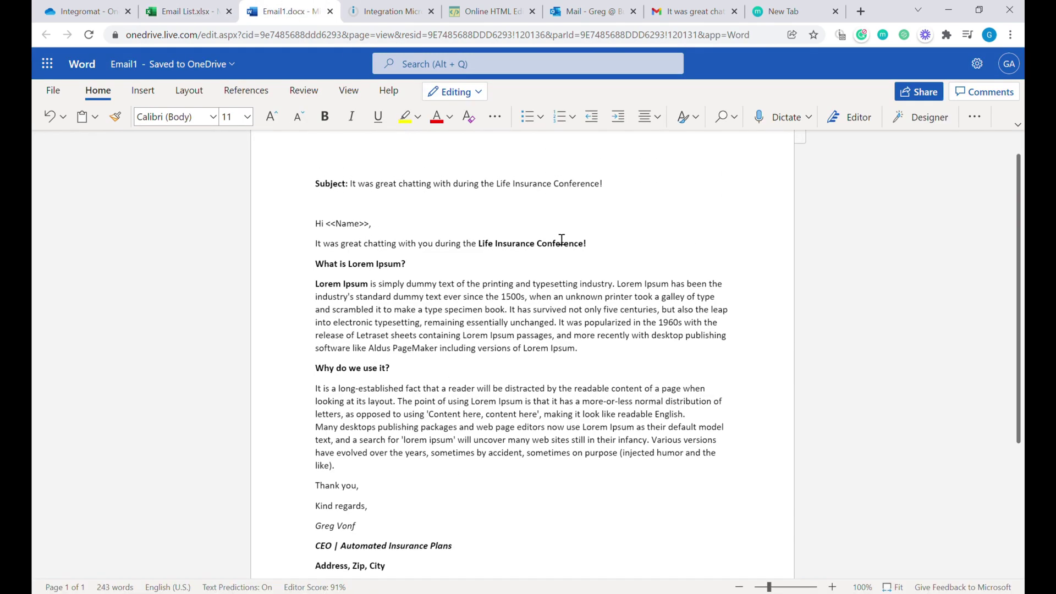
{"action": "left_click", "coordinate": [391, 11]}
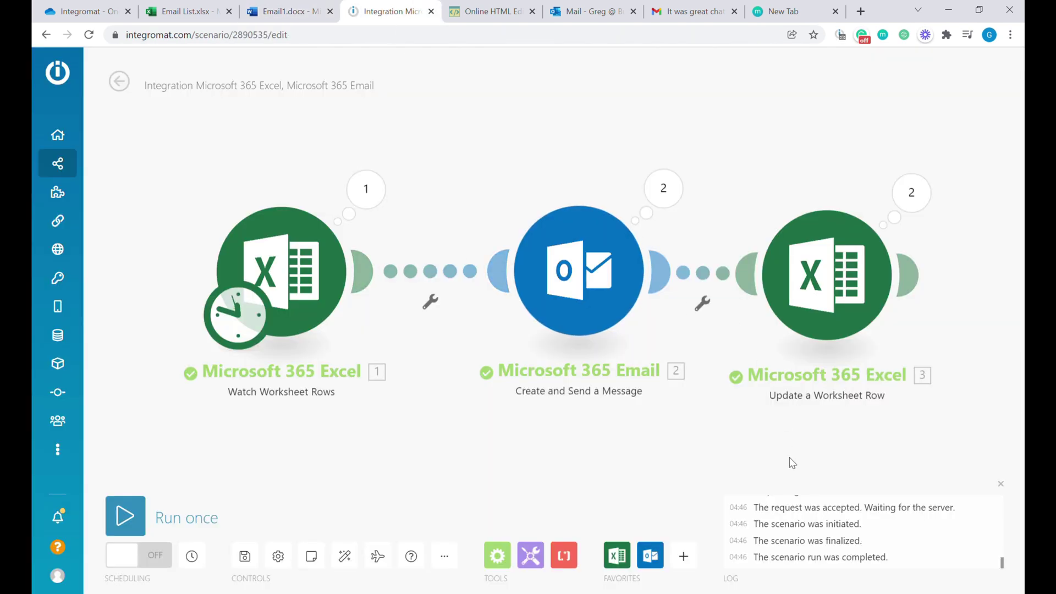
Step: Save the scenario and open its schedule settings, currently running every 15 minutes
{"action": "left_click_drag", "start_coordinate": [772, 450], "coordinate": [740, 448]}
{"action": "left_click", "coordinate": [244, 556]}
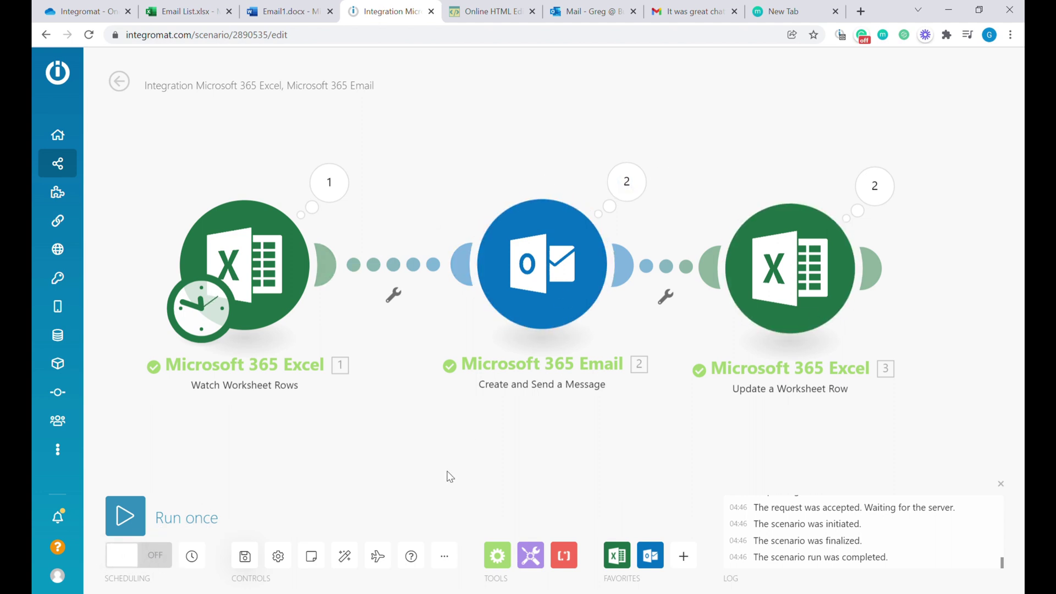
{"action": "mouse_move", "coordinate": [447, 476]}
{"action": "left_mouse_down"}
{"action": "mouse_move", "coordinate": [463, 455]}
{"action": "mouse_move", "coordinate": [454, 461]}
{"action": "left_mouse_up"}
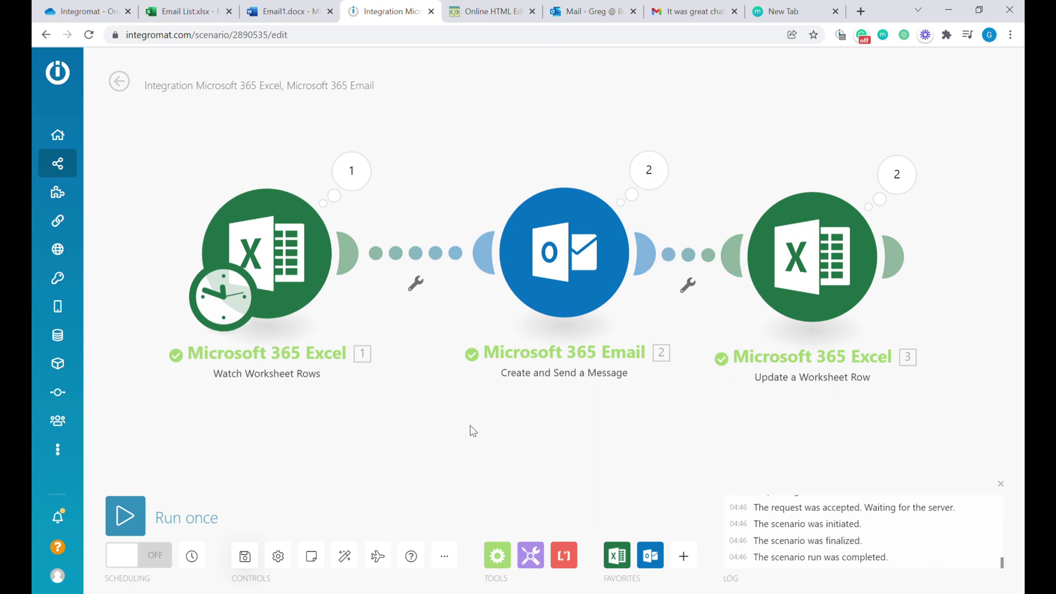
{"action": "left_click_drag", "start_coordinate": [471, 429], "coordinate": [384, 438]}
{"action": "left_click", "coordinate": [192, 556]}
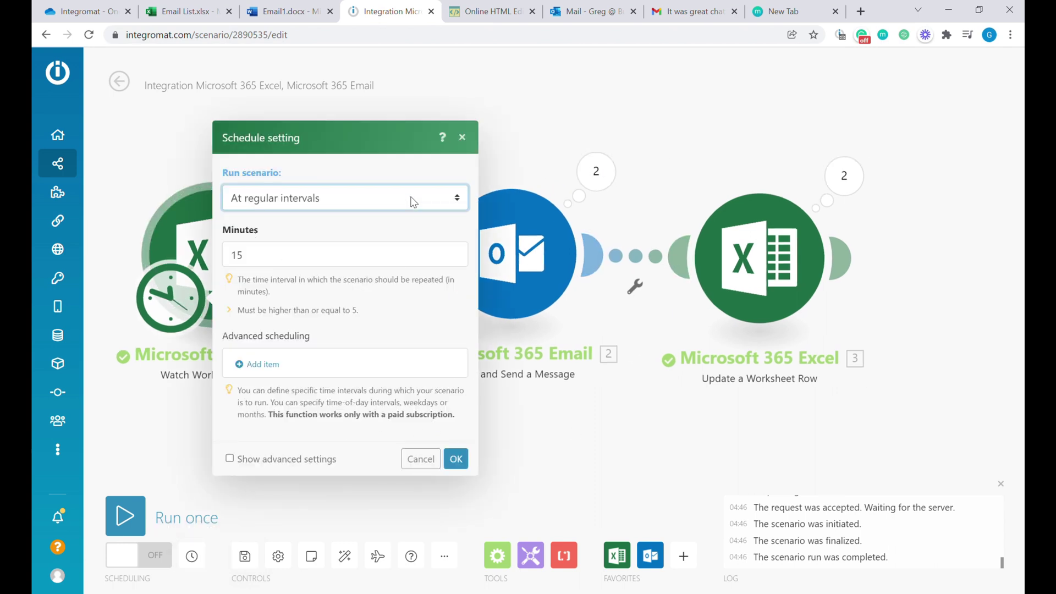
Step: Change the scenario schedule to run every day and confirm it
{"action": "left_click", "coordinate": [401, 165]}
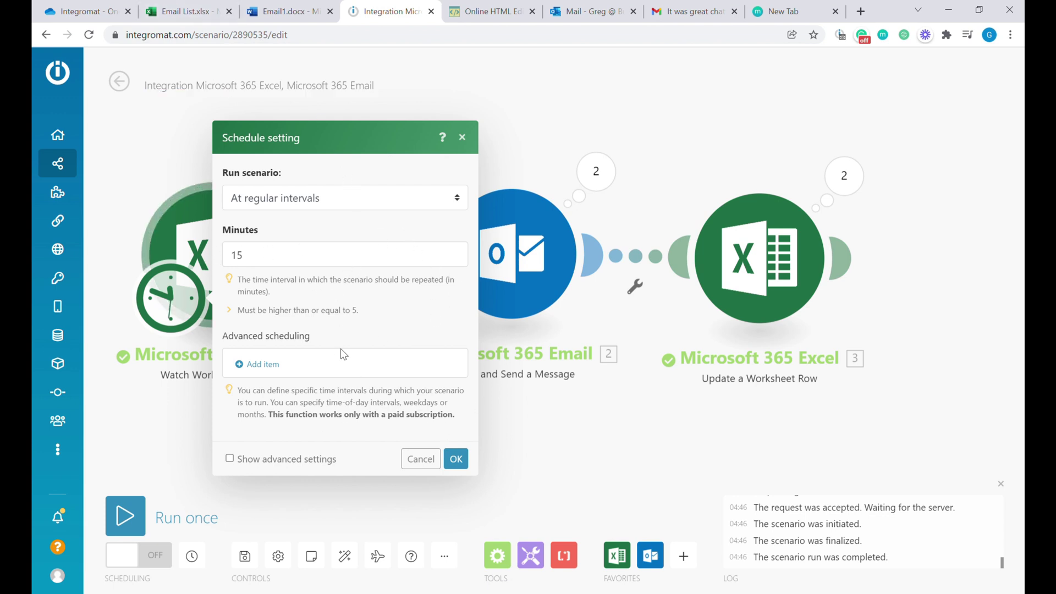
{"action": "left_click", "coordinate": [295, 195]}
{"action": "key", "text": "Down"}
{"action": "key", "text": "Down"}
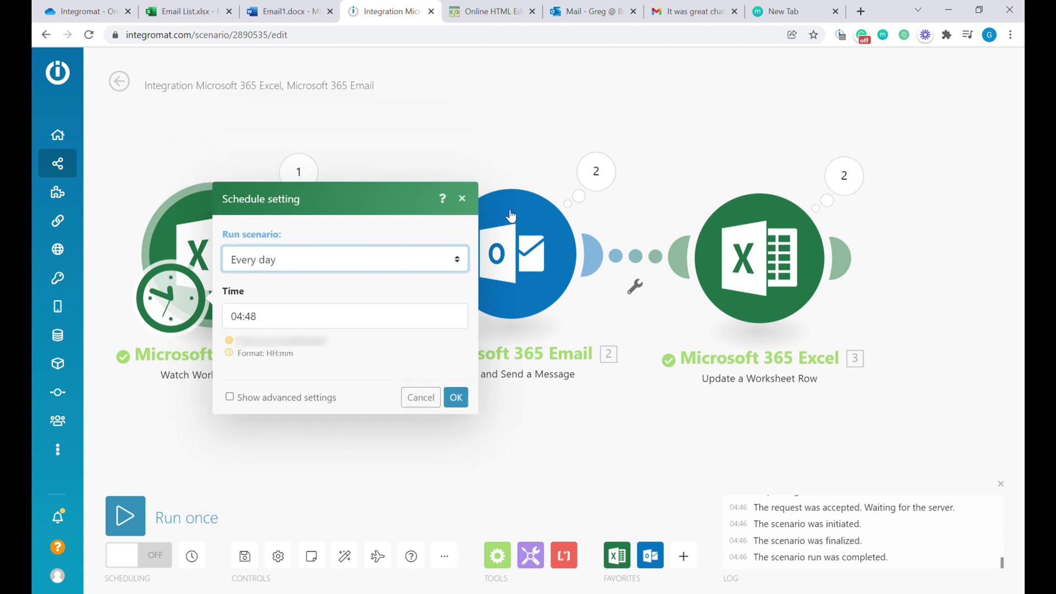
{"action": "left_click", "coordinate": [463, 401]}
Step: Check the Watch Worksheet Rows limit of 20 rows, then return to the Email List sheet
{"action": "left_click", "coordinate": [242, 264]}
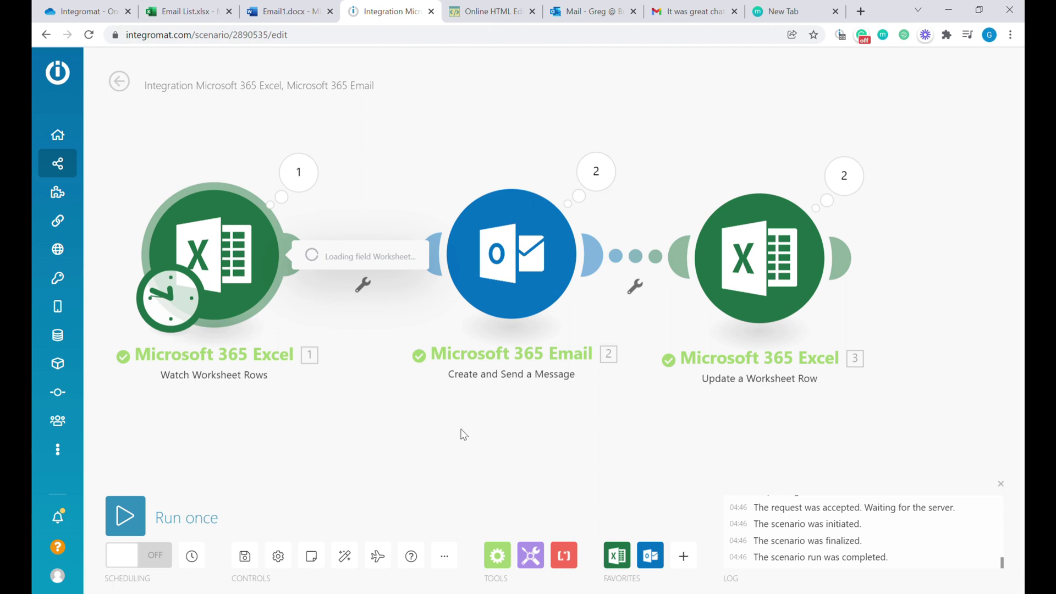
{"action": "left_click", "coordinate": [387, 371]}
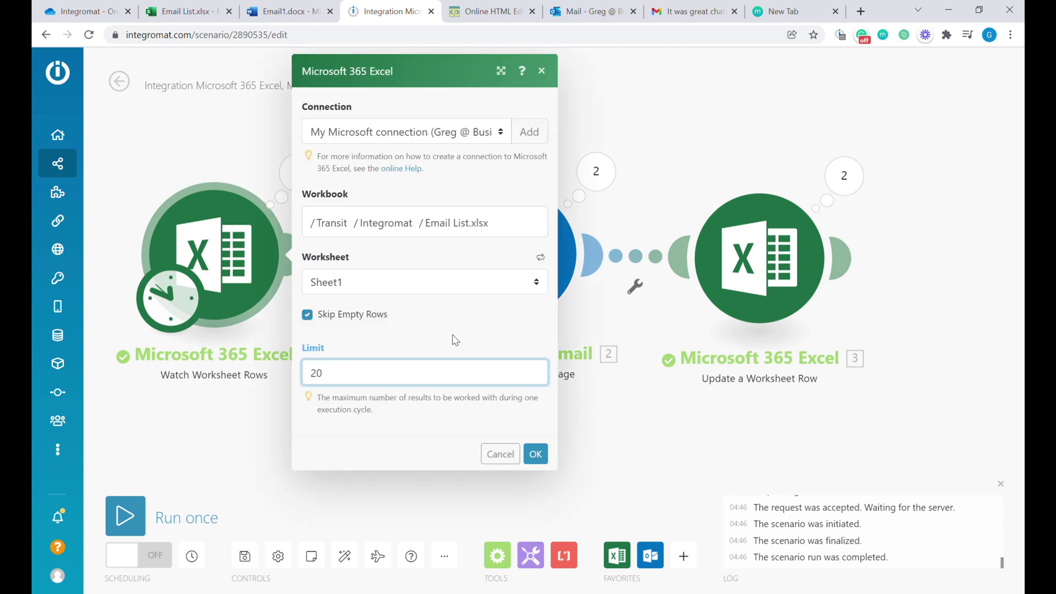
{"action": "key", "text": "Return"}
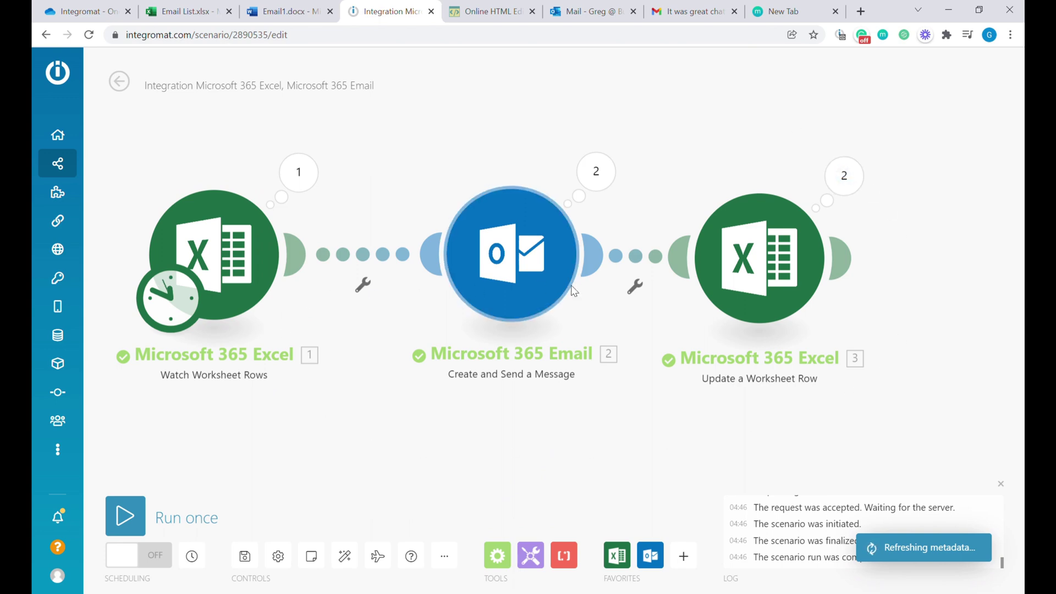
{"action": "left_click", "coordinate": [185, 11]}
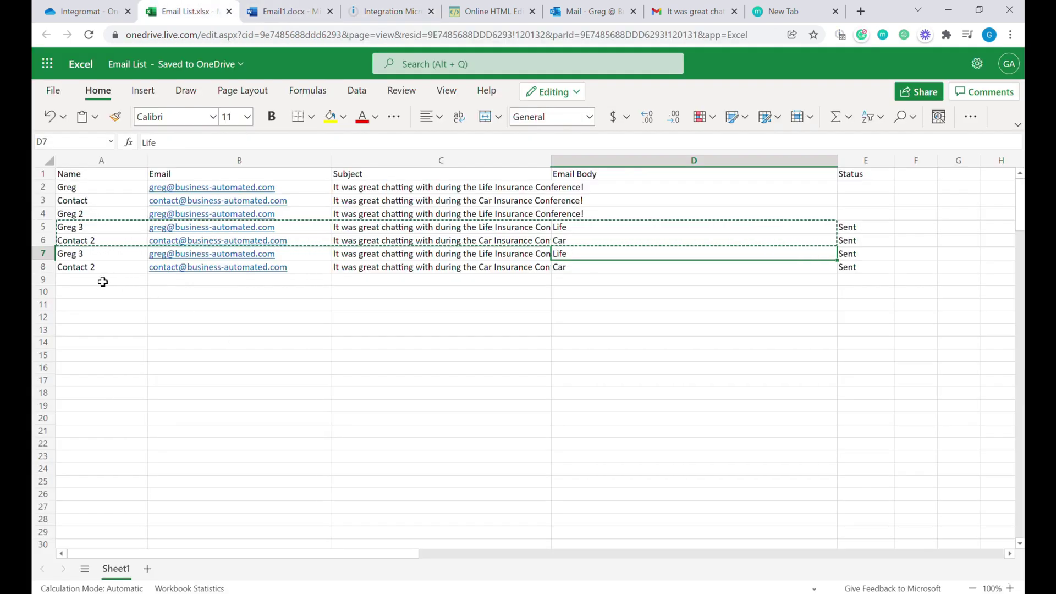
{"action": "left_click_drag", "start_coordinate": [103, 281], "coordinate": [831, 333]}
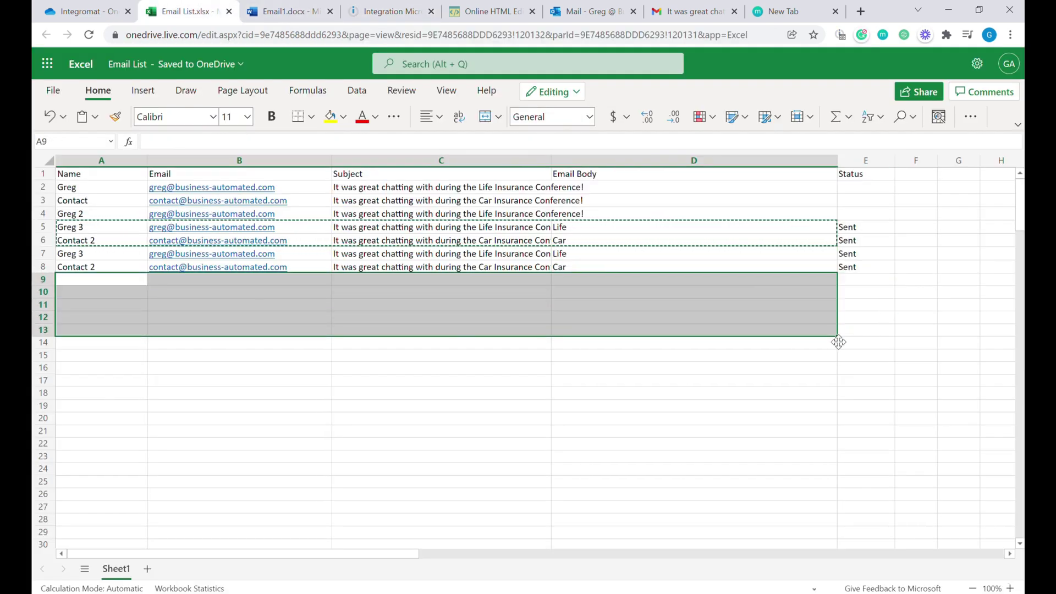
{"action": "left_click", "coordinate": [871, 290]}
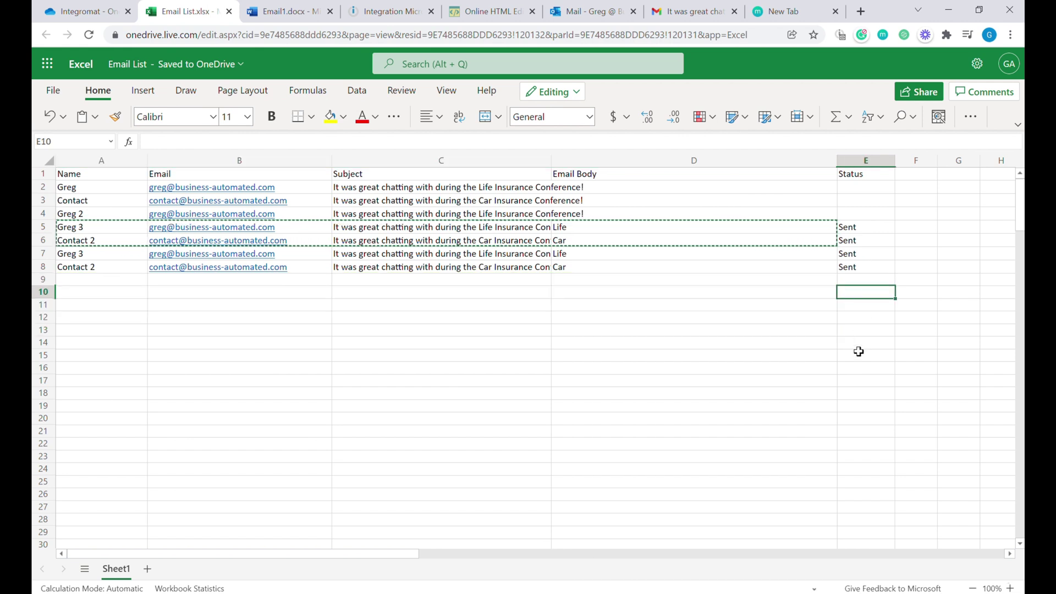
{"action": "left_click", "coordinate": [858, 351]}
{"action": "left_click", "coordinate": [874, 395]}
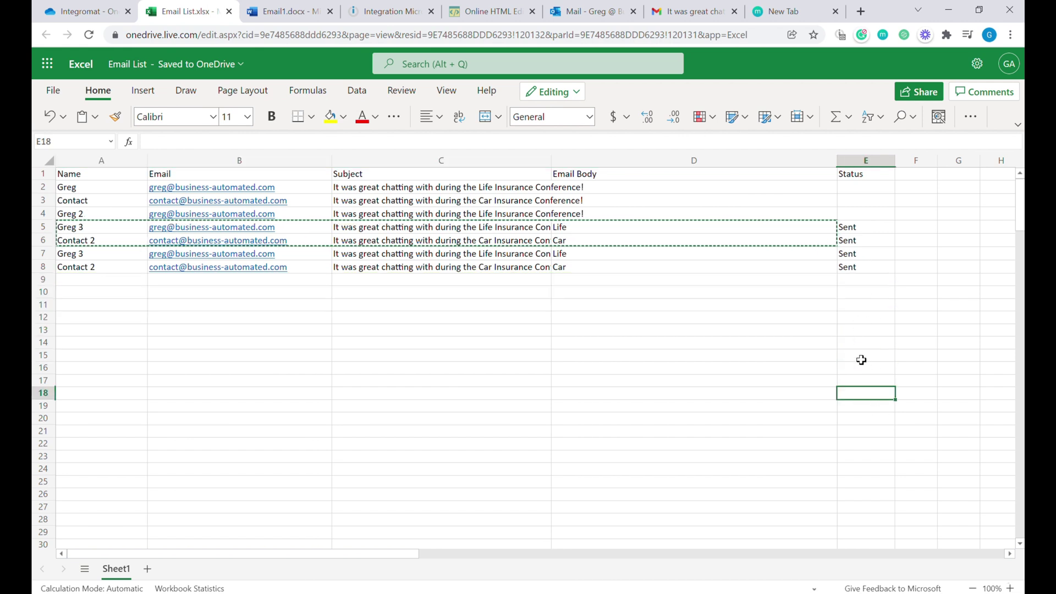